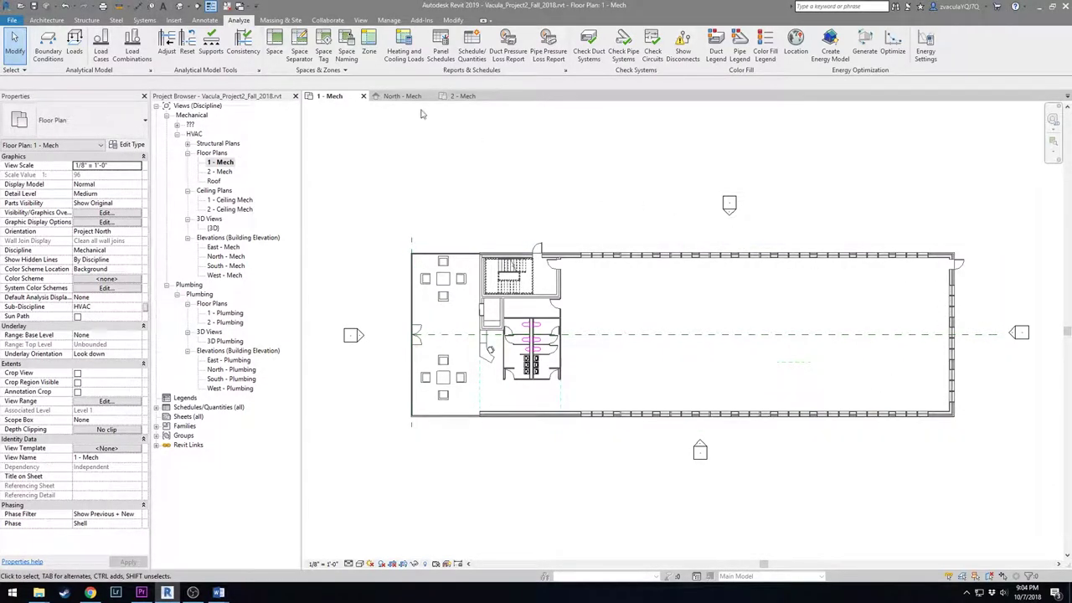
Step: Start the Space Separator in Pick Lines mode with a 15' 0" offset
{"action": "left_click", "coordinate": [300, 48]}
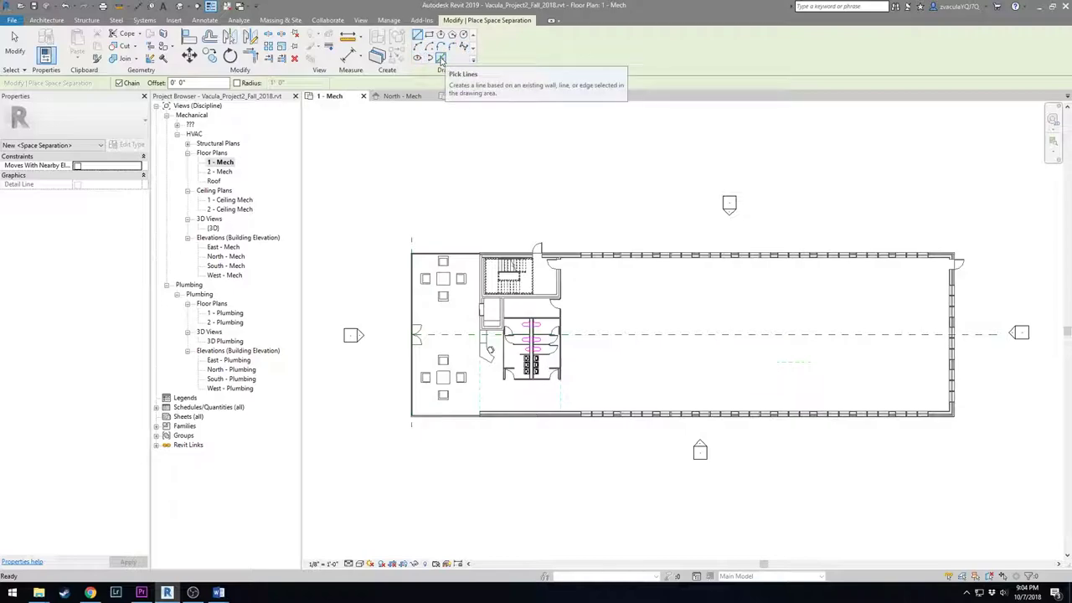
{"action": "left_click", "coordinate": [439, 58]}
{"action": "left_click", "coordinate": [151, 82]}
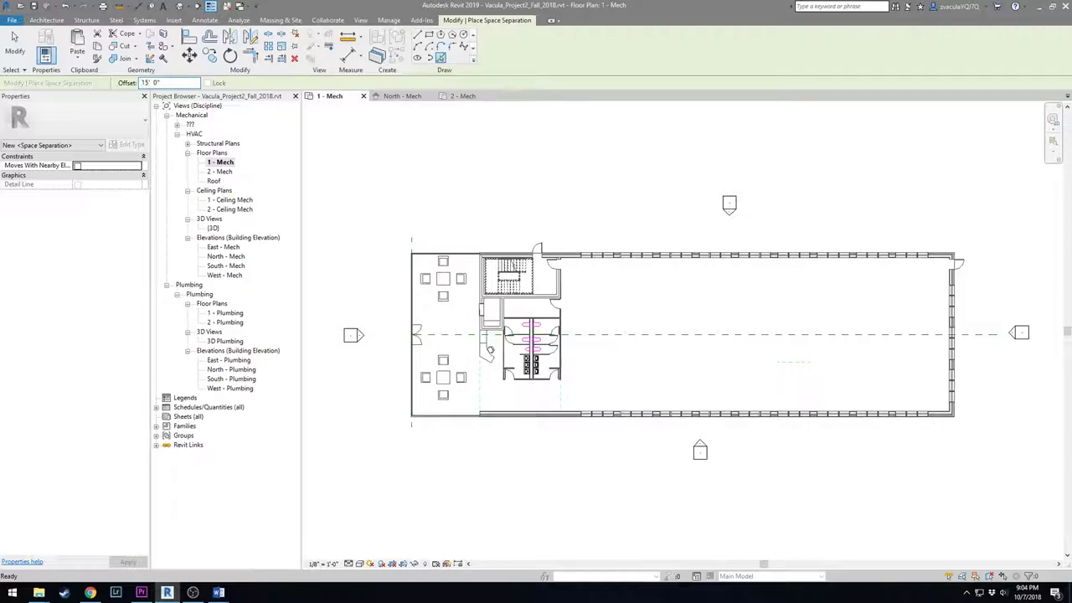
{"action": "scroll", "coordinate": [630, 254], "scroll_direction": "up", "scroll_amount": 3}
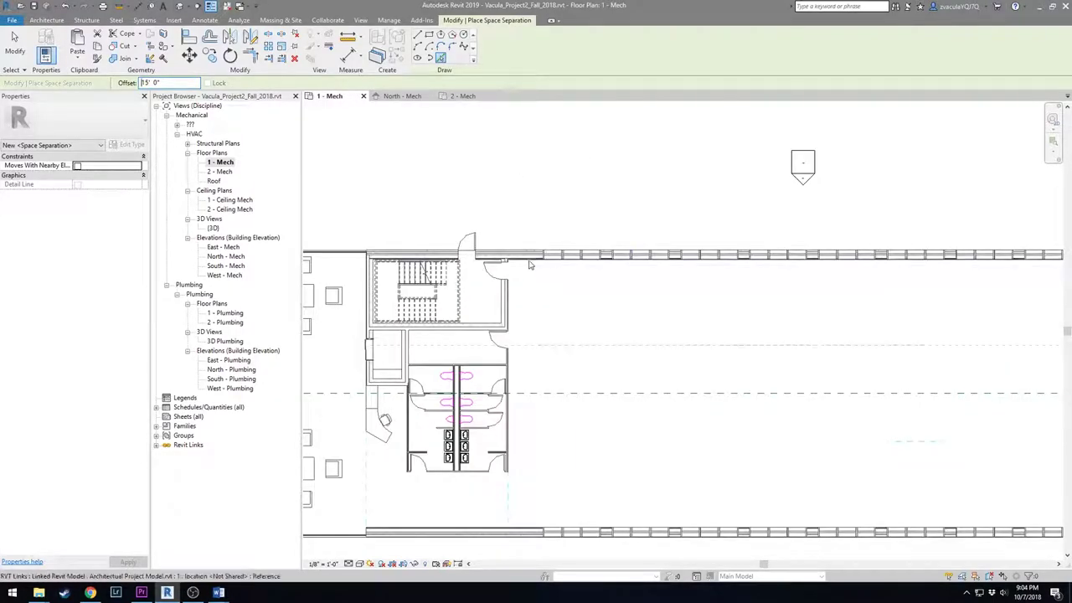
{"action": "scroll", "coordinate": [529, 265], "scroll_direction": "down", "scroll_amount": 2}
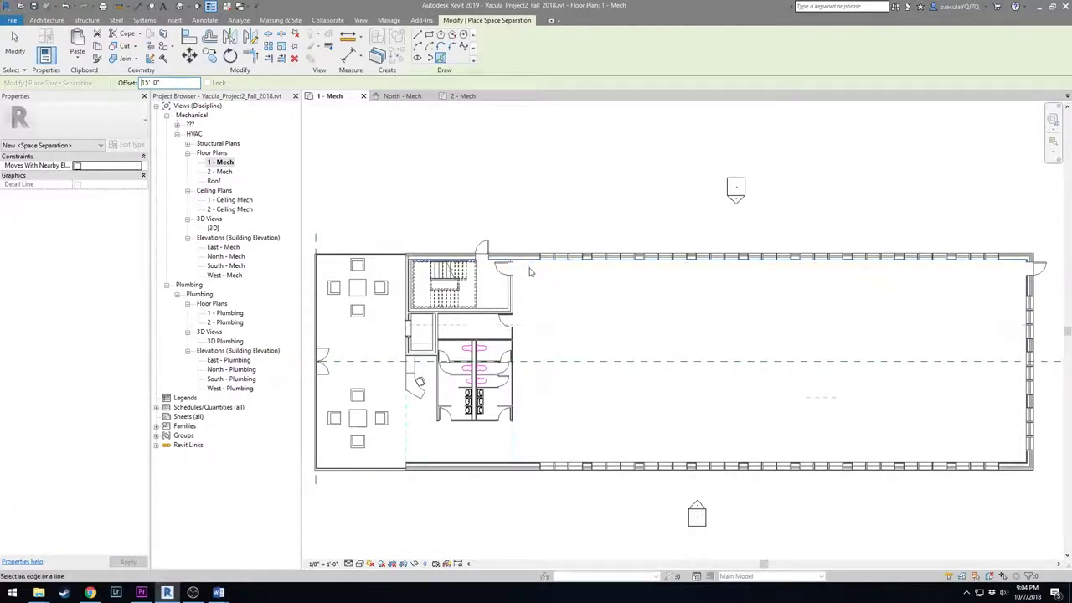
{"action": "scroll", "coordinate": [530, 270], "scroll_direction": "up", "scroll_amount": 1}
{"action": "scroll", "coordinate": [530, 272], "scroll_direction": "up", "scroll_amount": 2}
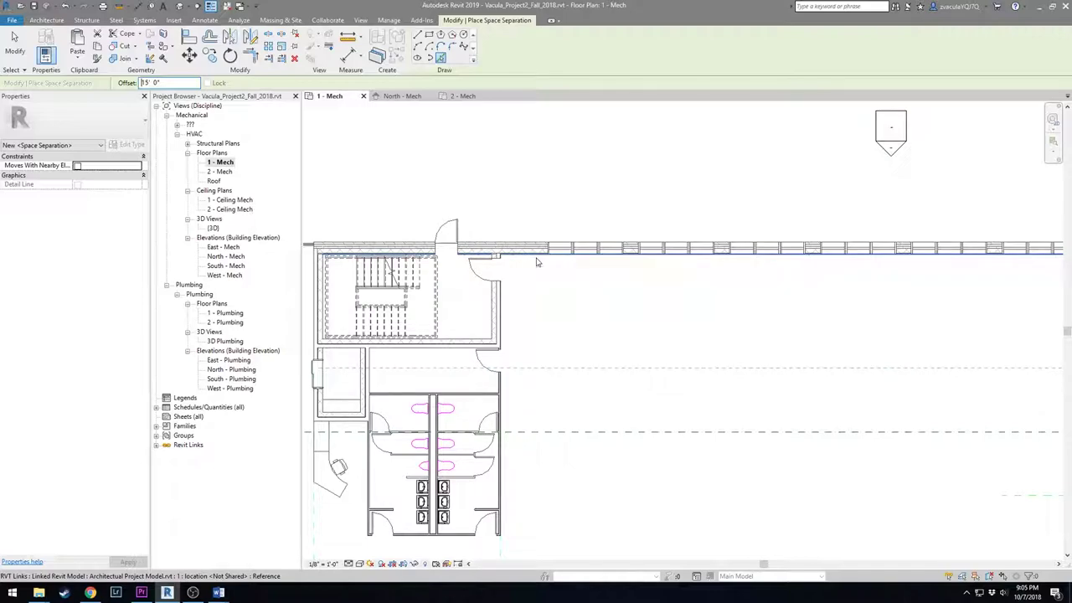
Step: Bring the building's east end and lower-right corner into view to pick the exterior wall
{"action": "middle_click_drag", "start_coordinate": [537, 258], "coordinate": [512, 278]}
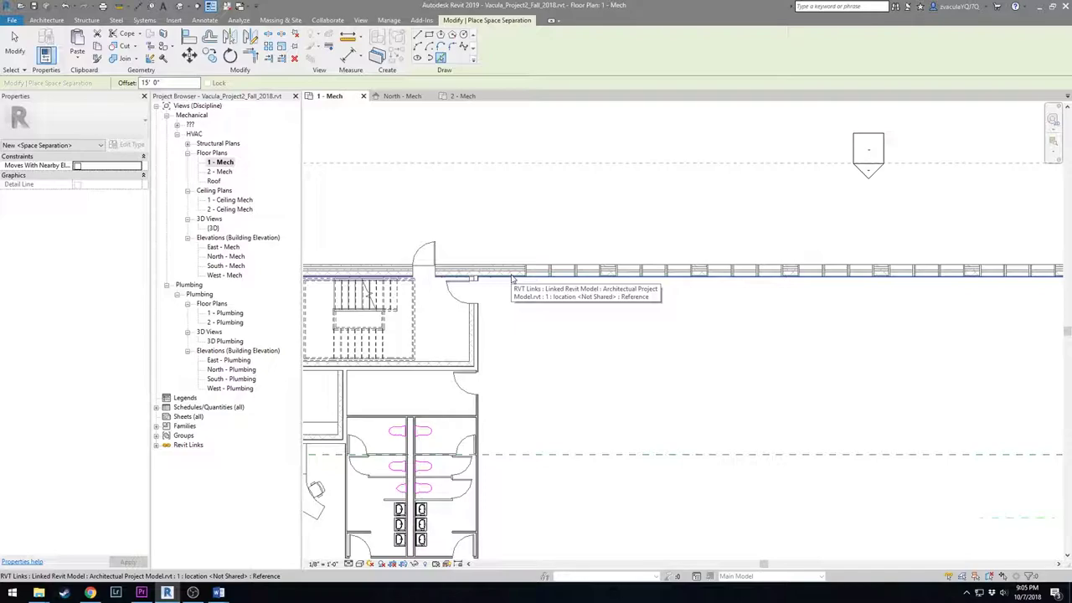
{"action": "middle_click_drag", "start_coordinate": [513, 278], "coordinate": [507, 272]}
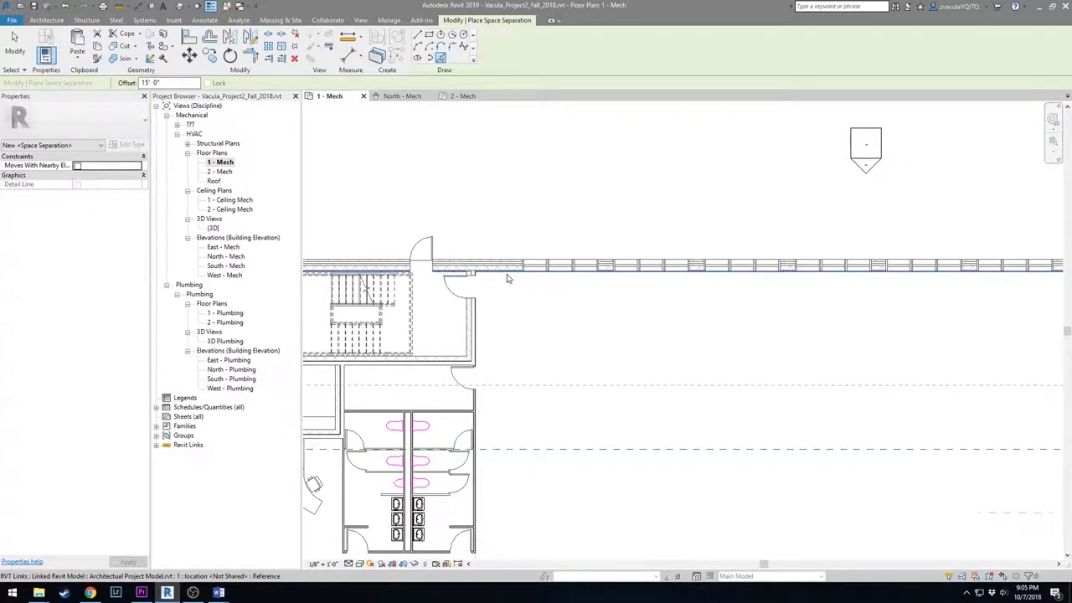
{"action": "scroll", "coordinate": [507, 278], "scroll_direction": "down", "scroll_amount": 4}
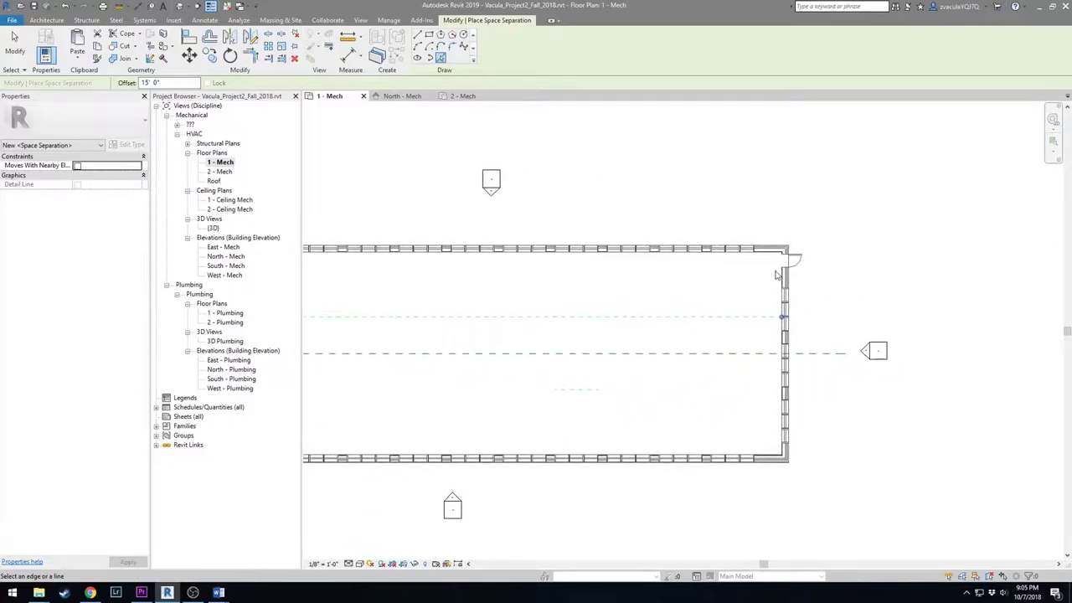
{"action": "scroll", "coordinate": [775, 275], "scroll_direction": "up", "scroll_amount": 2}
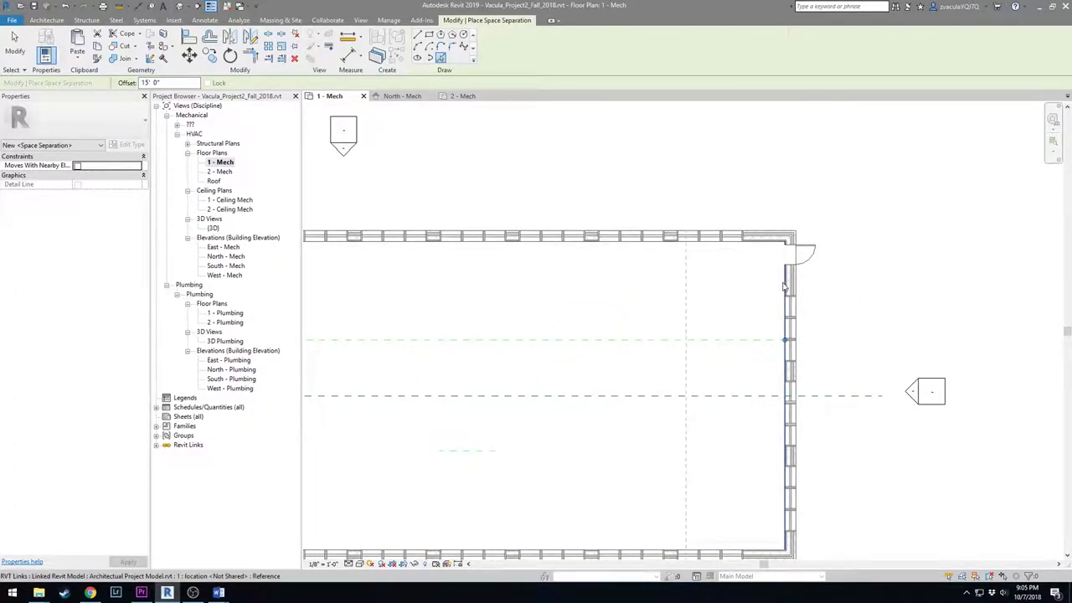
{"action": "middle_click_drag", "start_coordinate": [643, 375], "coordinate": [738, 196]}
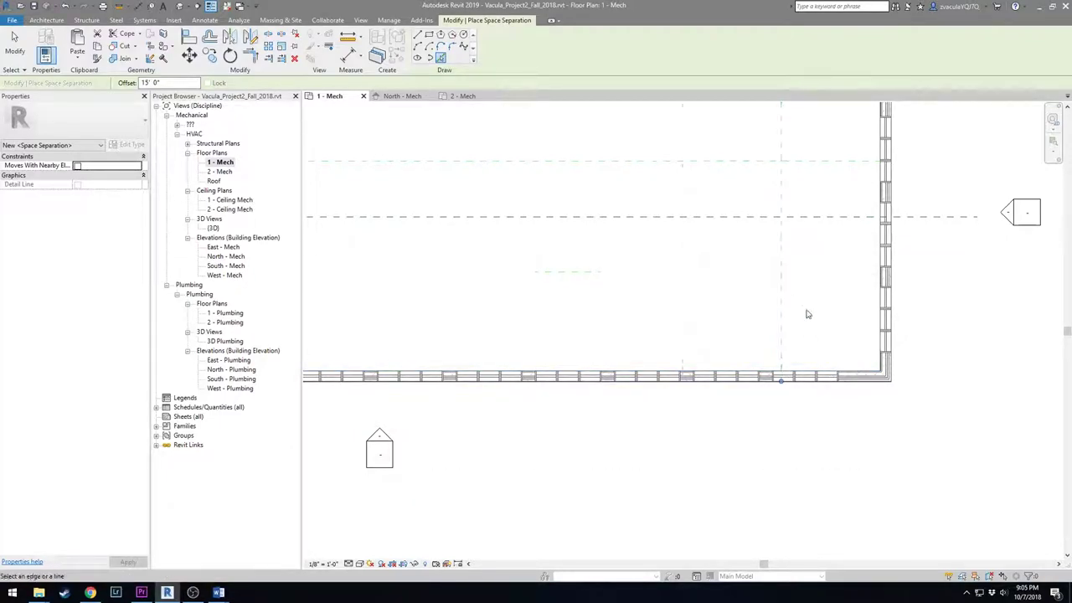
{"action": "middle_click_drag", "start_coordinate": [807, 314], "coordinate": [822, 314]}
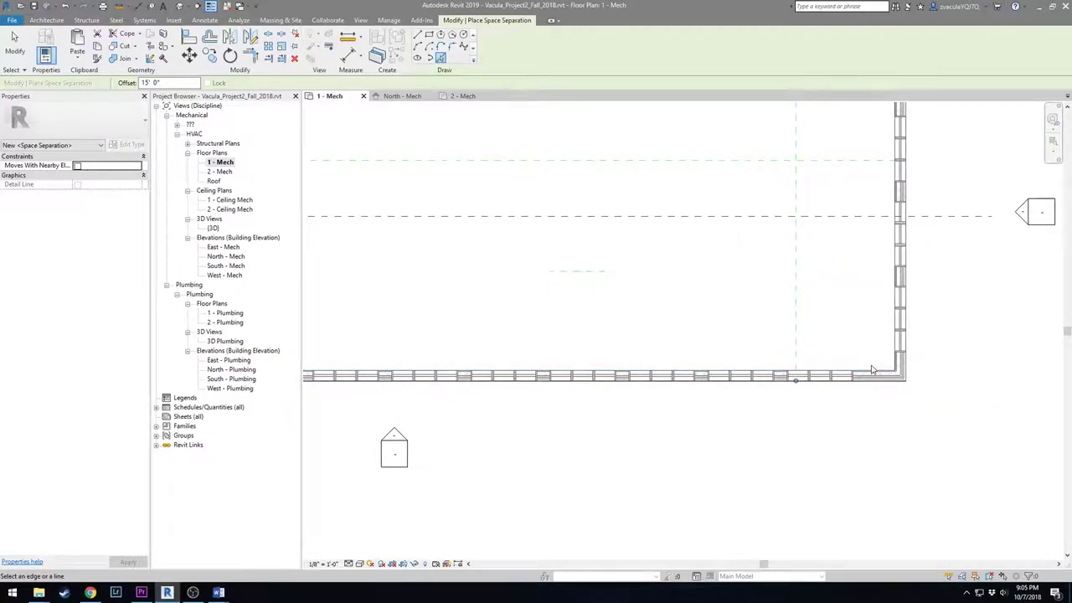
{"action": "middle_click_drag", "start_coordinate": [704, 337], "coordinate": [872, 339]}
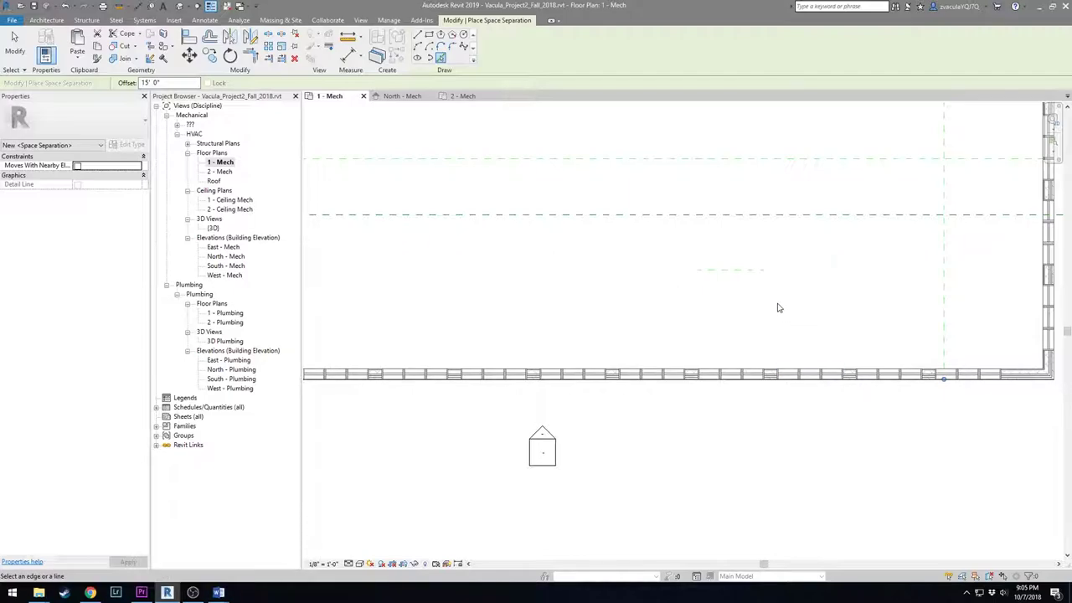
Step: Finish the east separation line and exit the separator tool
{"action": "key", "text": "Escape"}
{"action": "key", "text": "Escape"}
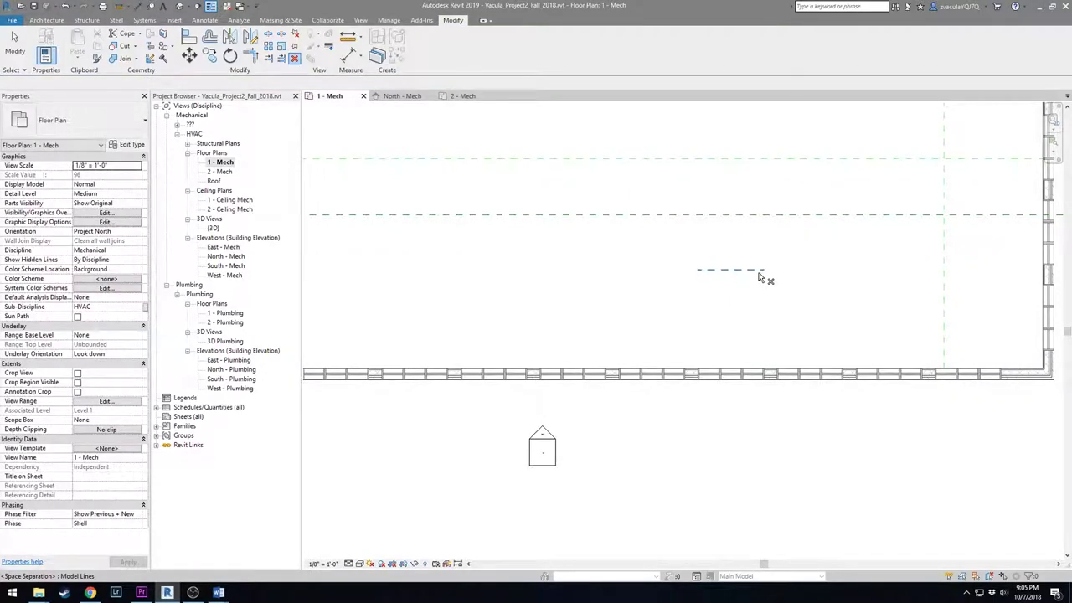
{"action": "key", "text": "Escape"}
{"action": "scroll", "coordinate": [761, 278], "scroll_direction": "down", "scroll_amount": 3}
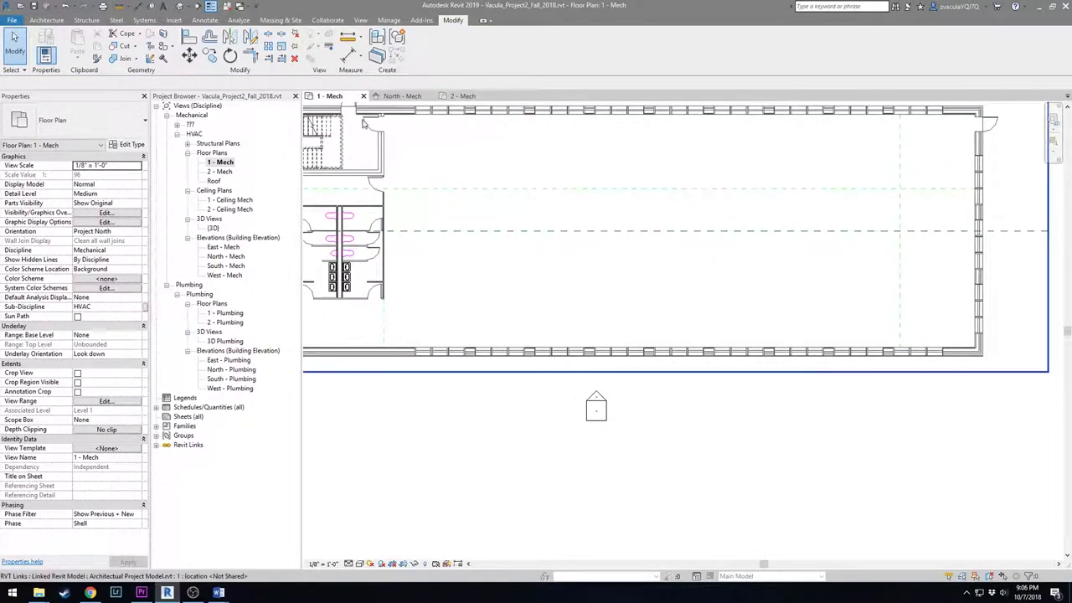
Step: Place a Pick Lines separation line 15' 0" inside the west exterior wall
{"action": "left_click", "coordinate": [238, 19]}
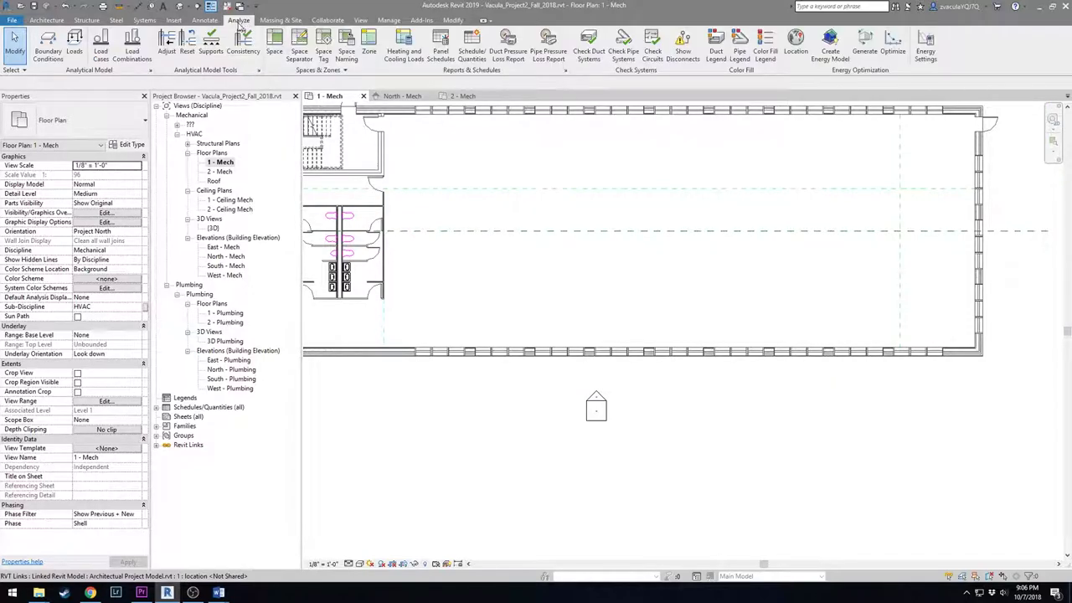
{"action": "left_click", "coordinate": [293, 54]}
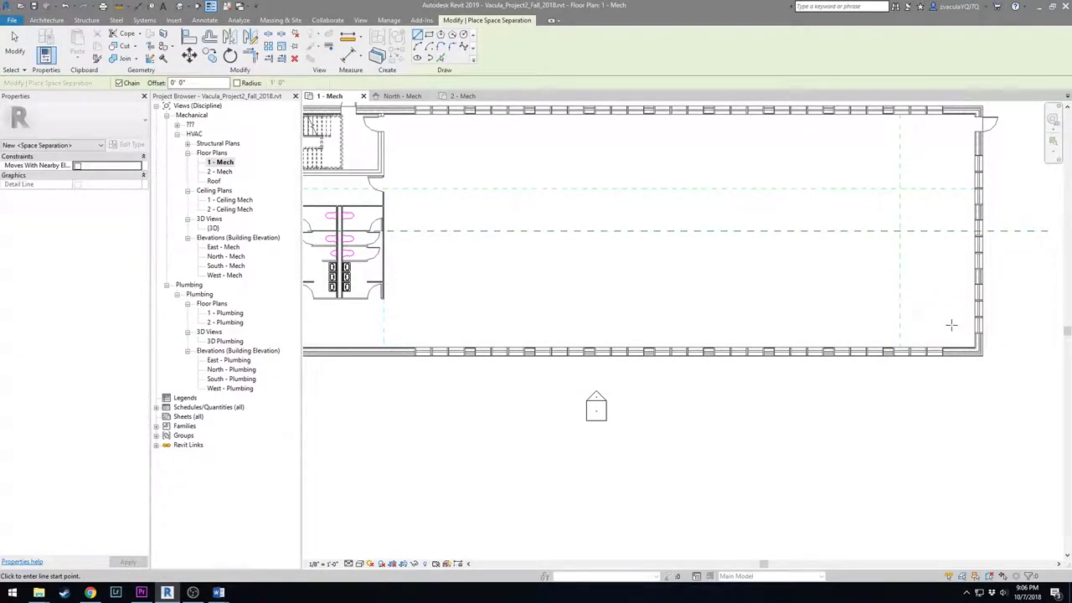
{"action": "left_click", "coordinate": [441, 57]}
{"action": "left_click", "coordinate": [167, 82]}
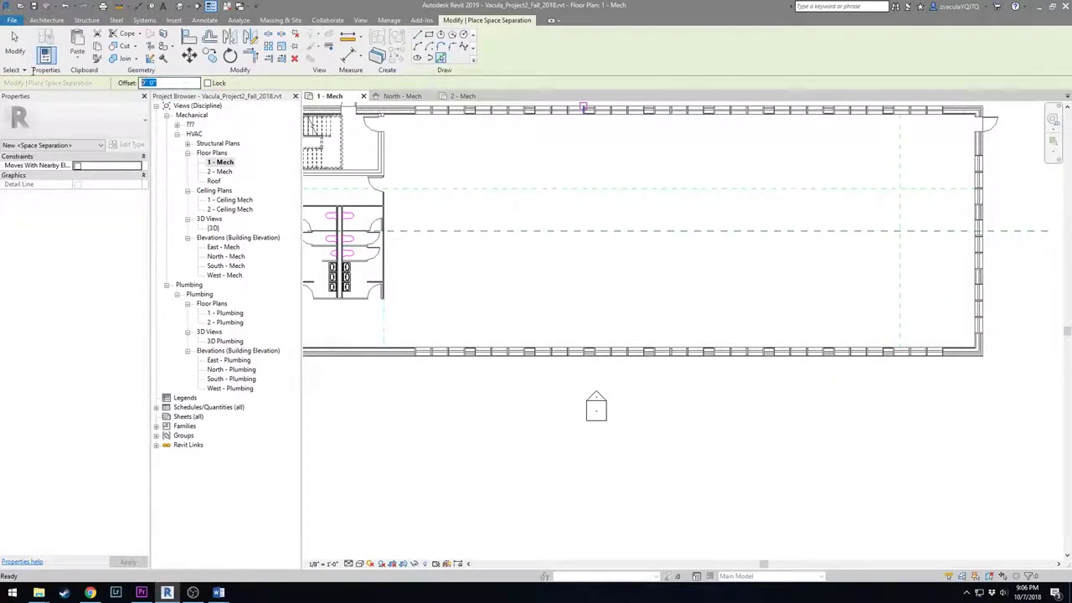
{"action": "type", "text": "1"}
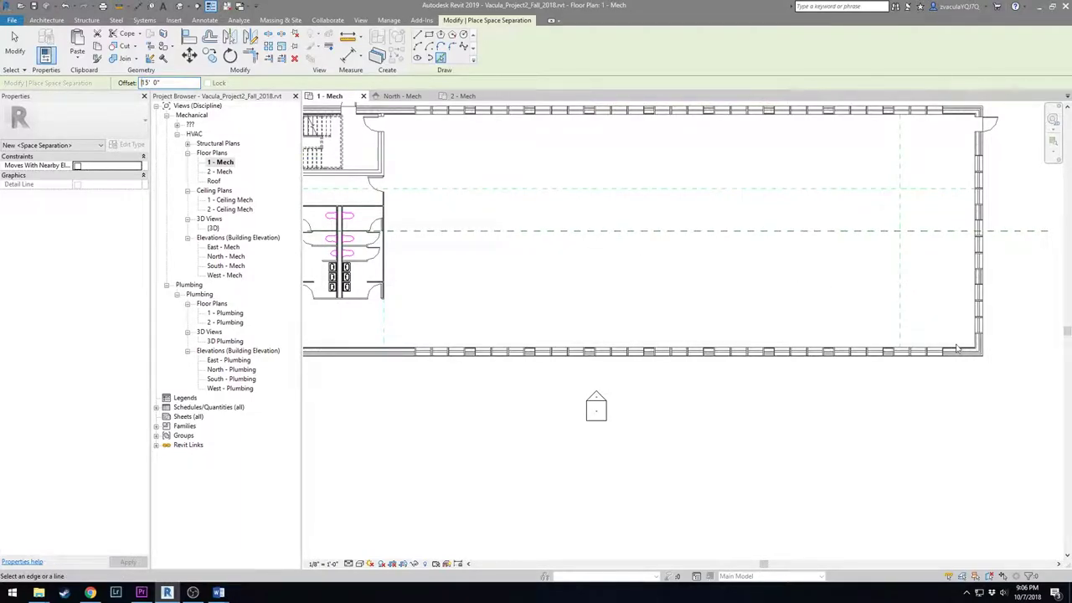
{"action": "scroll", "coordinate": [564, 259], "scroll_direction": "left", "scroll_amount": 5}
{"action": "scroll", "coordinate": [680, 259], "scroll_direction": "up", "scroll_amount": 2}
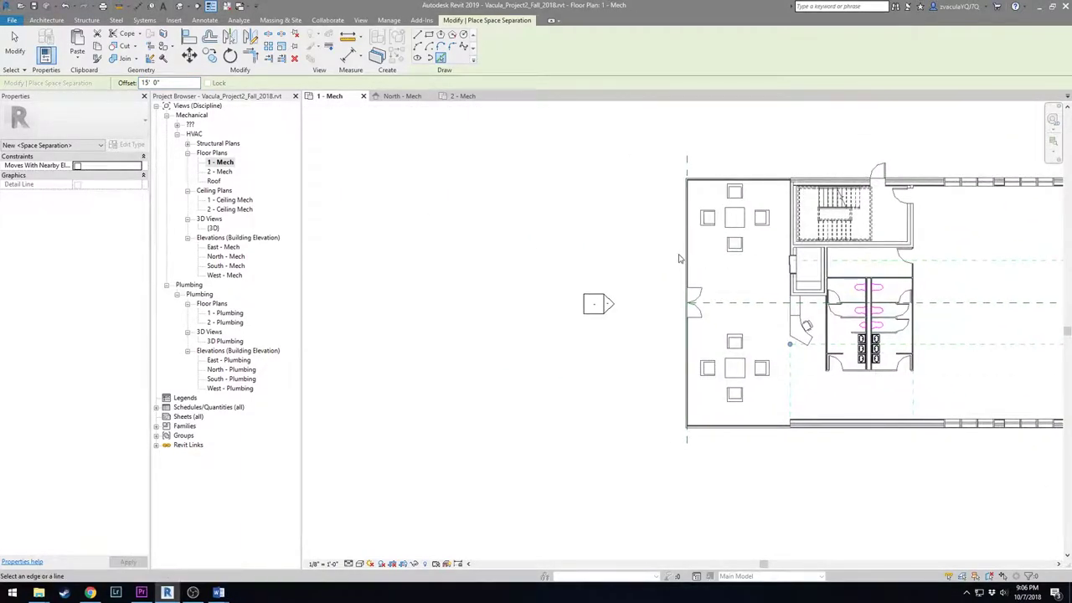
{"action": "left_click", "coordinate": [690, 273]}
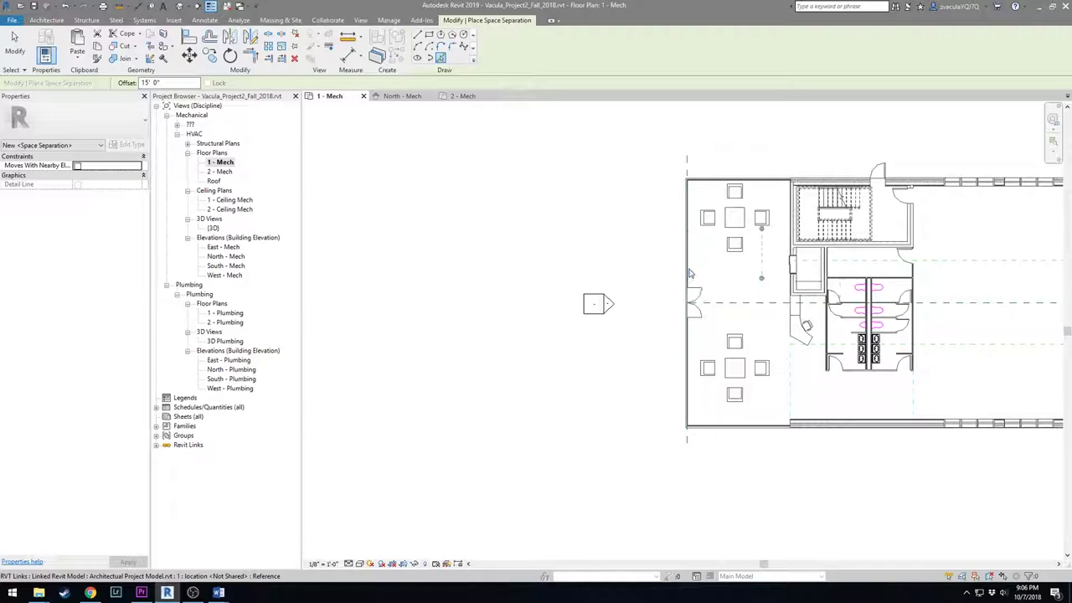
Step: End separation line placement and return to Modify
{"action": "key", "text": "Escape"}
{"action": "key", "text": "Escape"}
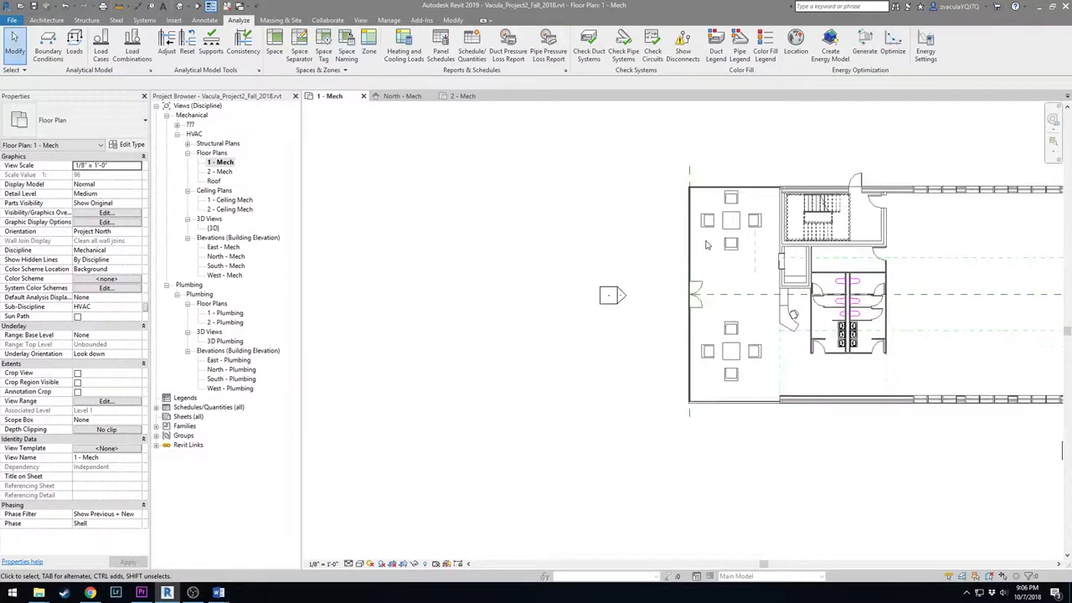
{"action": "middle_click_drag", "start_coordinate": [753, 267], "coordinate": [560, 243]}
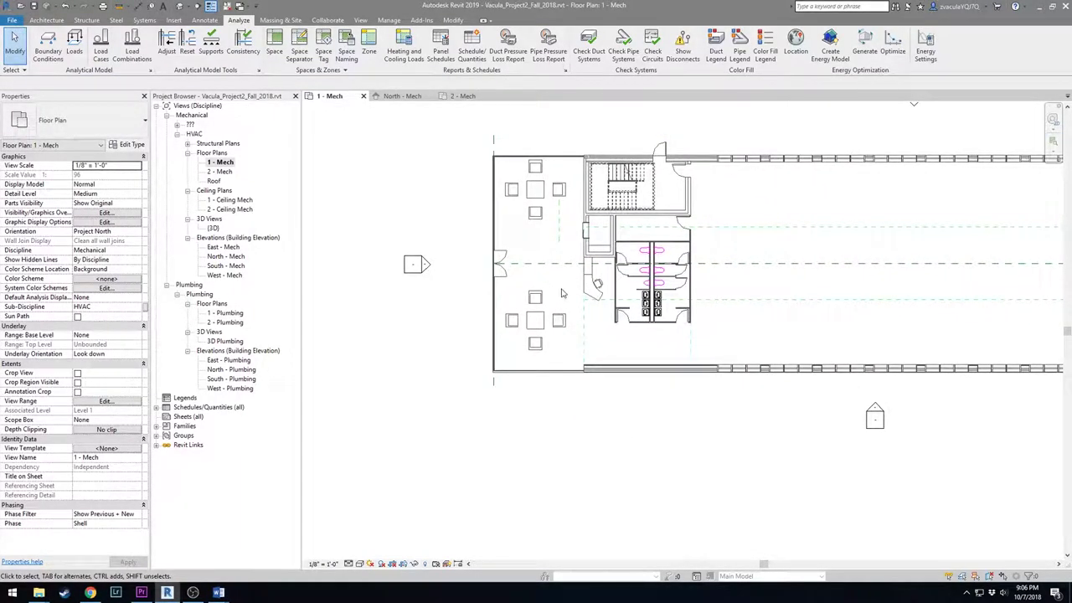
{"action": "left_click", "coordinate": [447, 23]}
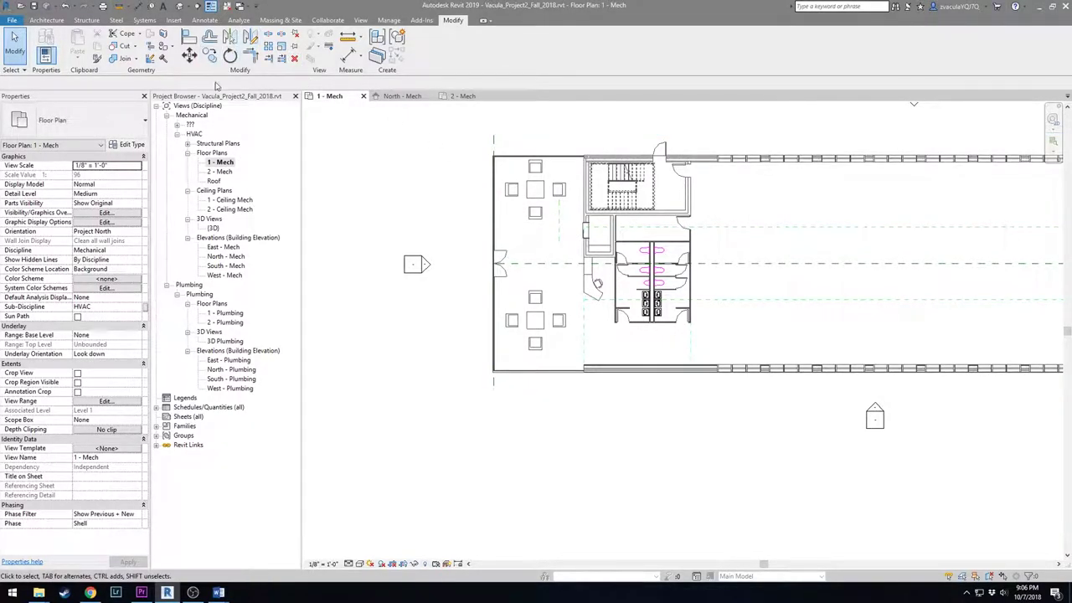
Step: Start Trim/Extend to Corner (TR) with the area around the toilets in view
{"action": "left_click", "coordinate": [252, 54]}
{"action": "scroll", "coordinate": [576, 247], "scroll_direction": "up", "scroll_amount": 3}
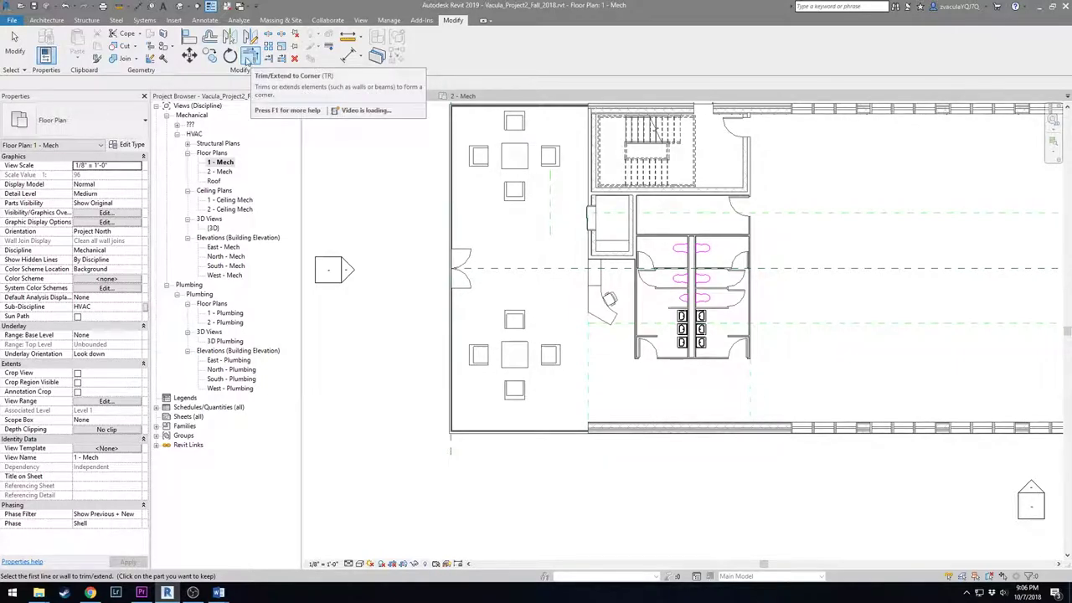
{"action": "scroll", "coordinate": [754, 251], "scroll_direction": "down", "scroll_amount": 4}
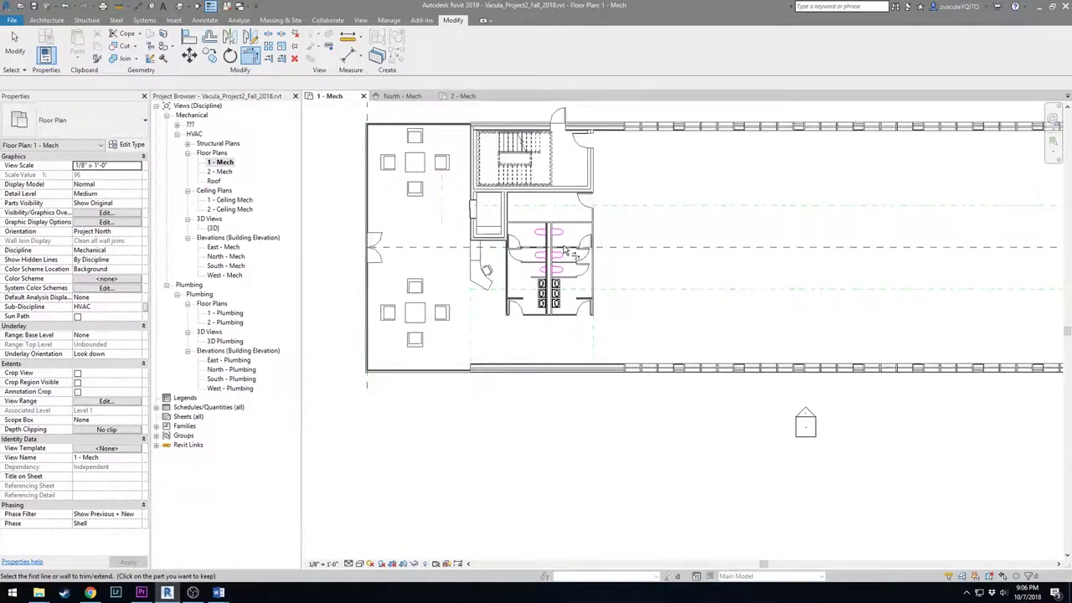
{"action": "middle_click_drag", "start_coordinate": [779, 251], "coordinate": [445, 223]}
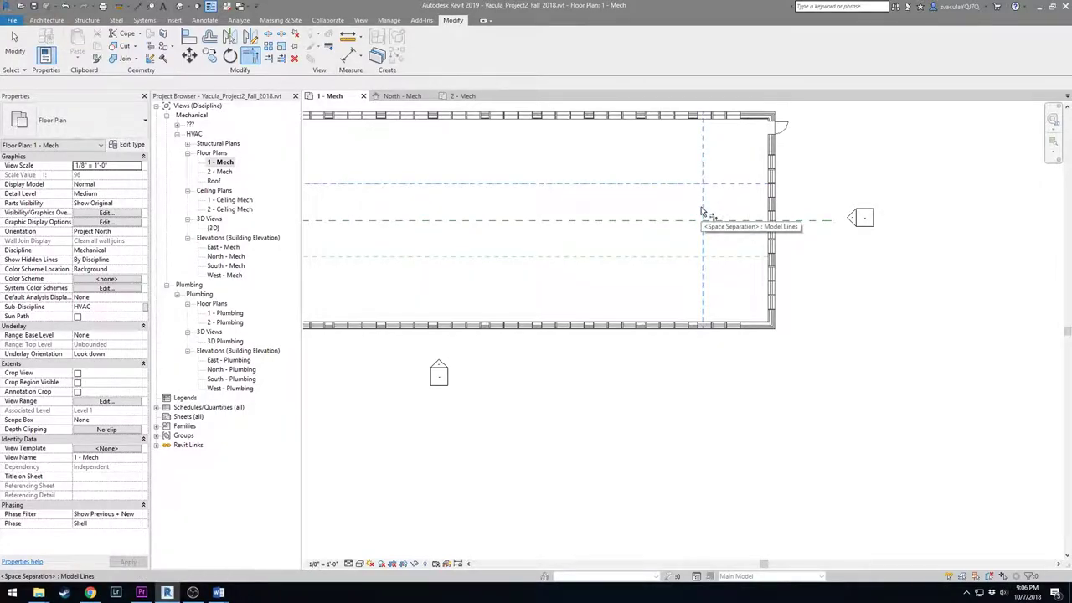
{"action": "key", "text": "t"}
{"action": "key", "text": "r"}
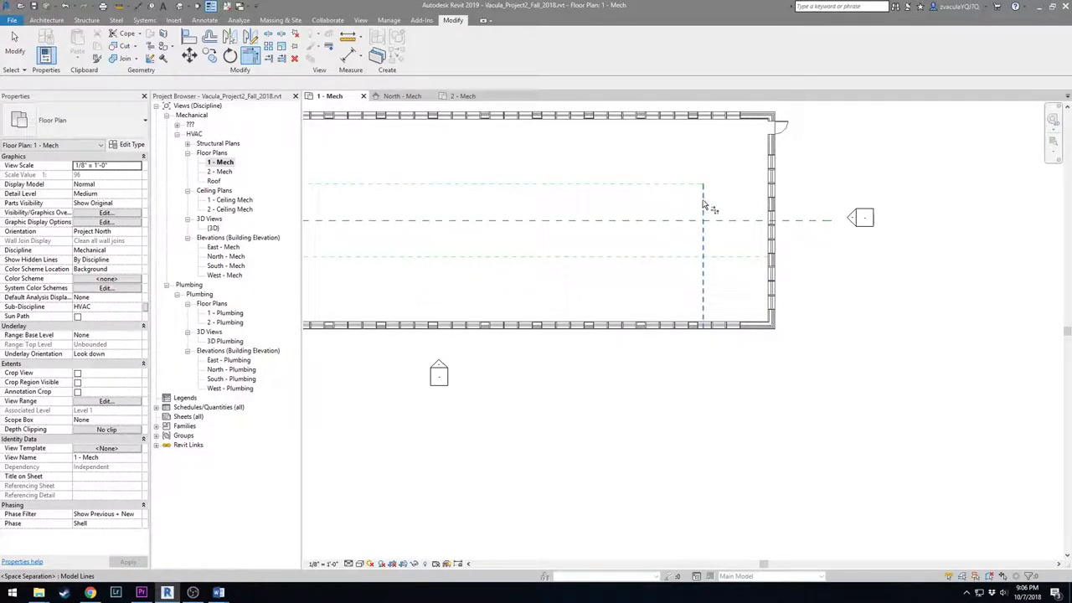
{"action": "middle_click_drag", "start_coordinate": [703, 210], "coordinate": [739, 163]}
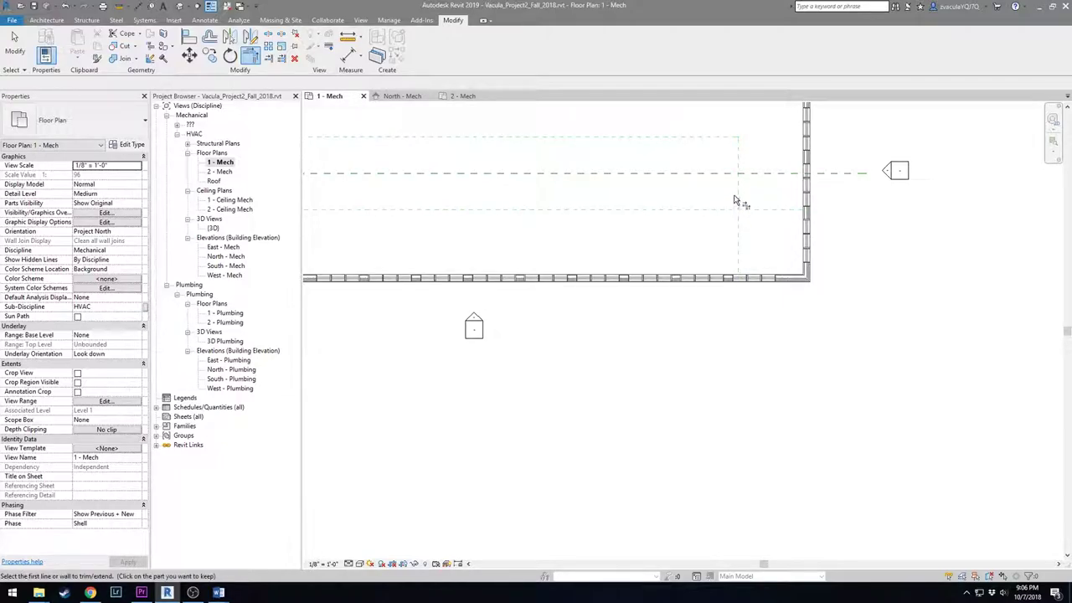
{"action": "key", "text": "t"}
{"action": "key", "text": "r"}
{"action": "scroll", "coordinate": [730, 214], "scroll_direction": "down", "scroll_amount": 3}
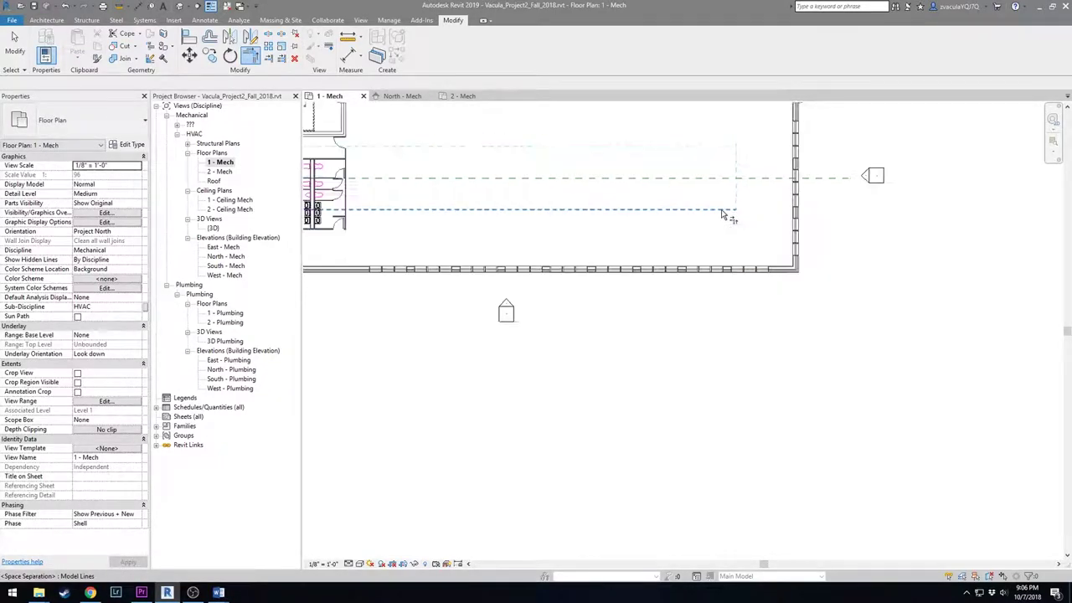
{"action": "middle_click_drag", "start_coordinate": [491, 237], "coordinate": [758, 232]}
{"action": "scroll", "coordinate": [641, 243], "scroll_direction": "up", "scroll_amount": 2}
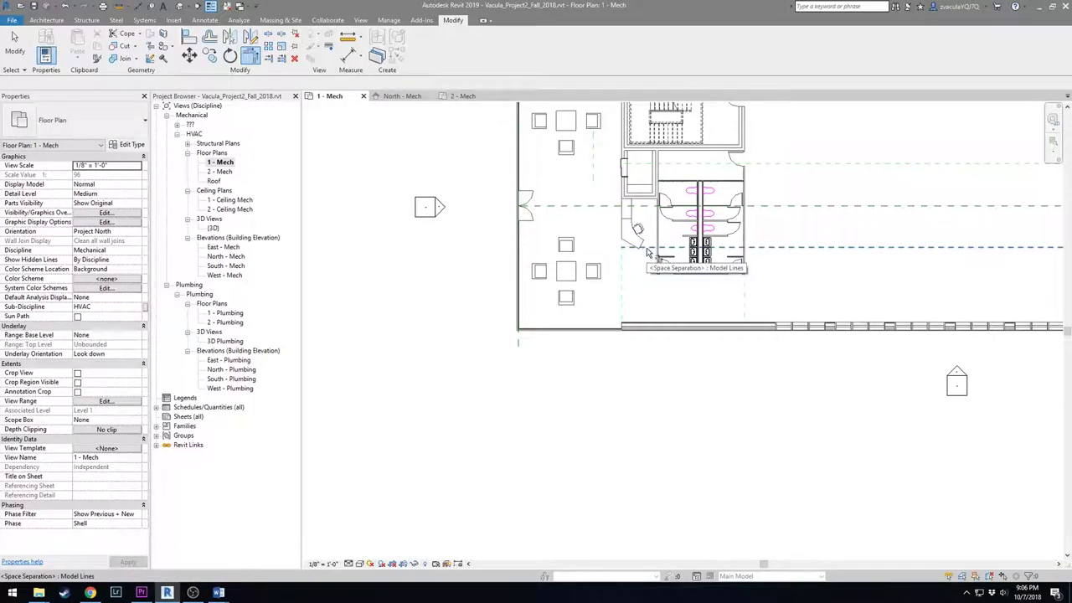
Step: Trim the vertical and horizontal separation lines near the restrooms into a clean corner
{"action": "left_click", "coordinate": [591, 181]}
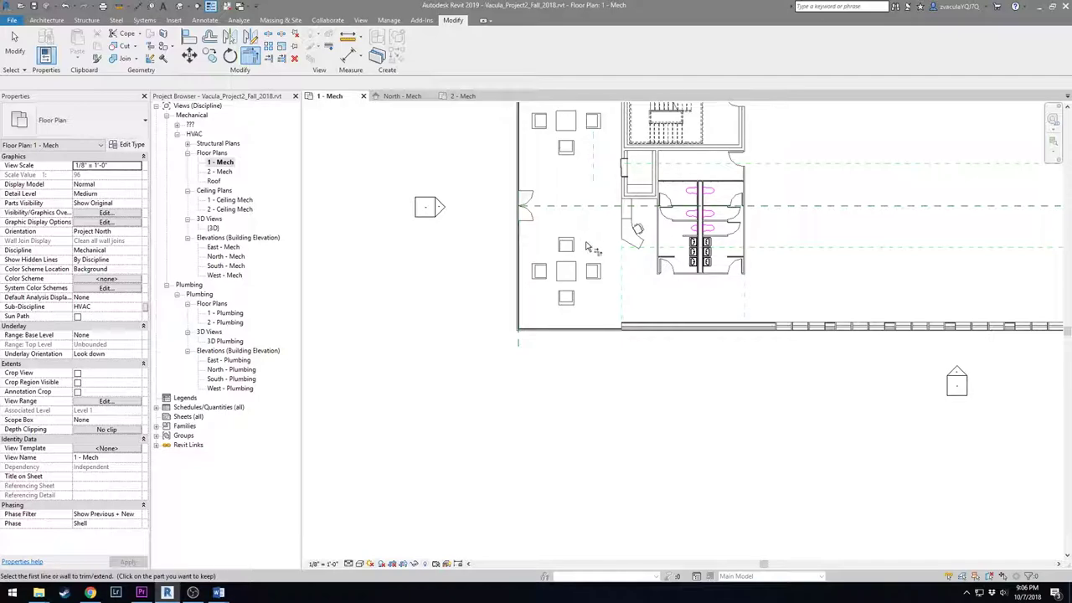
{"action": "left_click", "coordinate": [650, 249]}
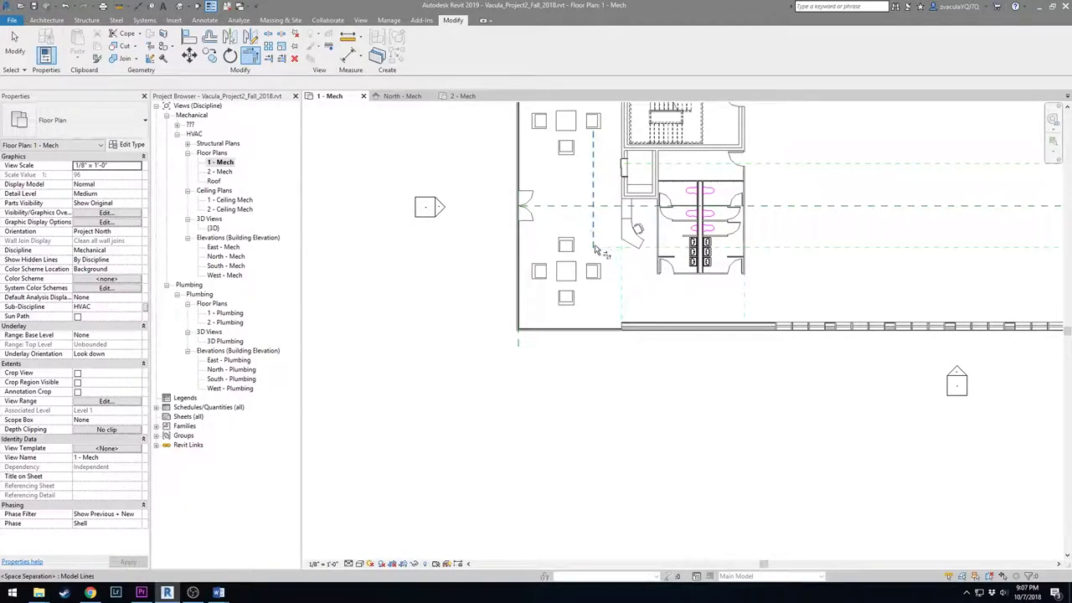
{"action": "left_click", "coordinate": [593, 201]}
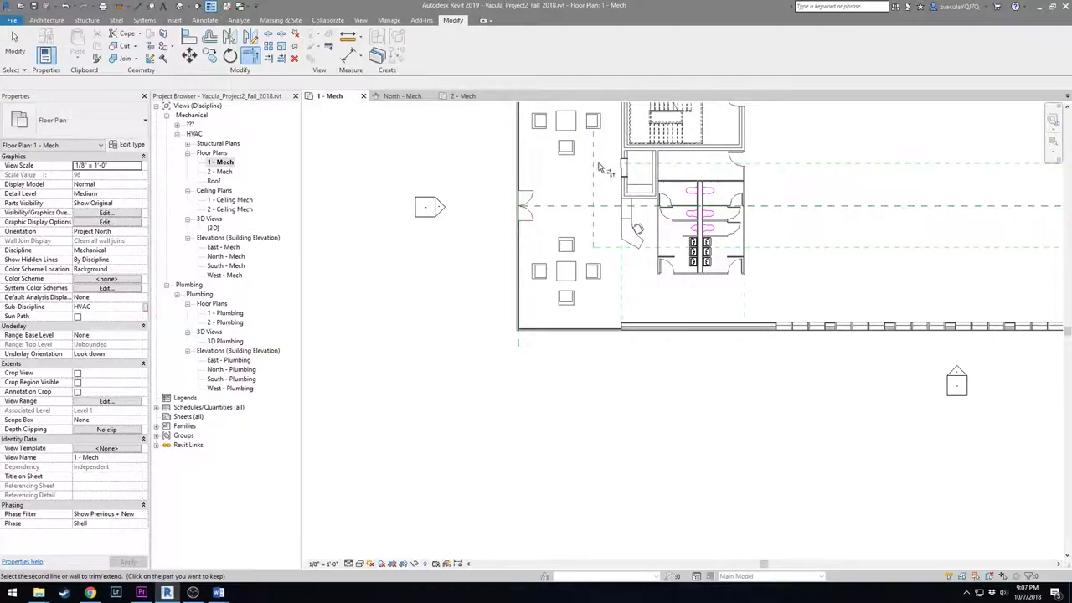
{"action": "scroll", "coordinate": [664, 170], "scroll_direction": "down", "scroll_amount": 3}
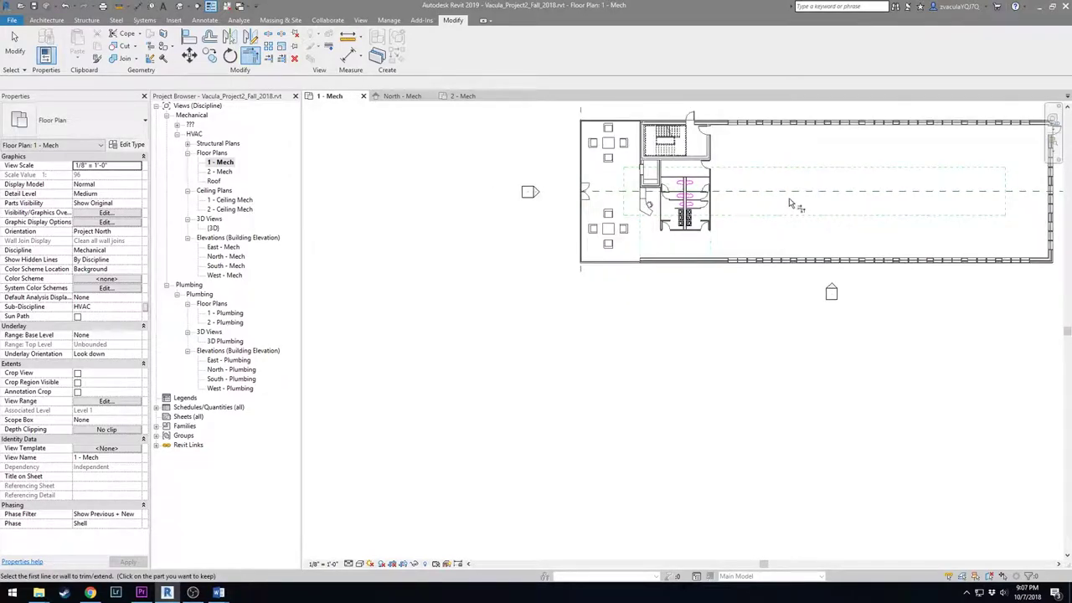
{"action": "middle_click_drag", "start_coordinate": [899, 176], "coordinate": [731, 174]}
{"action": "left_click", "coordinate": [731, 174]}
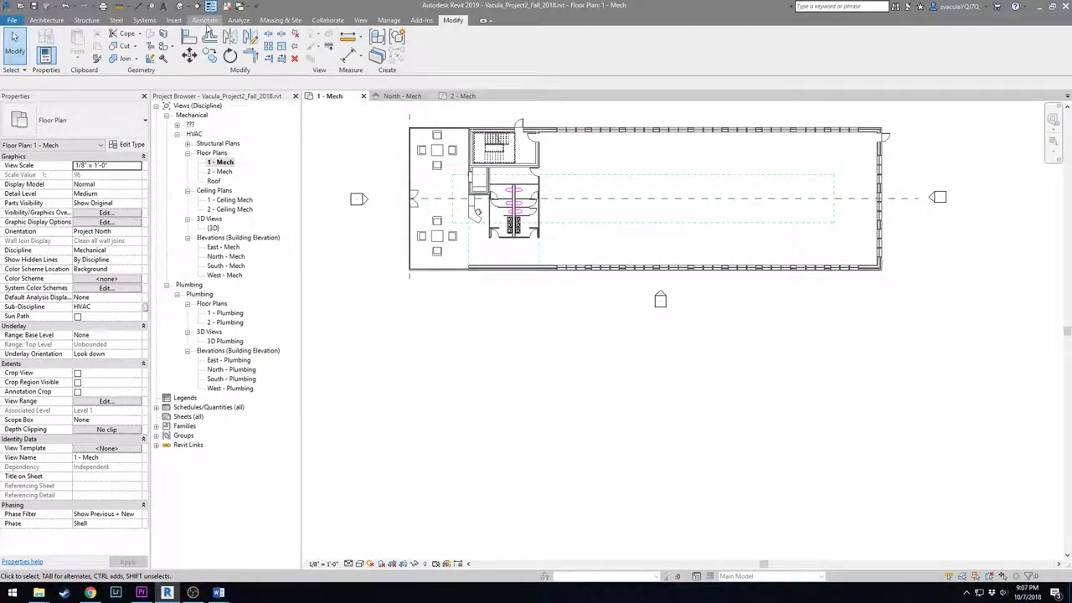
Step: Draw a diagonal separation line from the boundary's top-right corner to the east wall corner
{"action": "left_click", "coordinate": [241, 20]}
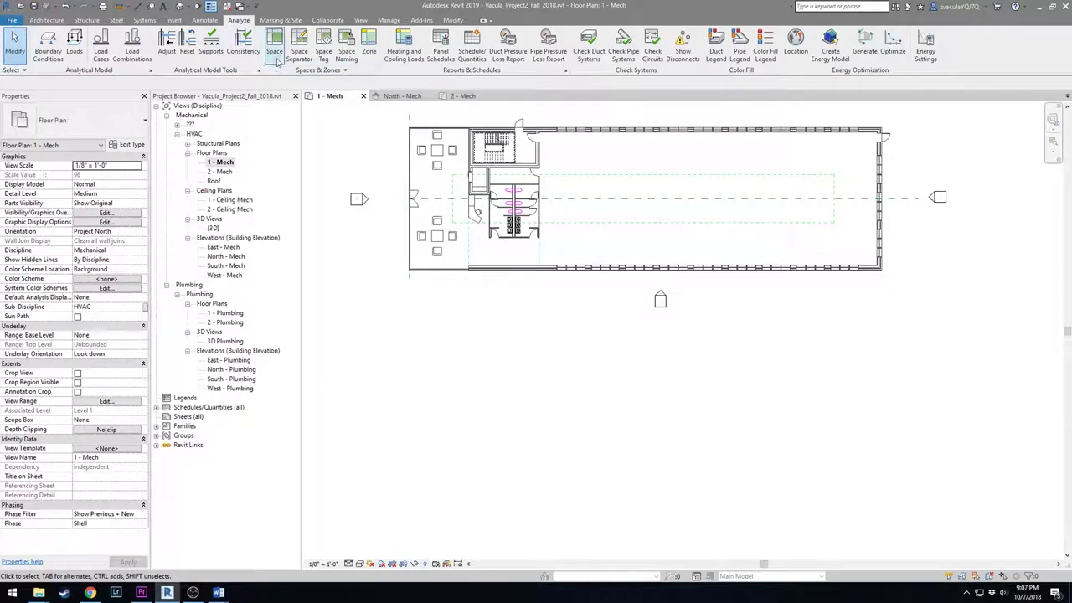
{"action": "left_click", "coordinate": [299, 46]}
{"action": "scroll", "coordinate": [802, 185], "scroll_direction": "up", "scroll_amount": 5}
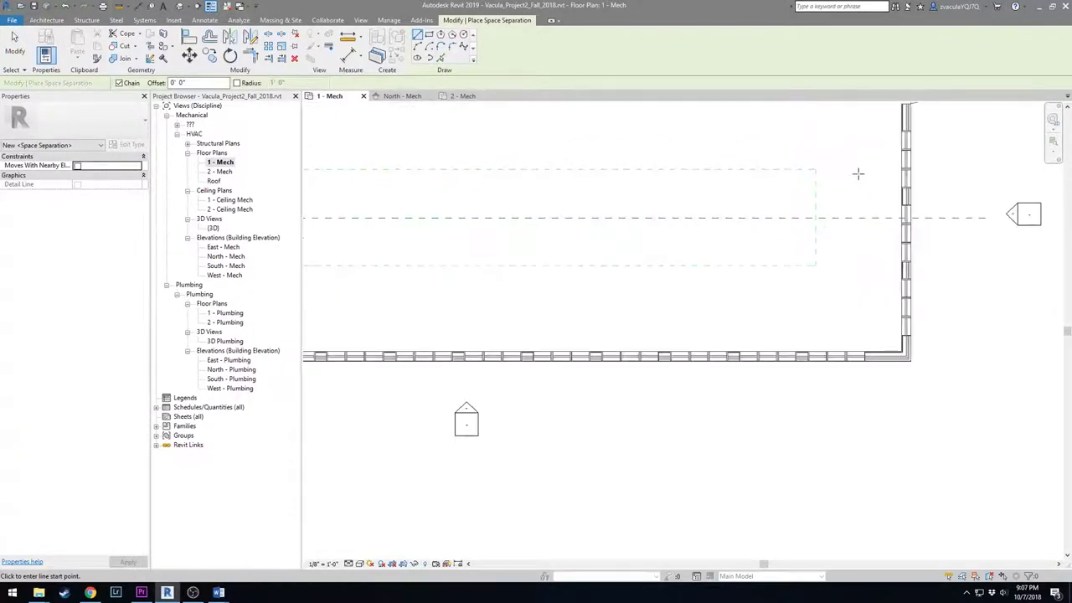
{"action": "left_click", "coordinate": [772, 251]}
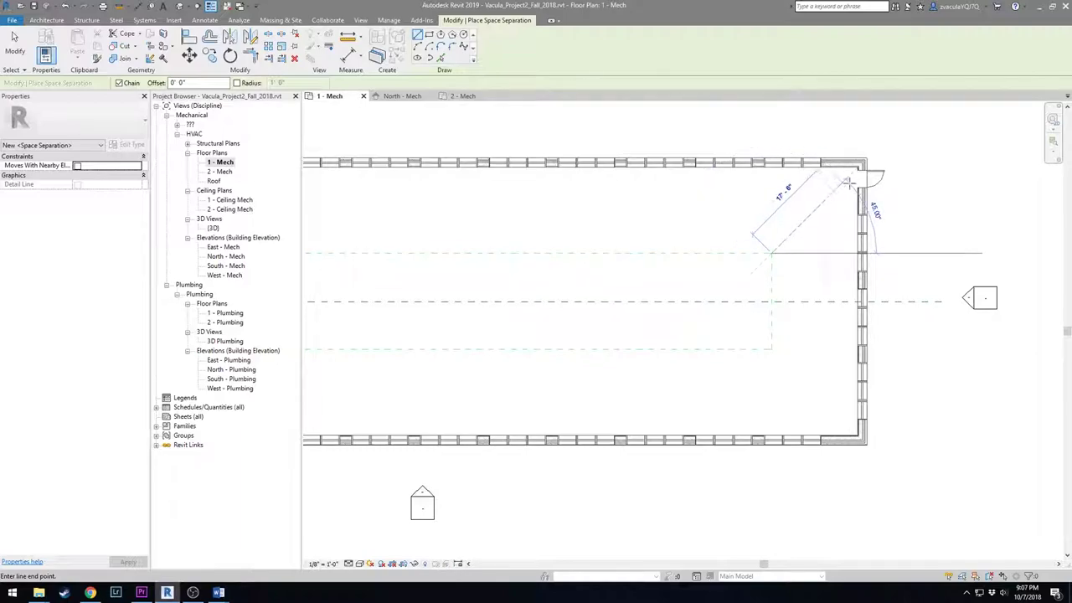
{"action": "scroll", "coordinate": [855, 175], "scroll_direction": "up", "scroll_amount": 3}
{"action": "scroll", "coordinate": [848, 163], "scroll_direction": "up", "scroll_amount": 1}
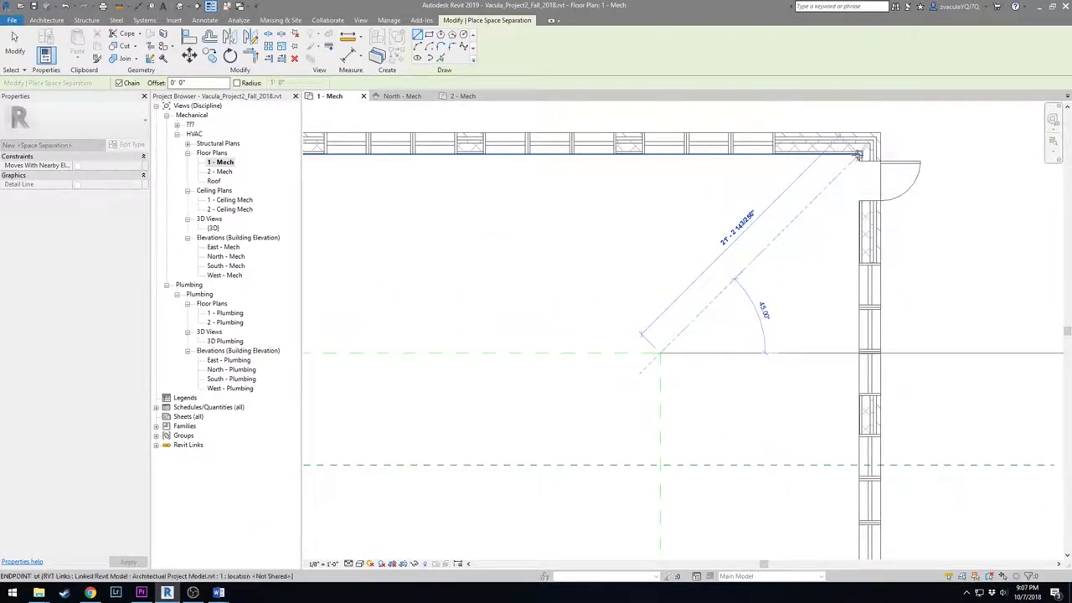
{"action": "left_click", "coordinate": [859, 155]}
{"action": "key", "text": "Escape"}
Step: Draw a diagonal separation line from the lower boundary corner to the lower-right wall corner
{"action": "scroll", "coordinate": [797, 145], "scroll_direction": "down", "scroll_amount": 5}
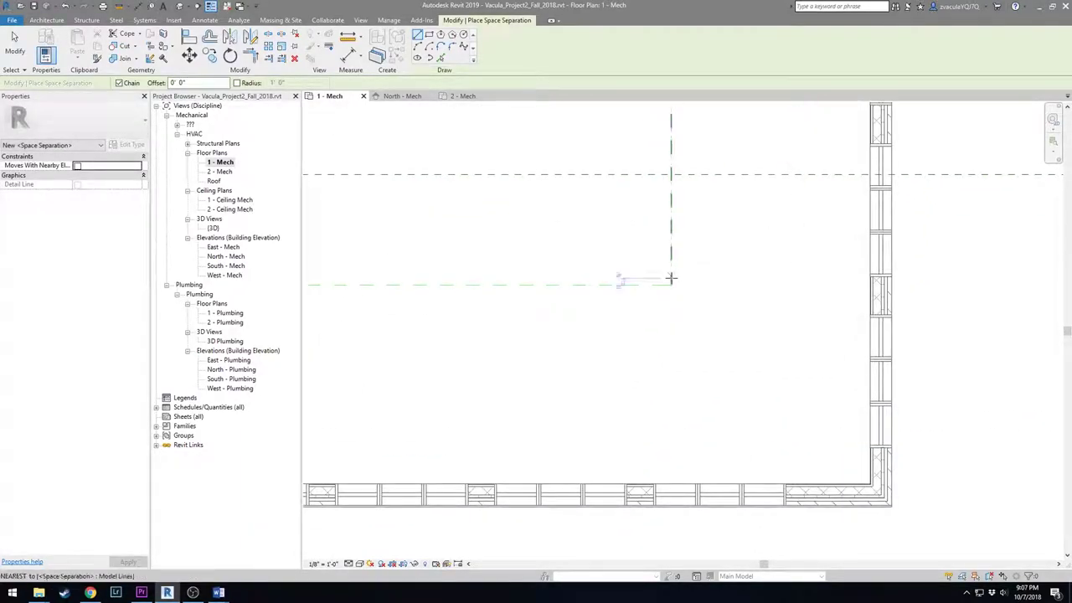
{"action": "left_click", "coordinate": [671, 285]}
{"action": "middle_click_drag", "start_coordinate": [765, 371], "coordinate": [627, 241]}
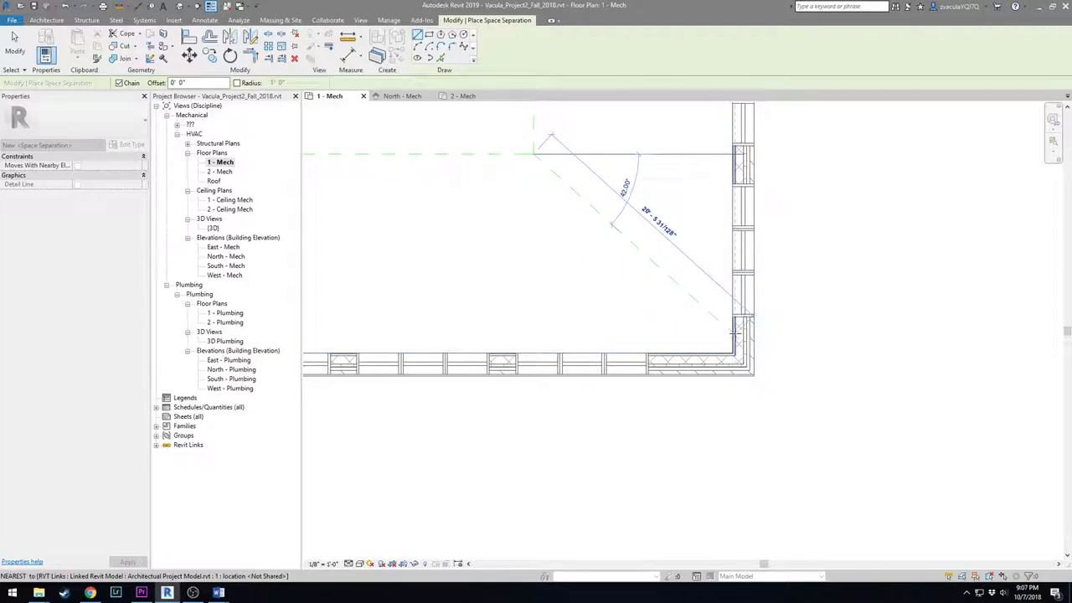
{"action": "scroll", "coordinate": [731, 335], "scroll_direction": "up", "scroll_amount": 2}
{"action": "scroll", "coordinate": [732, 329], "scroll_direction": "down", "scroll_amount": 2}
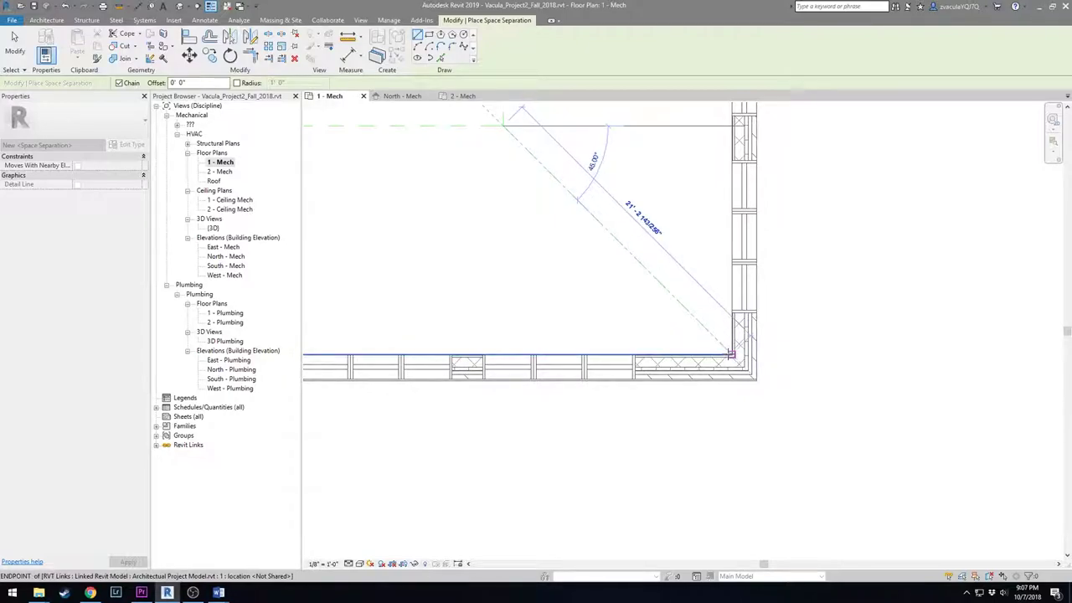
{"action": "scroll", "coordinate": [730, 354], "scroll_direction": "up", "scroll_amount": 2}
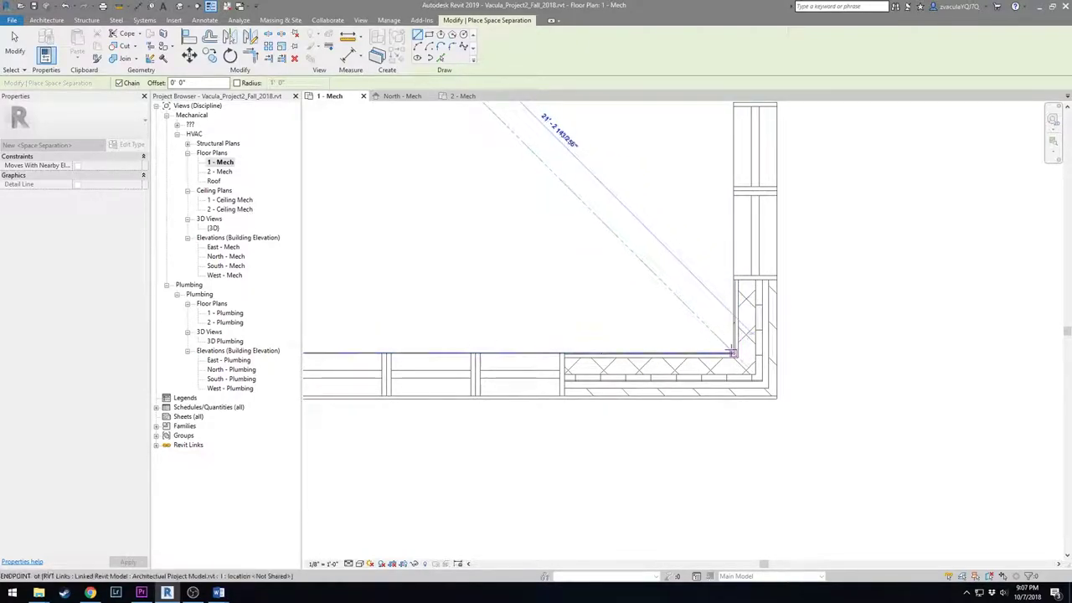
{"action": "left_click", "coordinate": [731, 353]}
{"action": "key", "text": "Escape"}
Step: Draw a separation line from the restroom boundary corner to the west room's lower corner
{"action": "scroll", "coordinate": [731, 352], "scroll_direction": "down", "scroll_amount": 3}
{"action": "middle_click_drag", "start_coordinate": [731, 352], "coordinate": [913, 335]}
{"action": "left_click", "coordinate": [705, 299]}
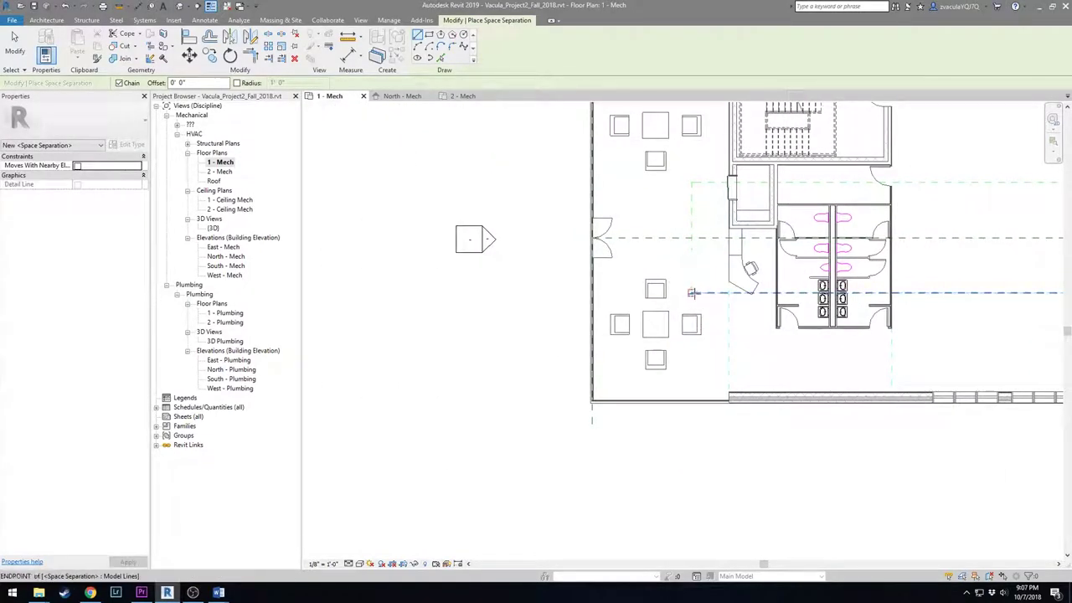
{"action": "scroll", "coordinate": [592, 399], "scroll_direction": "up", "scroll_amount": 4}
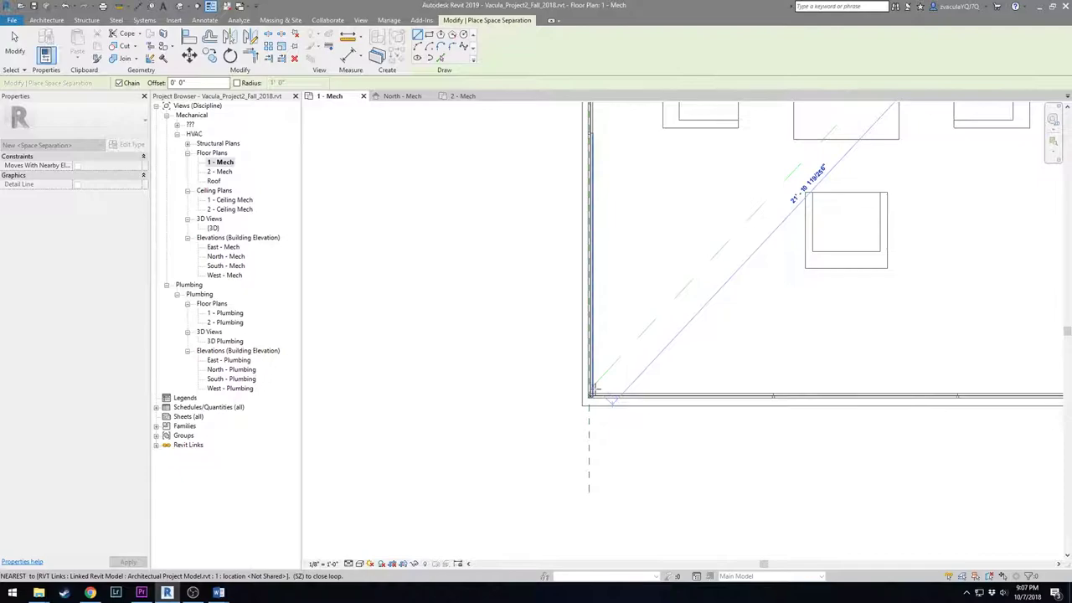
{"action": "left_click", "coordinate": [593, 393]}
{"action": "scroll", "coordinate": [592, 394], "scroll_direction": "down", "scroll_amount": 3}
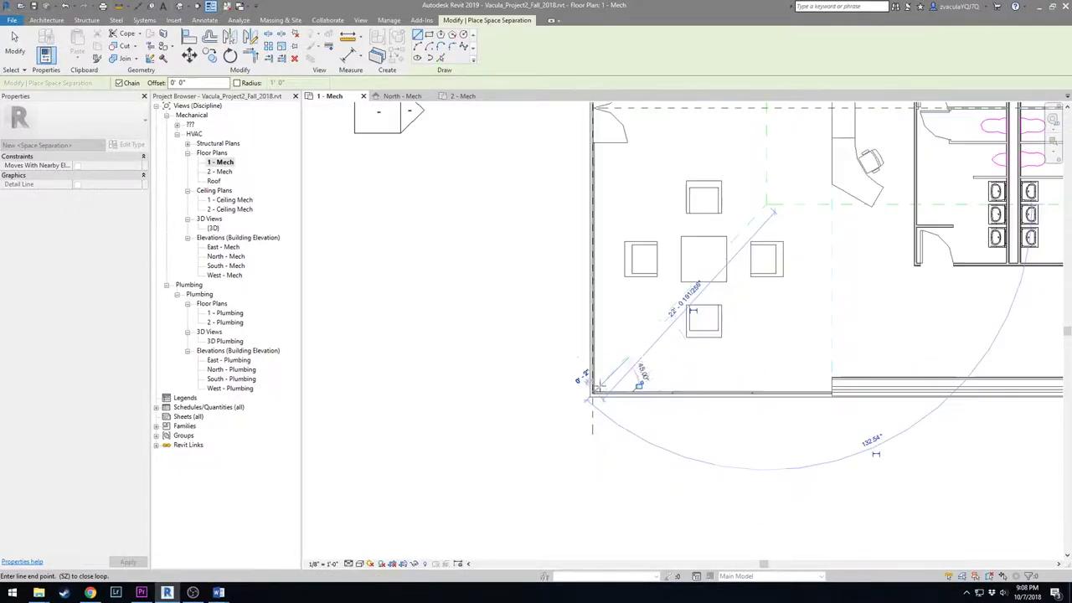
{"action": "scroll", "coordinate": [656, 259], "scroll_direction": "up", "scroll_amount": 3}
{"action": "key", "text": "Escape"}
Step: Start a separation line from the upper boundary corner toward the upper-left wall corner, then stop drawing
{"action": "left_click", "coordinate": [661, 215]}
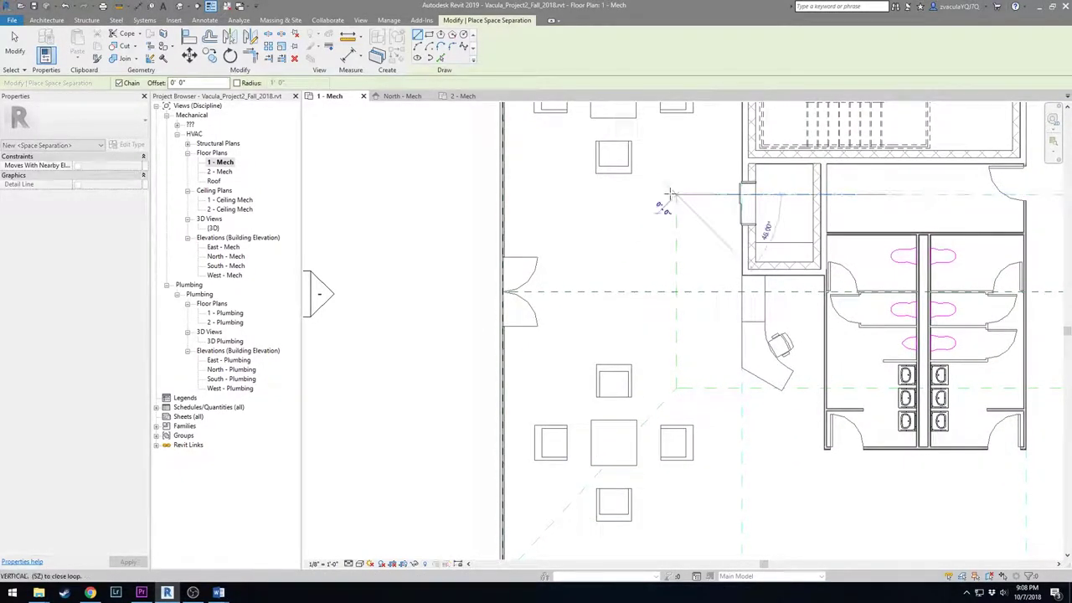
{"action": "middle_click_drag", "start_coordinate": [661, 214], "coordinate": [710, 410]}
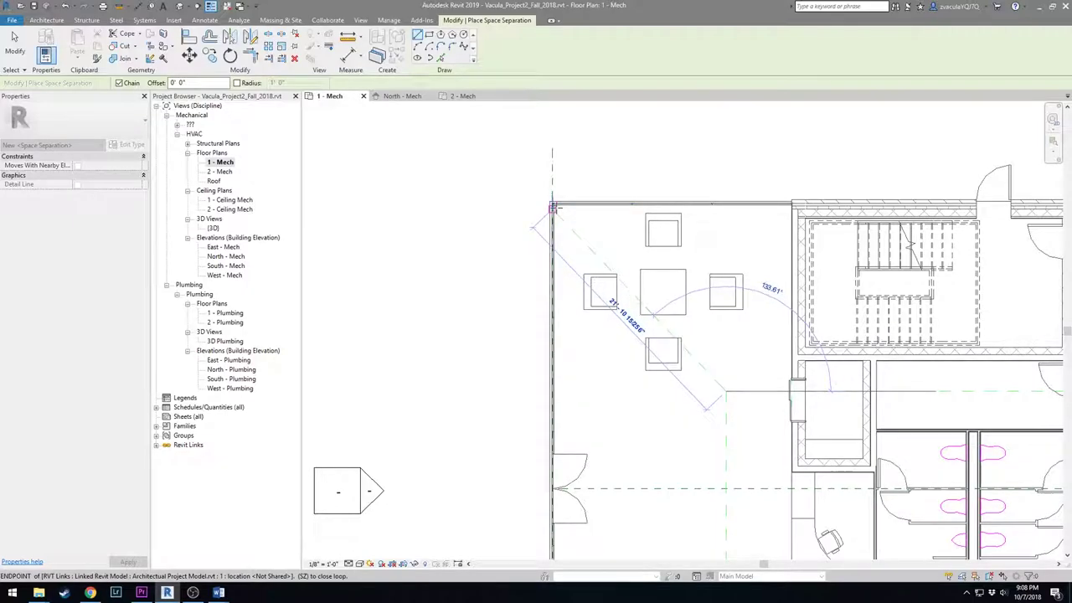
{"action": "scroll", "coordinate": [550, 206], "scroll_direction": "up", "scroll_amount": 2}
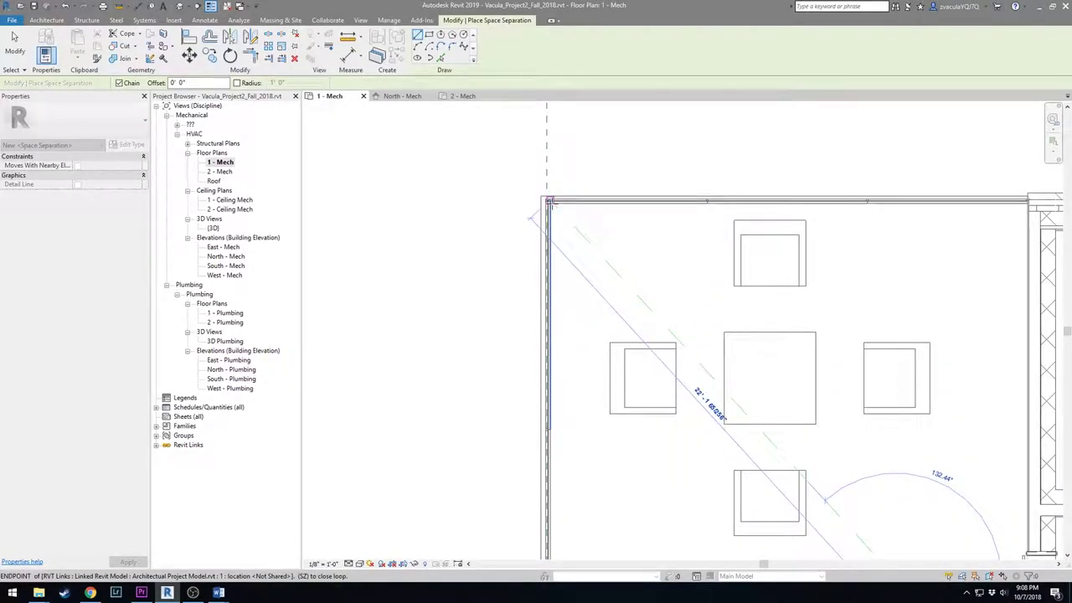
{"action": "scroll", "coordinate": [546, 202], "scroll_direction": "up", "scroll_amount": 4}
{"action": "scroll", "coordinate": [545, 201], "scroll_direction": "down", "scroll_amount": 6}
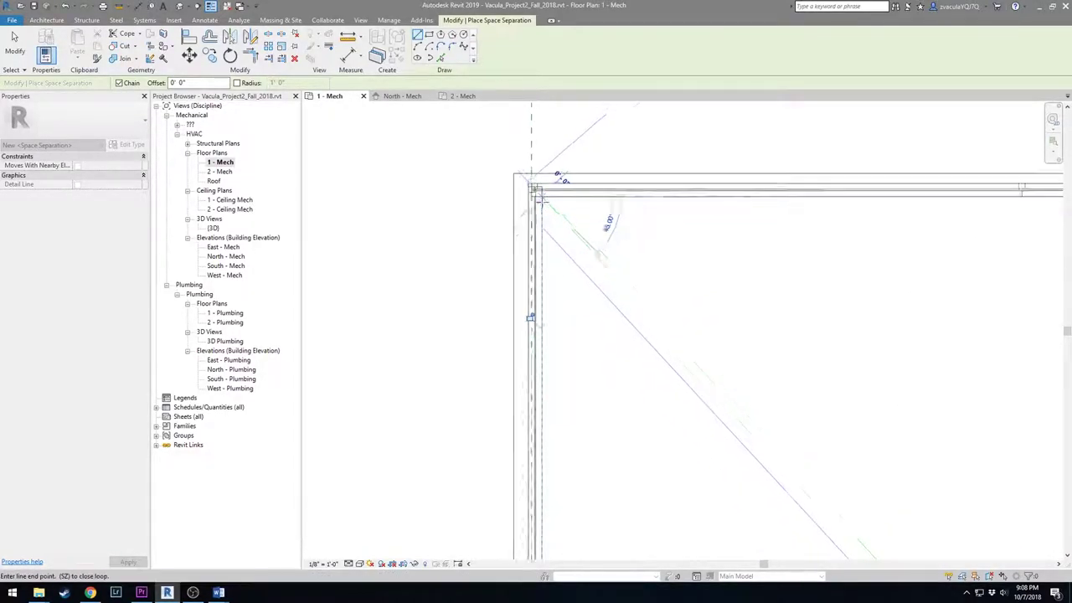
{"action": "key", "text": "Escape"}
{"action": "key", "text": "Escape"}
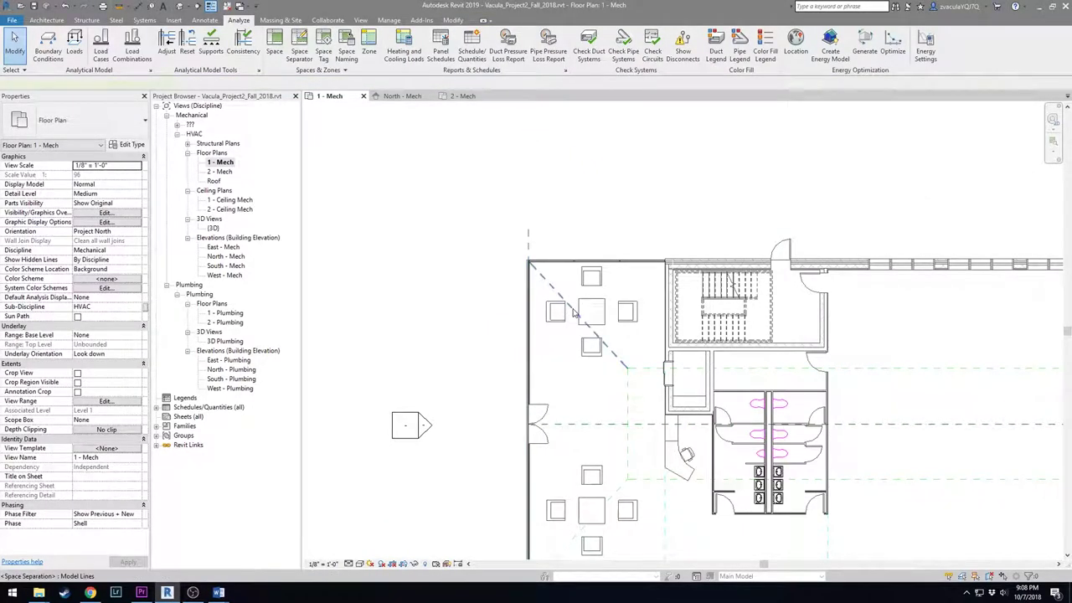
Step: Place tagged spaces in the east hall's upper, trapezoid, lower and corridor rooms
{"action": "left_click", "coordinate": [626, 386]}
{"action": "middle_click_drag", "start_coordinate": [634, 480], "coordinate": [647, 403]}
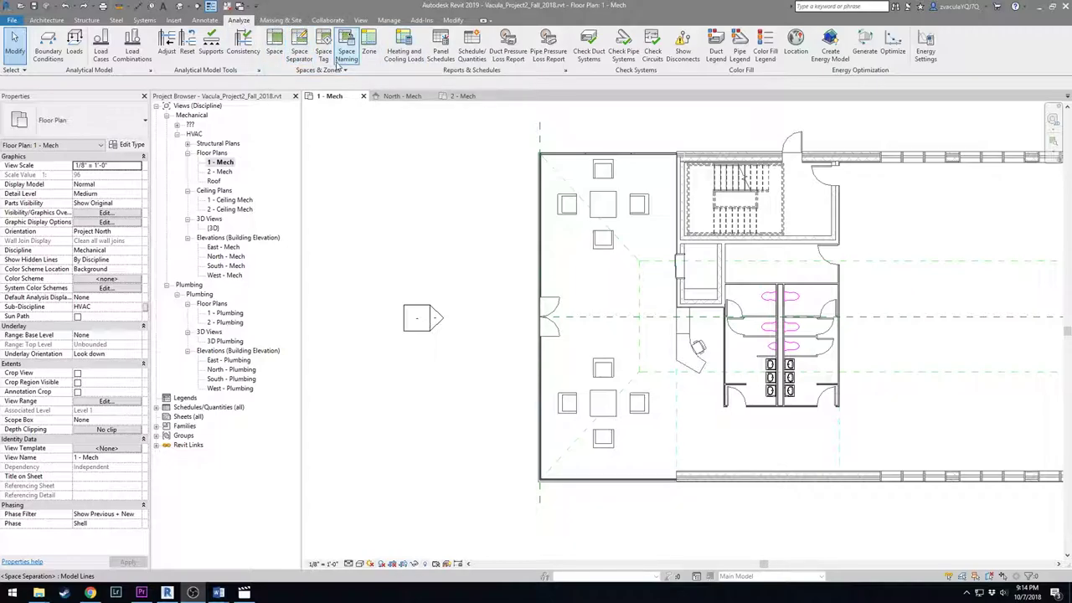
{"action": "left_click", "coordinate": [274, 46]}
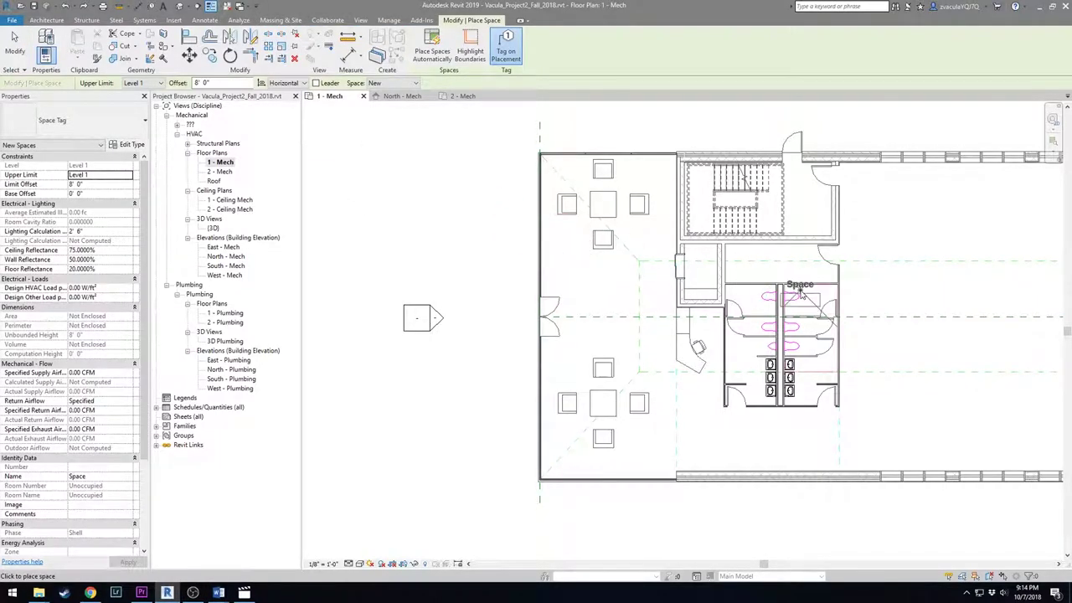
{"action": "middle_click_drag", "start_coordinate": [1027, 258], "coordinate": [592, 264]}
{"action": "scroll", "coordinate": [552, 213], "scroll_direction": "down", "scroll_amount": 3}
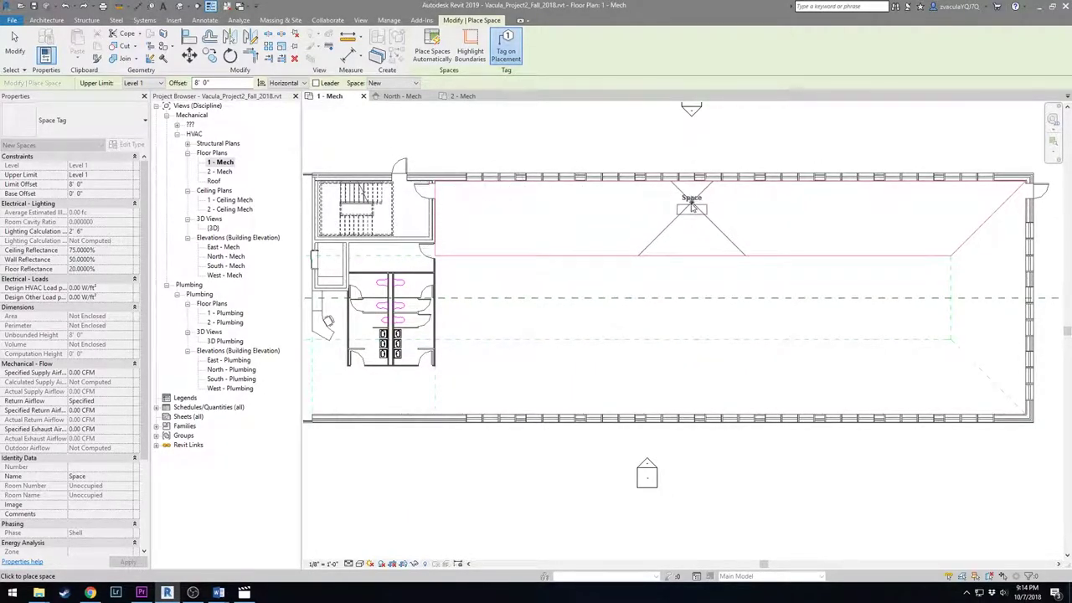
{"action": "left_click", "coordinate": [667, 216]}
{"action": "left_click", "coordinate": [991, 292]}
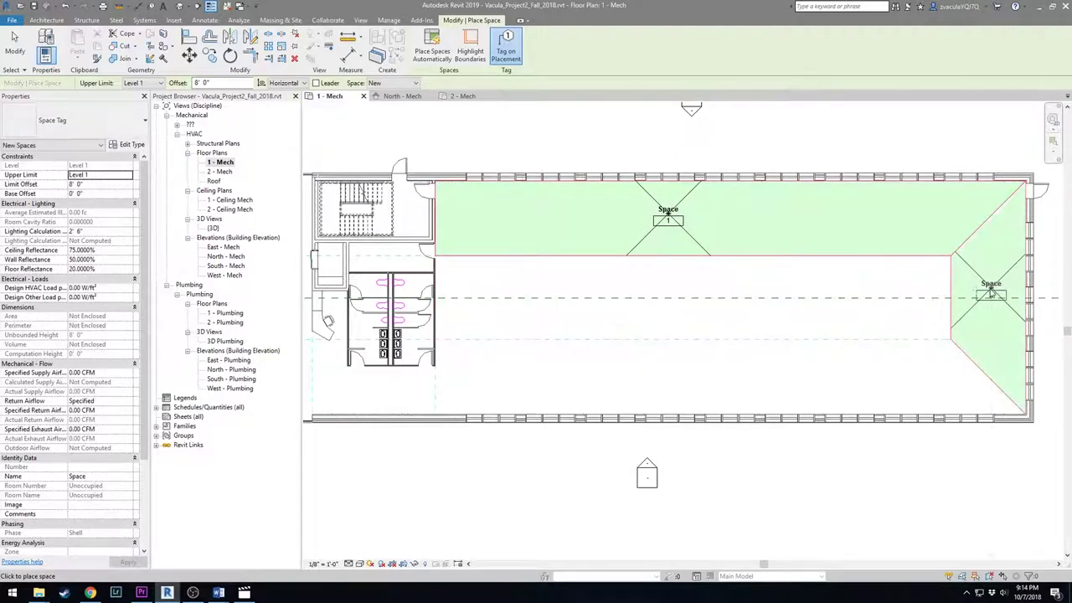
{"action": "left_click", "coordinate": [700, 373]}
{"action": "left_click", "coordinate": [697, 297]}
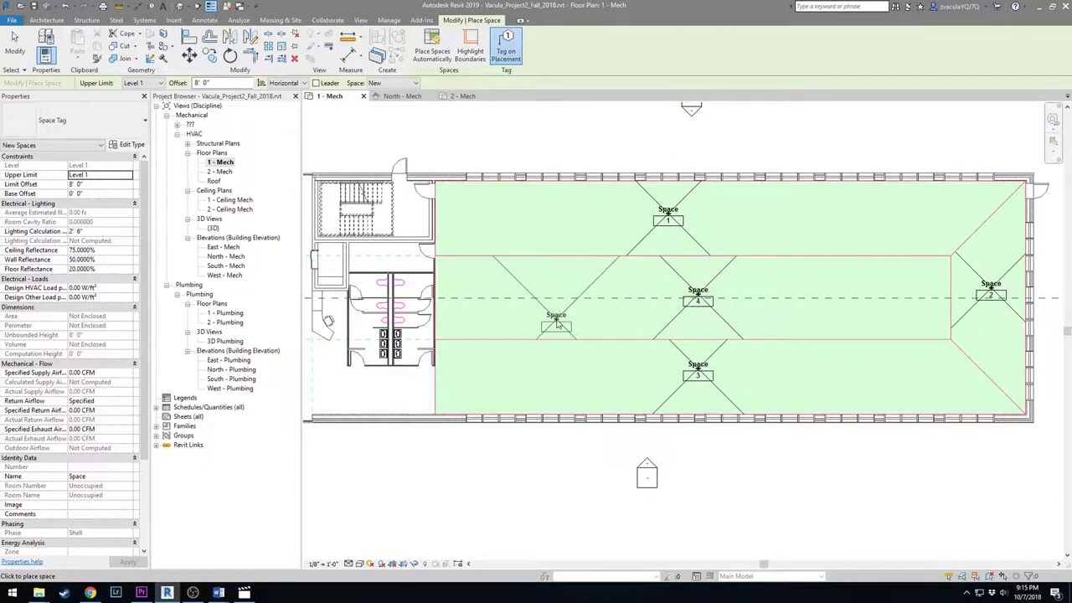
Step: Place spaces in the west wing's lower, left, top-left and corridor rooms
{"action": "middle_click_drag", "start_coordinate": [369, 387], "coordinate": [682, 377]}
{"action": "left_click", "coordinate": [680, 375]}
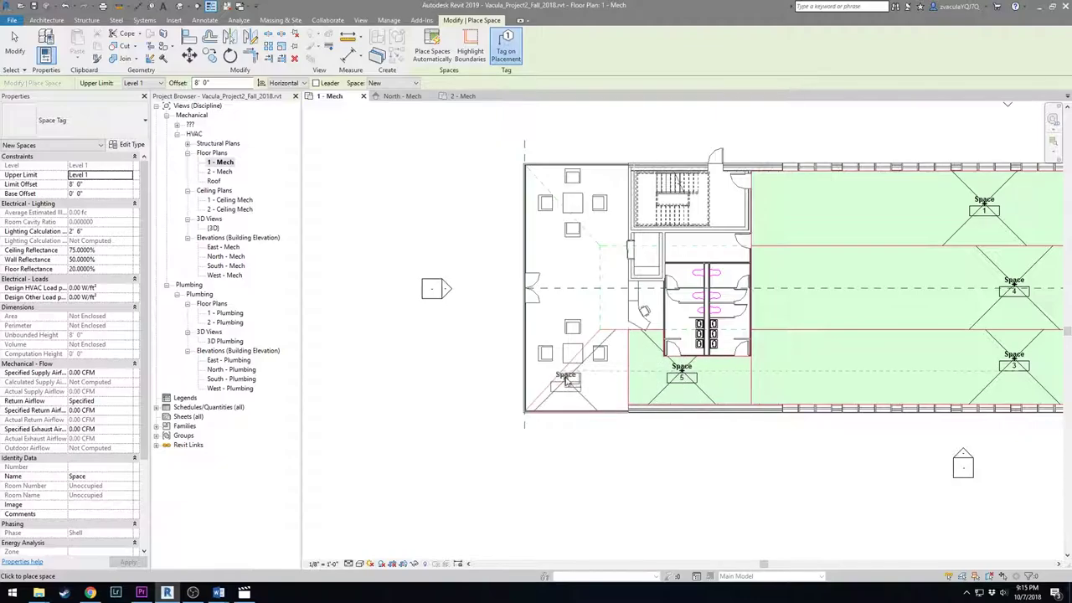
{"action": "left_click", "coordinate": [587, 381]}
{"action": "left_click", "coordinate": [556, 321]}
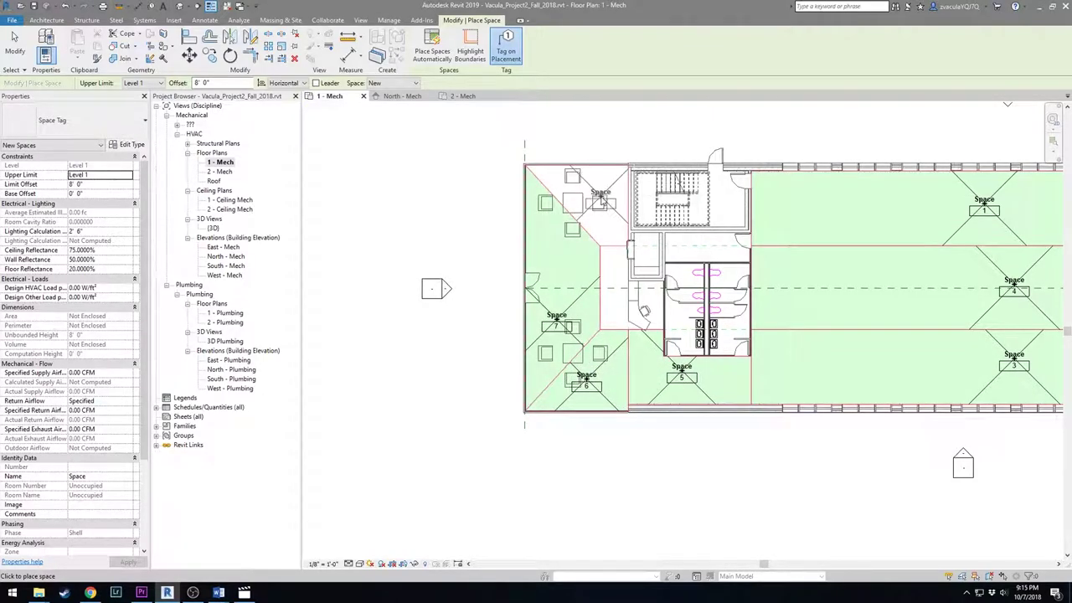
{"action": "left_click", "coordinate": [601, 199]}
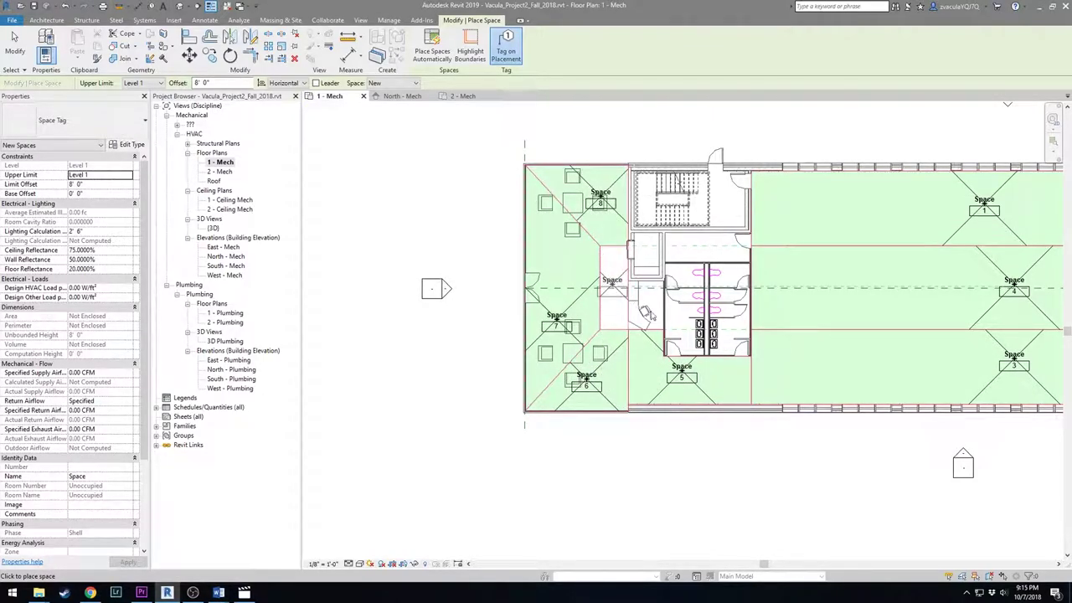
{"action": "left_click", "coordinate": [647, 312]}
{"action": "left_click", "coordinate": [647, 308]}
{"action": "scroll", "coordinate": [624, 301], "scroll_direction": "up", "scroll_amount": 2}
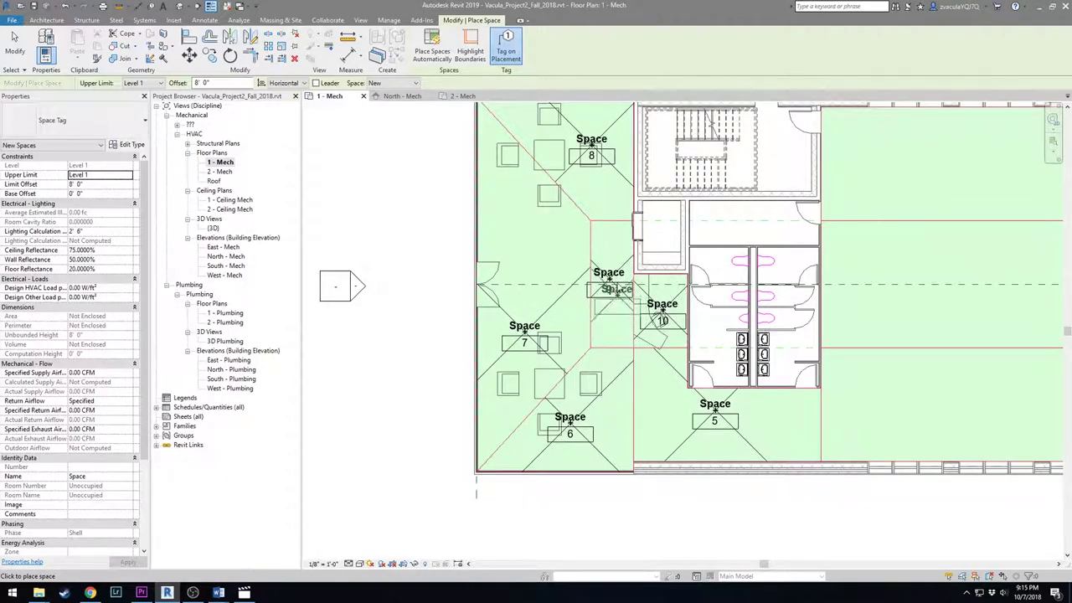
Step: Place spaces in the restrooms and remaining rooms, ending with Space 16
{"action": "left_click", "coordinate": [721, 303]}
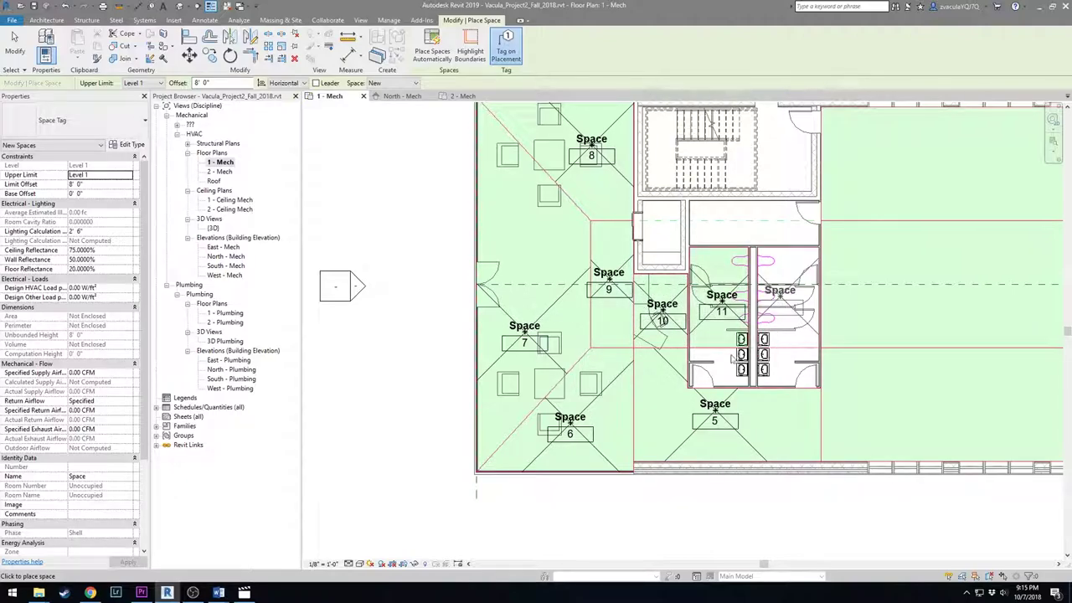
{"action": "left_click", "coordinate": [780, 299]}
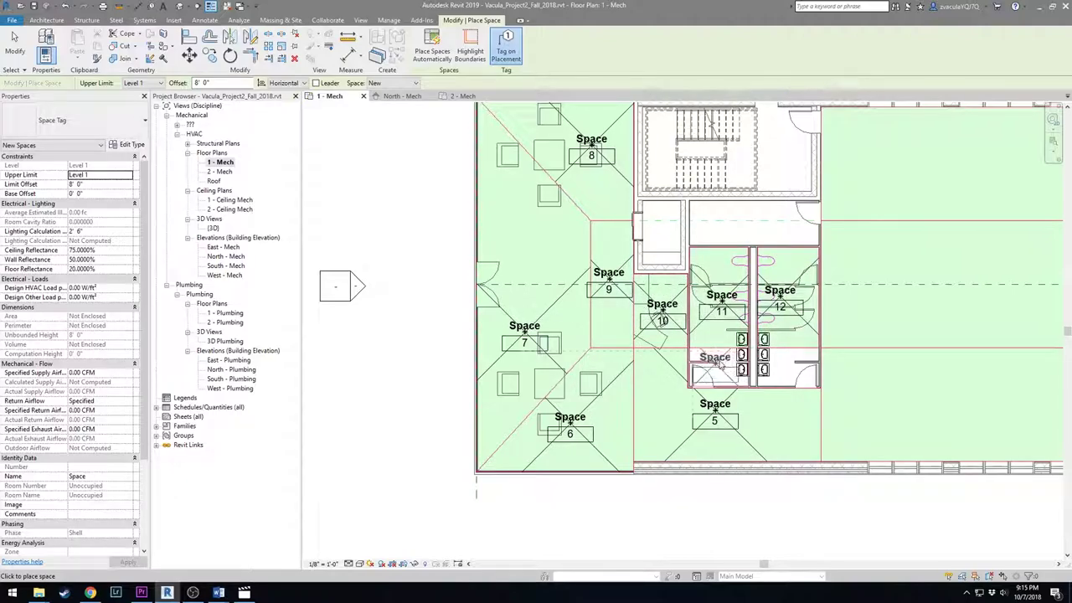
{"action": "left_click", "coordinate": [785, 369]}
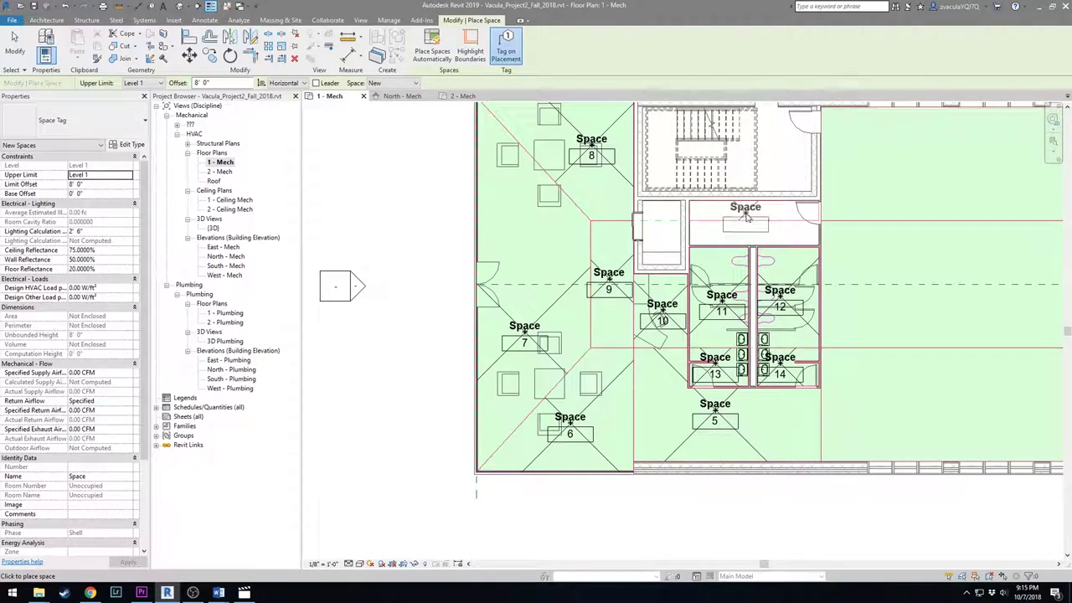
{"action": "left_click", "coordinate": [765, 232]}
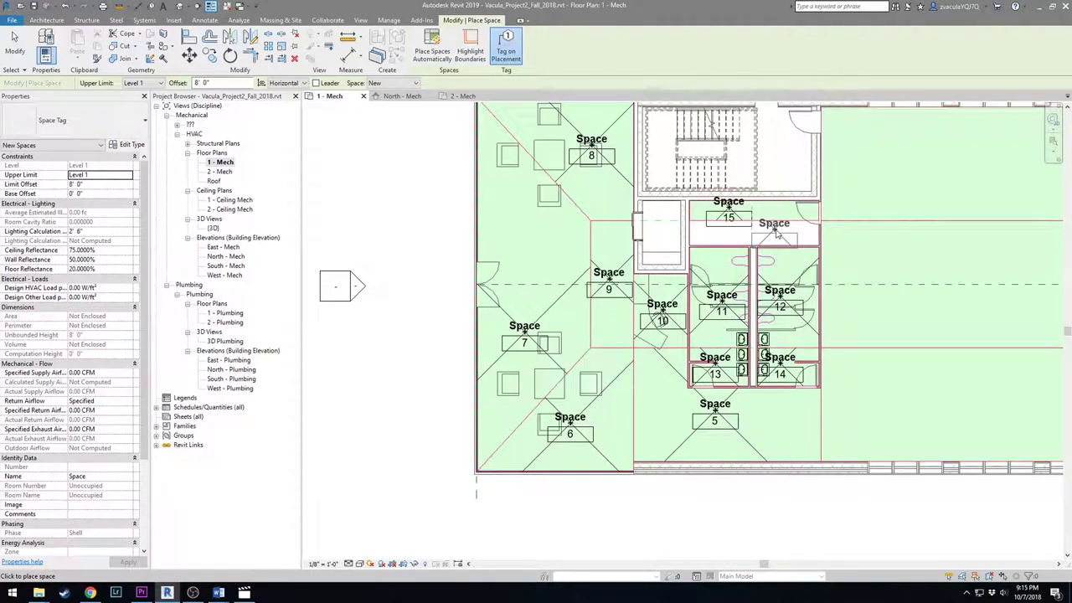
{"action": "left_click", "coordinate": [777, 235]}
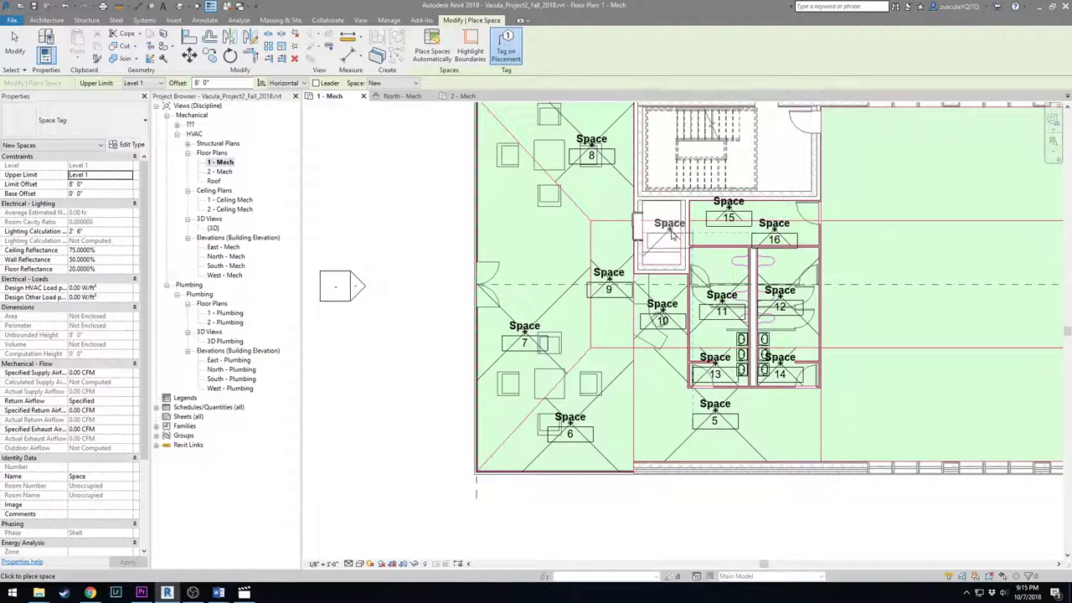
{"action": "key", "text": "Escape"}
{"action": "key", "text": "Escape"}
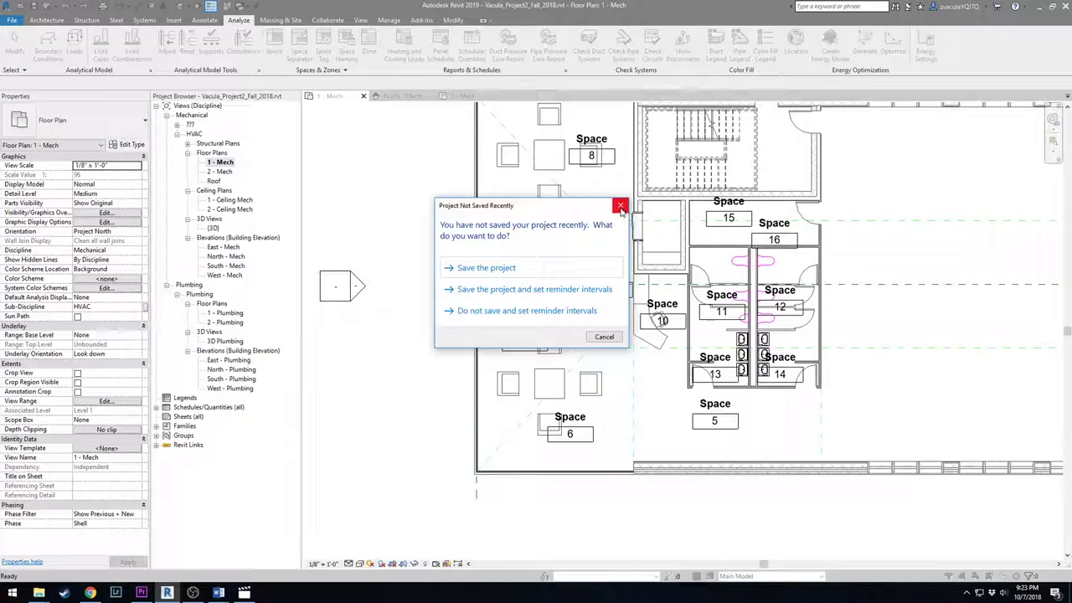
Step: Create HVAC Zone 2 with the east trapezoid Space 2 (476.80 SF)
{"action": "left_click", "coordinate": [620, 207]}
{"action": "middle_click_drag", "start_coordinate": [1039, 260], "coordinate": [599, 289]}
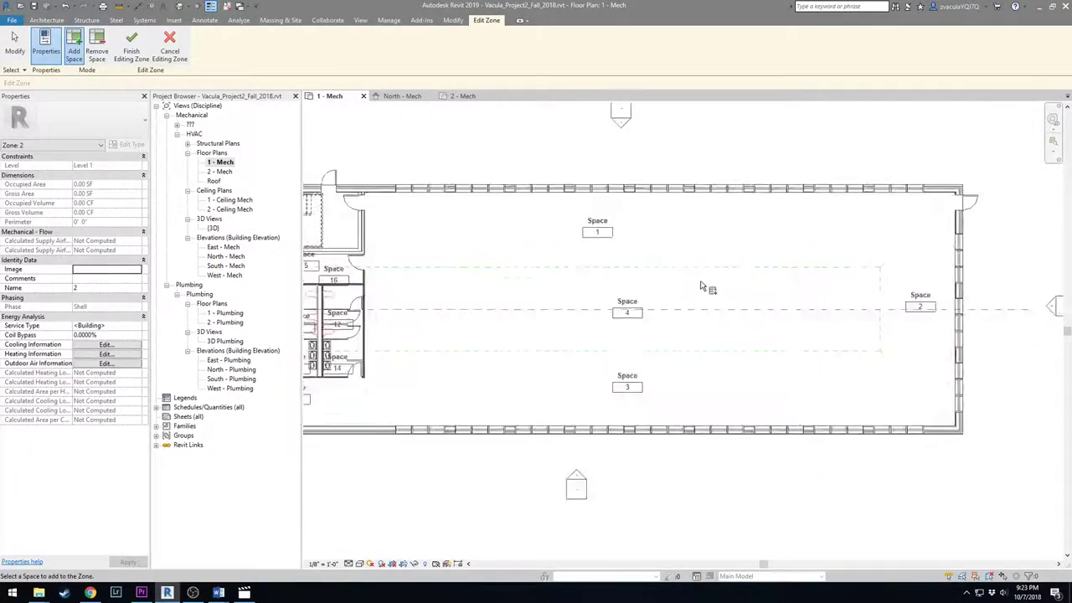
{"action": "scroll", "coordinate": [702, 286], "scroll_direction": "down", "scroll_amount": 1}
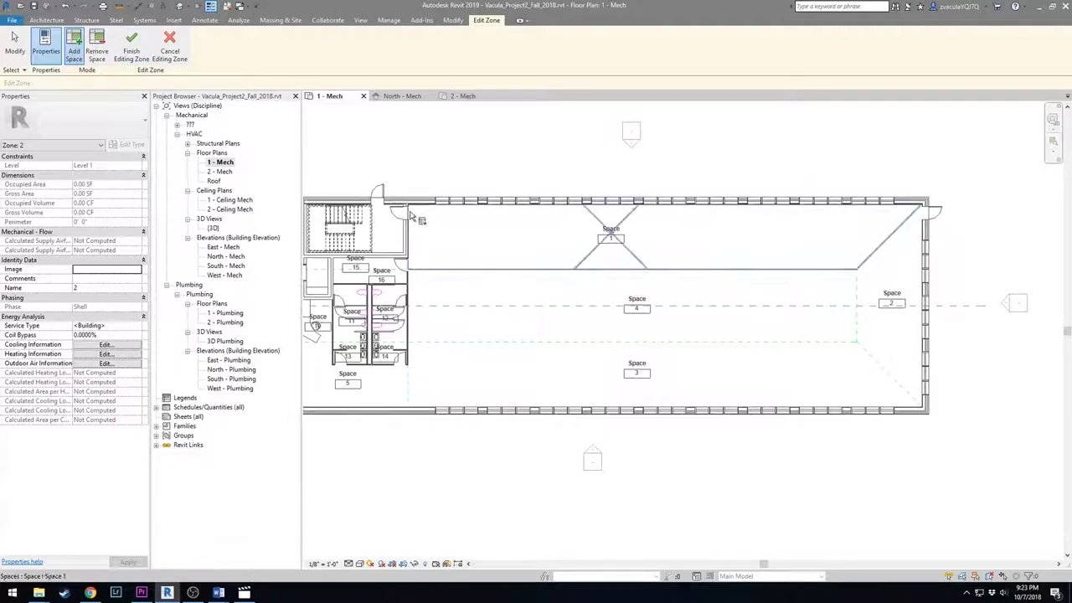
{"action": "left_click", "coordinate": [909, 289]}
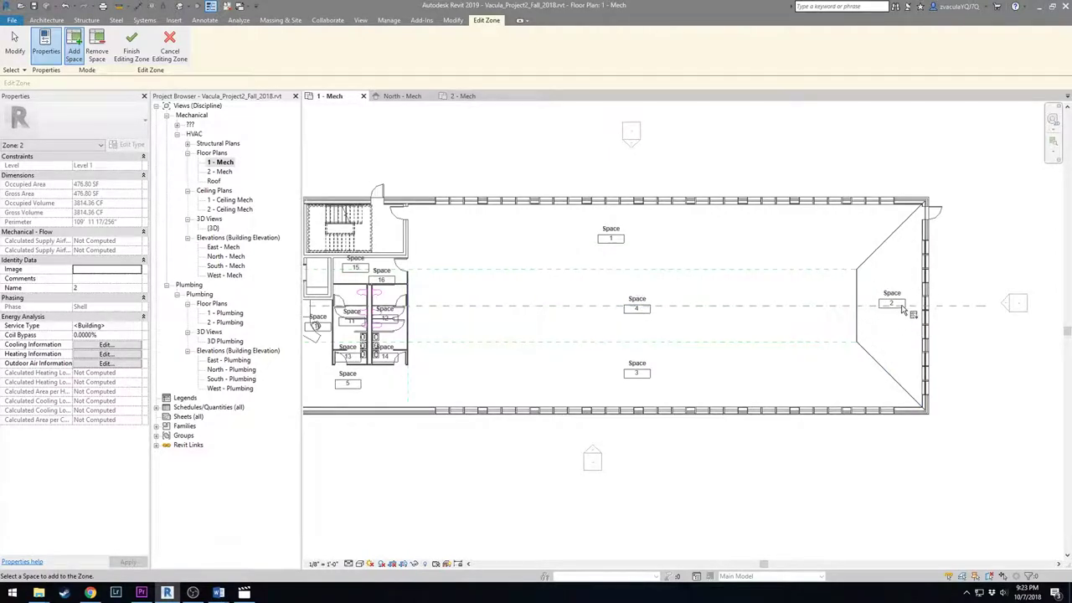
{"action": "left_click", "coordinate": [132, 48]}
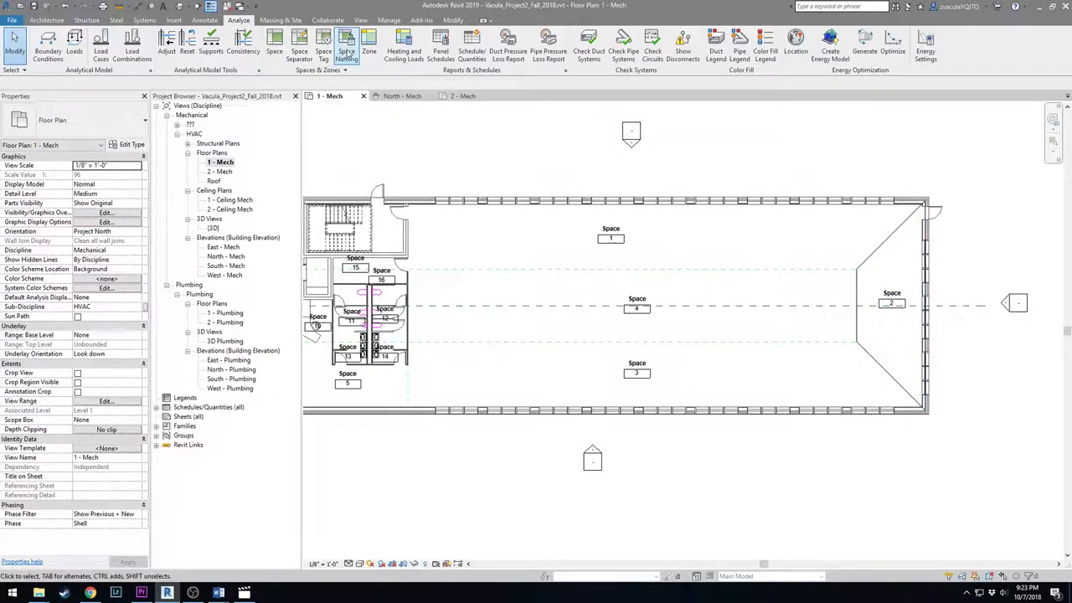
Step: Create HVAC Zone 3 containing Spaces 3 and 5 along the south side
{"action": "left_click", "coordinate": [364, 55]}
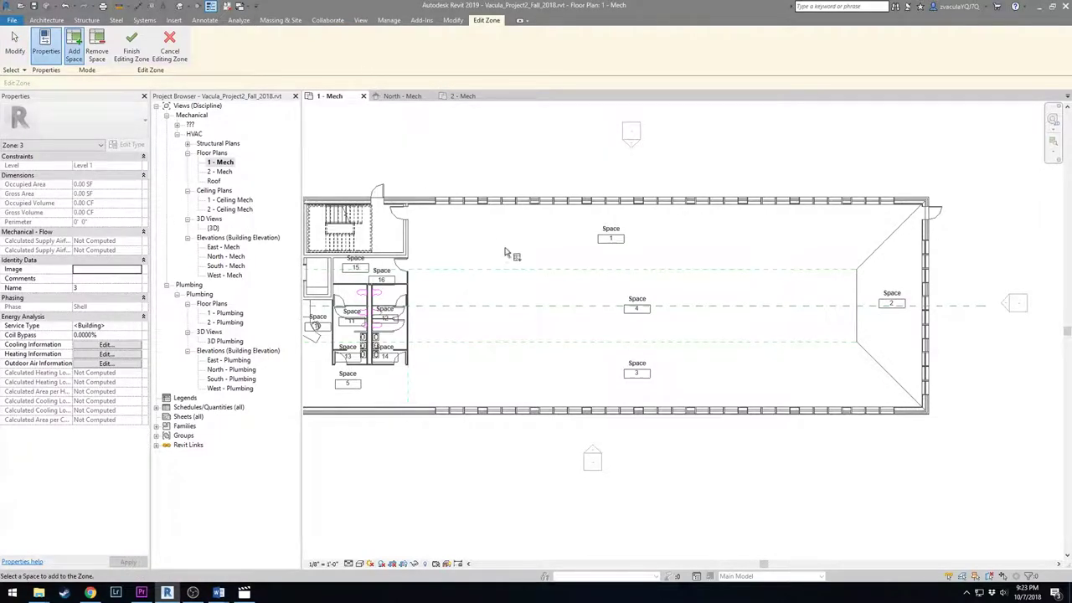
{"action": "middle_click_drag", "start_coordinate": [505, 252], "coordinate": [704, 232]}
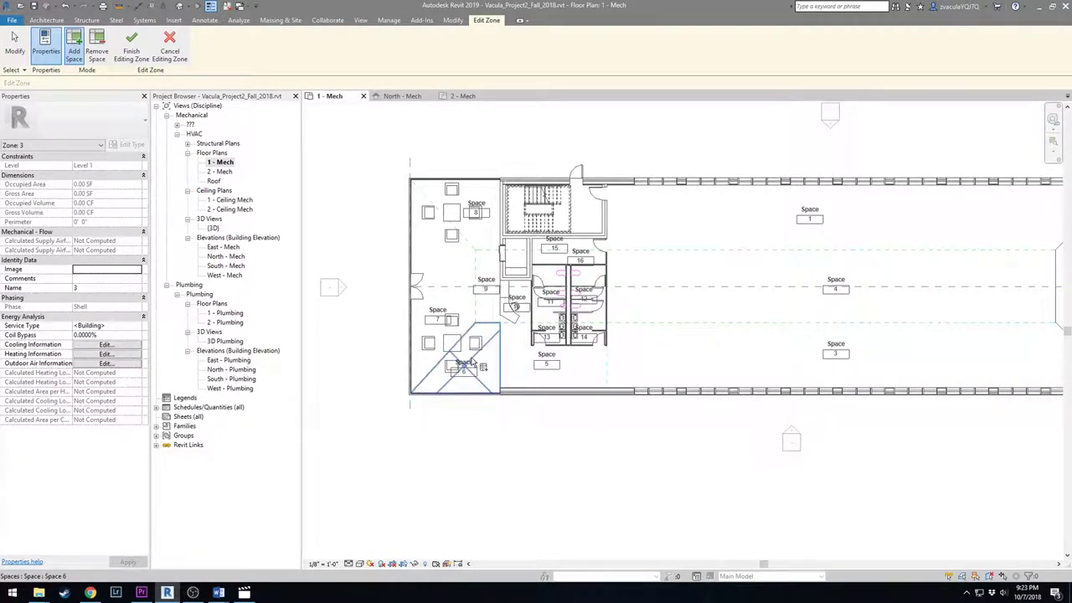
{"action": "middle_click_drag", "start_coordinate": [761, 355], "coordinate": [679, 351]}
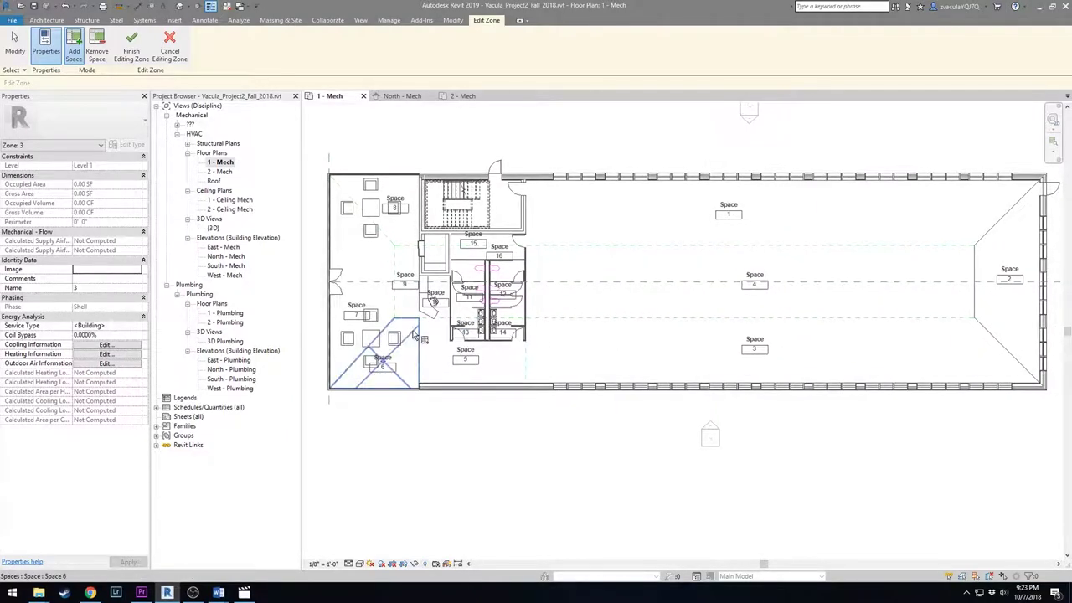
{"action": "left_click", "coordinate": [790, 374]}
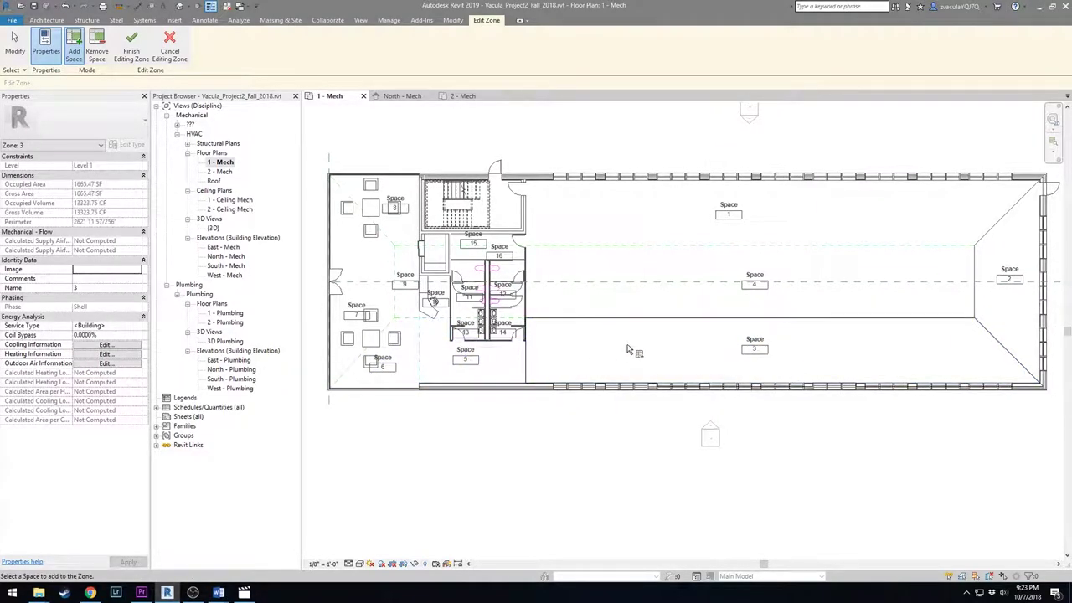
{"action": "left_click", "coordinate": [493, 375]}
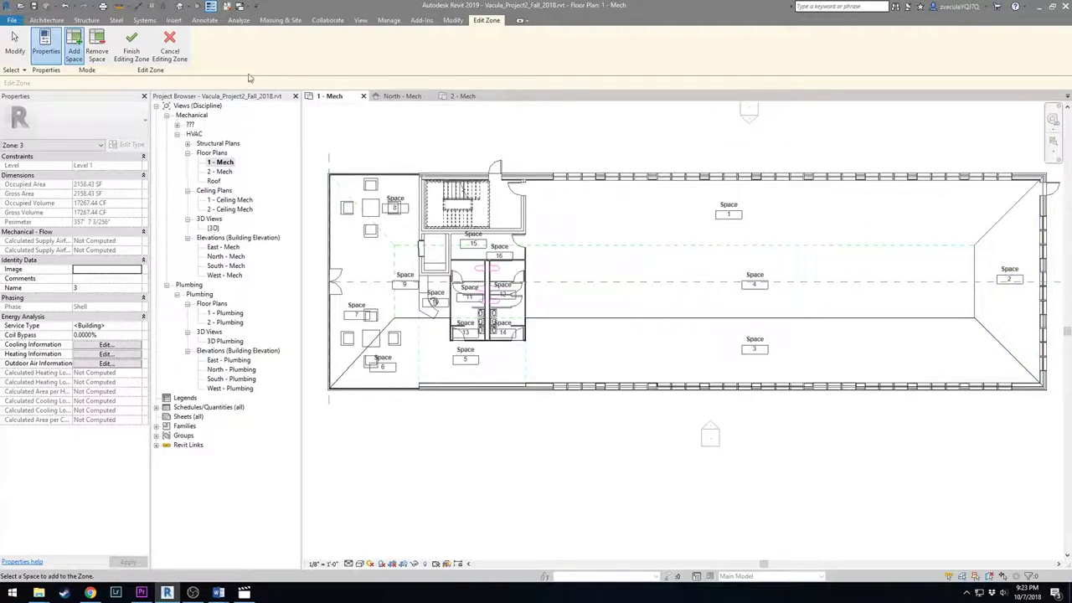
{"action": "left_click", "coordinate": [132, 48]}
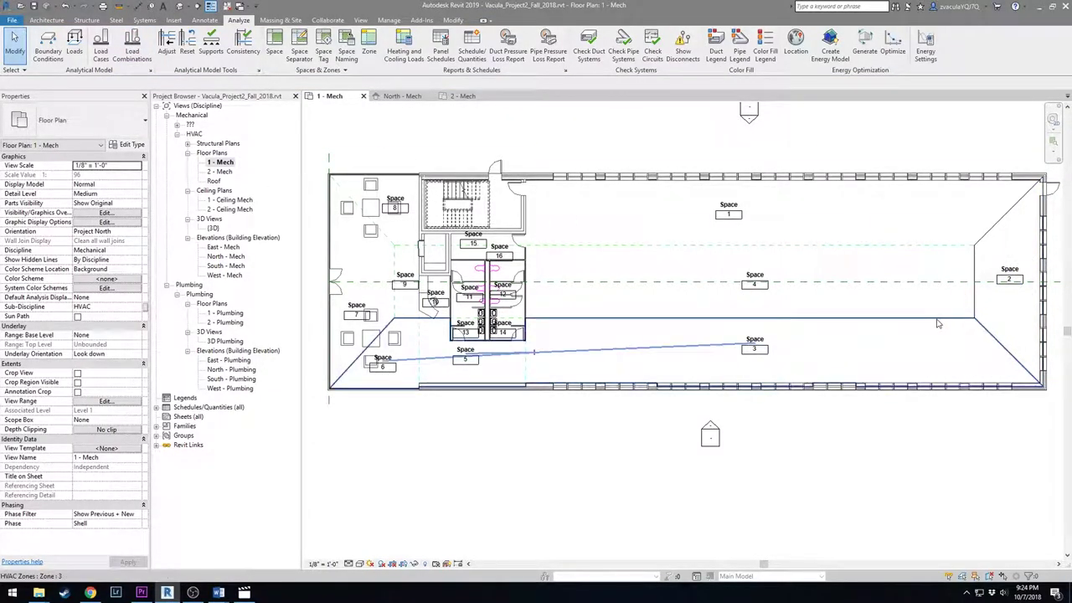
Step: Select Zone 3 to check its 2158.43 SF extent, then deselect it
{"action": "left_click", "coordinate": [533, 353]}
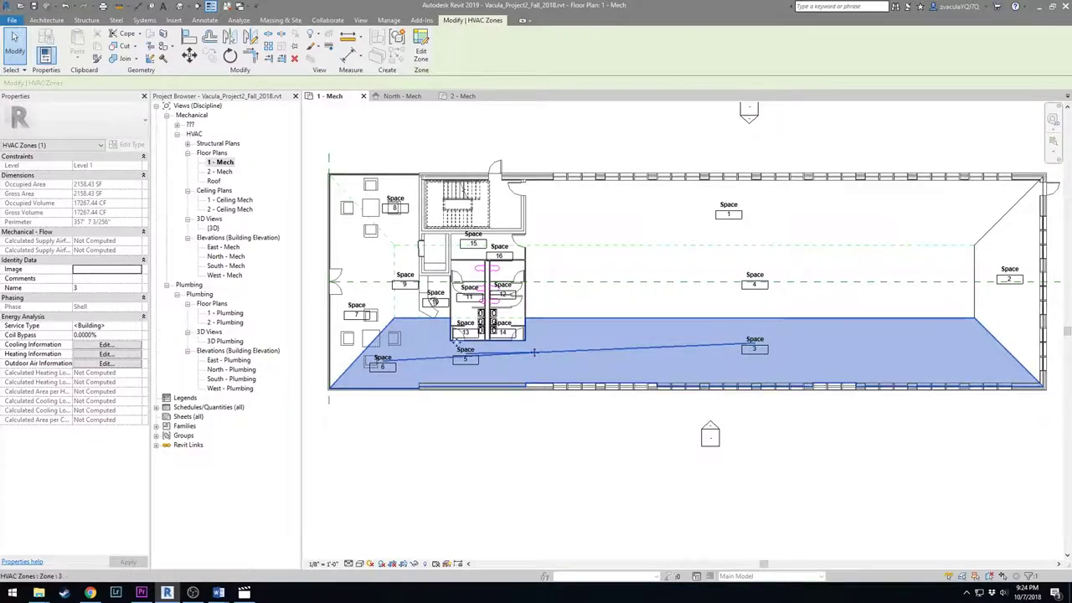
{"action": "scroll", "coordinate": [536, 352], "scroll_direction": "up", "scroll_amount": 5}
{"action": "scroll", "coordinate": [592, 344], "scroll_direction": "down", "scroll_amount": 4}
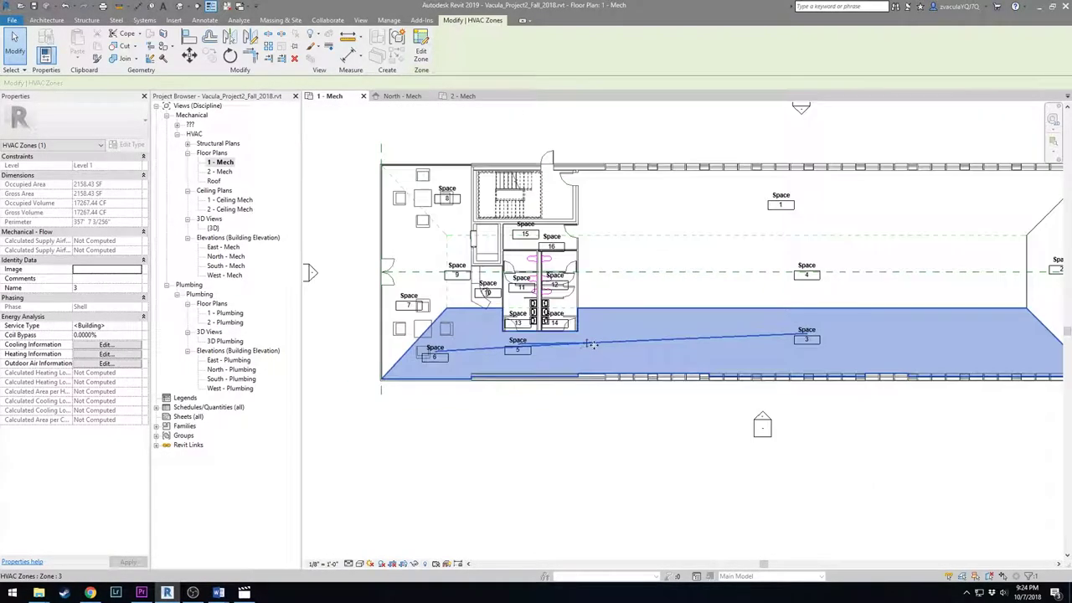
{"action": "left_click", "coordinate": [620, 416]}
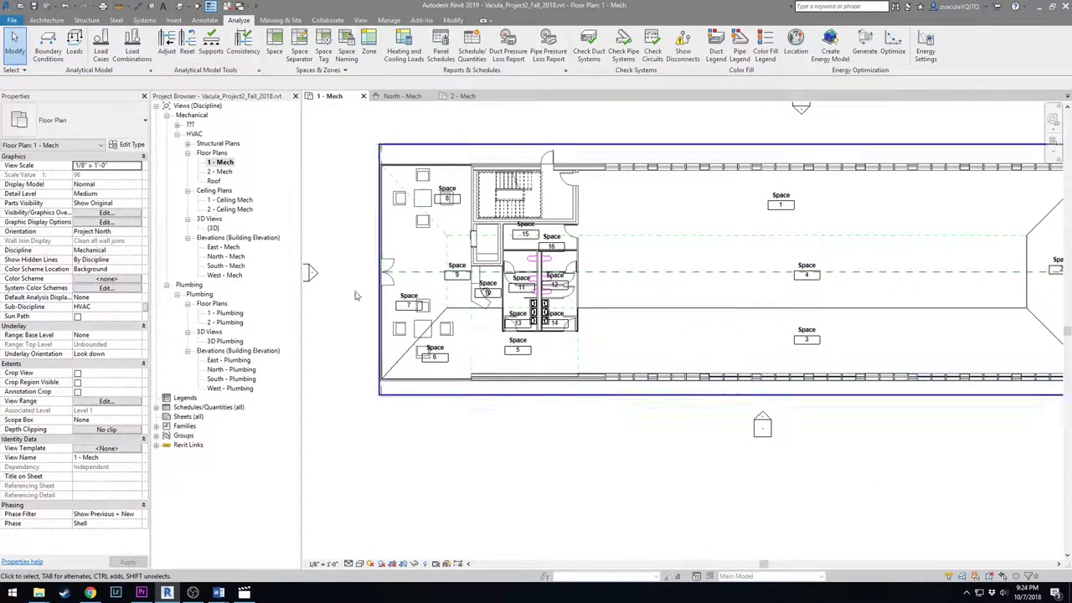
Step: Create Zone 4 with Space 7, then Zone 5
{"action": "left_click", "coordinate": [369, 43]}
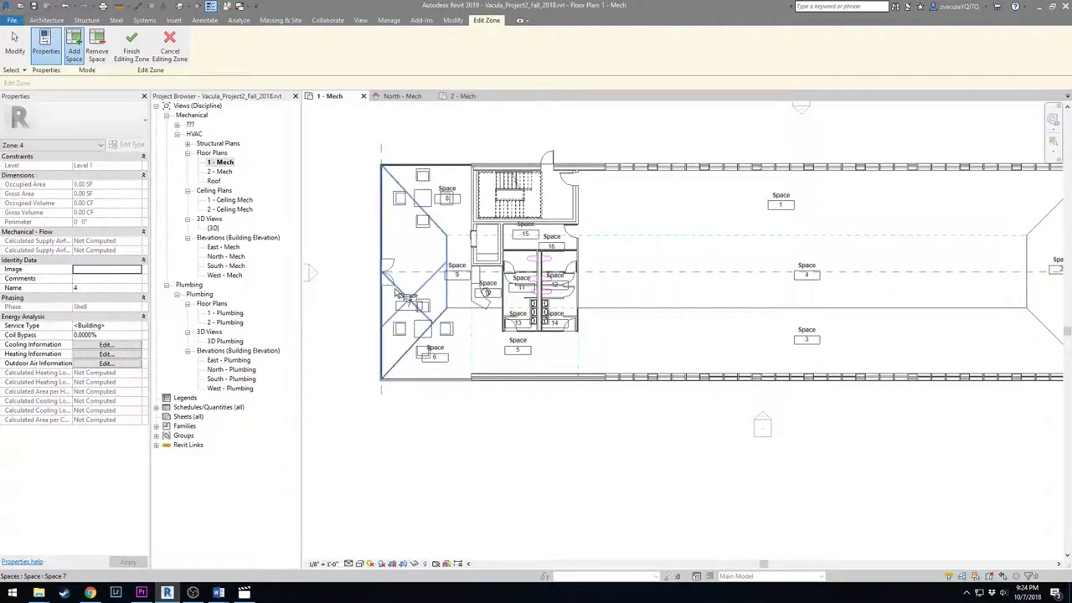
{"action": "left_click", "coordinate": [397, 291]}
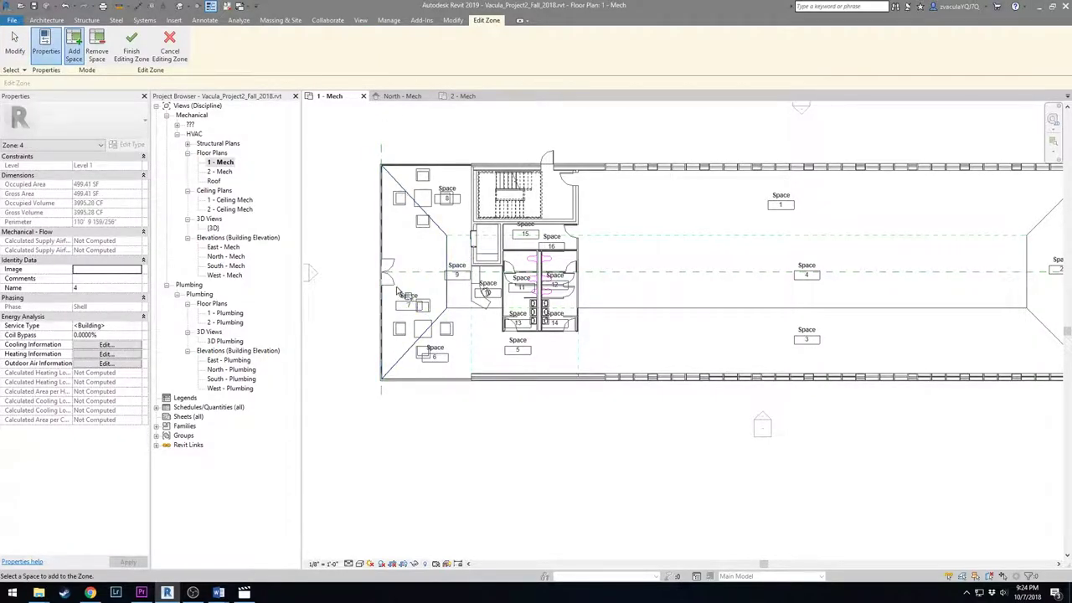
{"action": "left_click", "coordinate": [131, 46]}
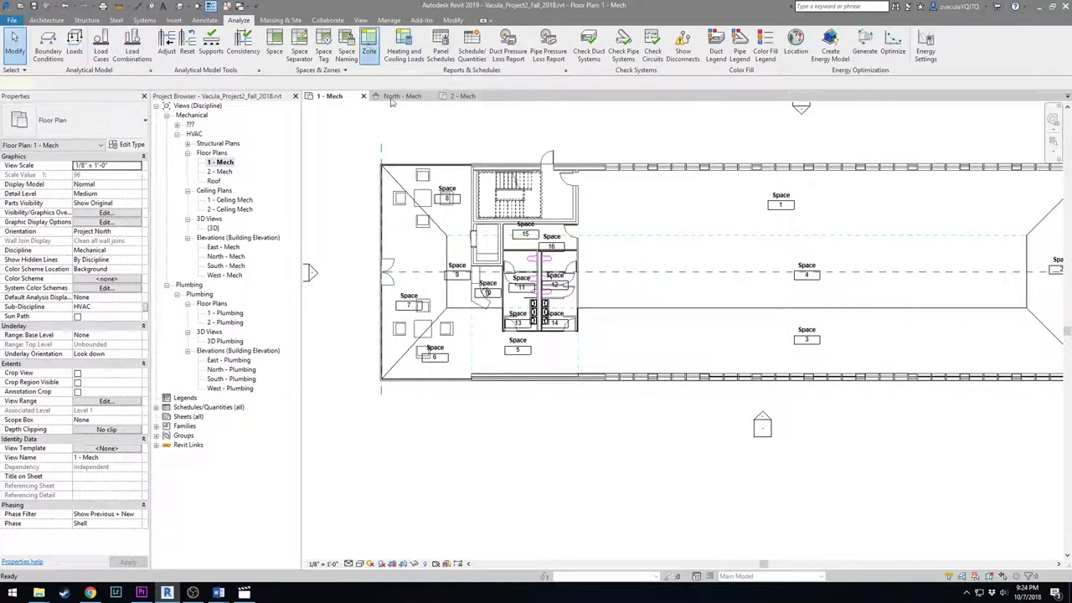
{"action": "left_click", "coordinate": [369, 43]}
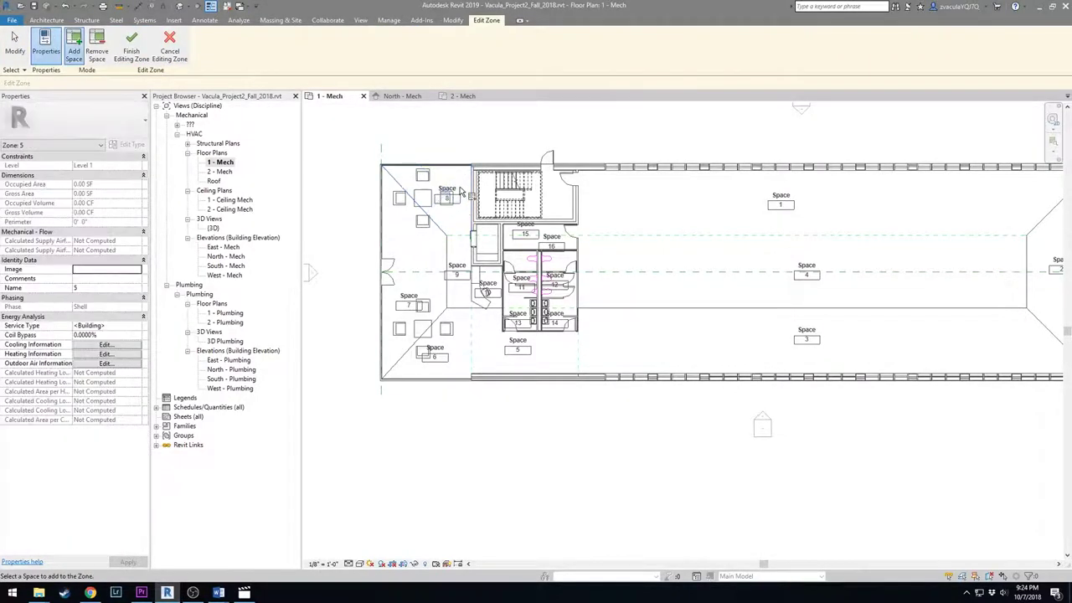
{"action": "left_click", "coordinate": [131, 45]}
Step: Create Zone 6 with Space 10, then finish Zone 7
{"action": "left_click", "coordinate": [377, 46]}
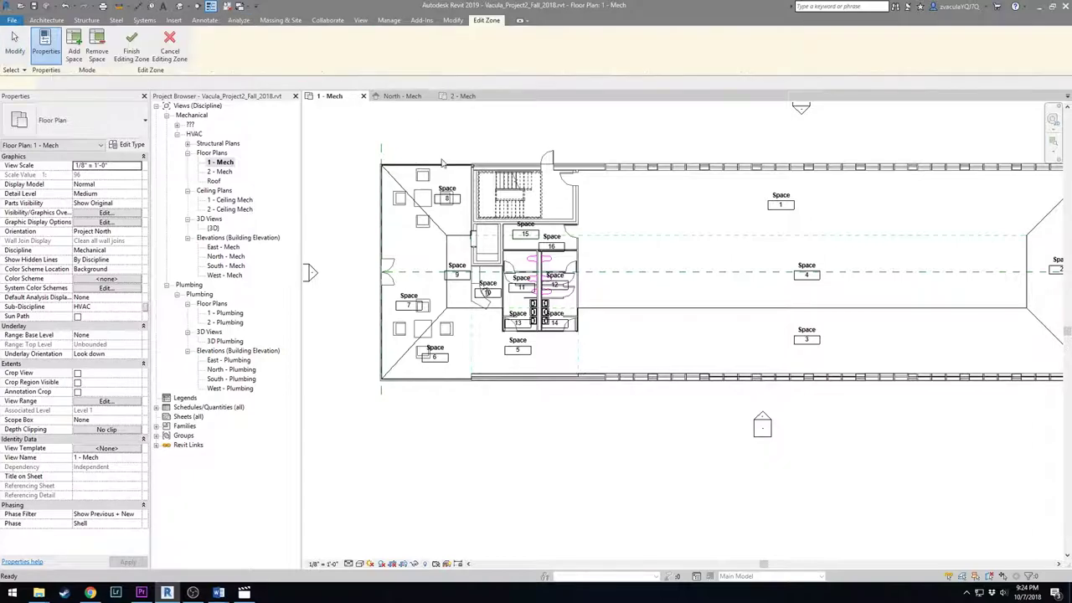
{"action": "left_click", "coordinate": [493, 285]}
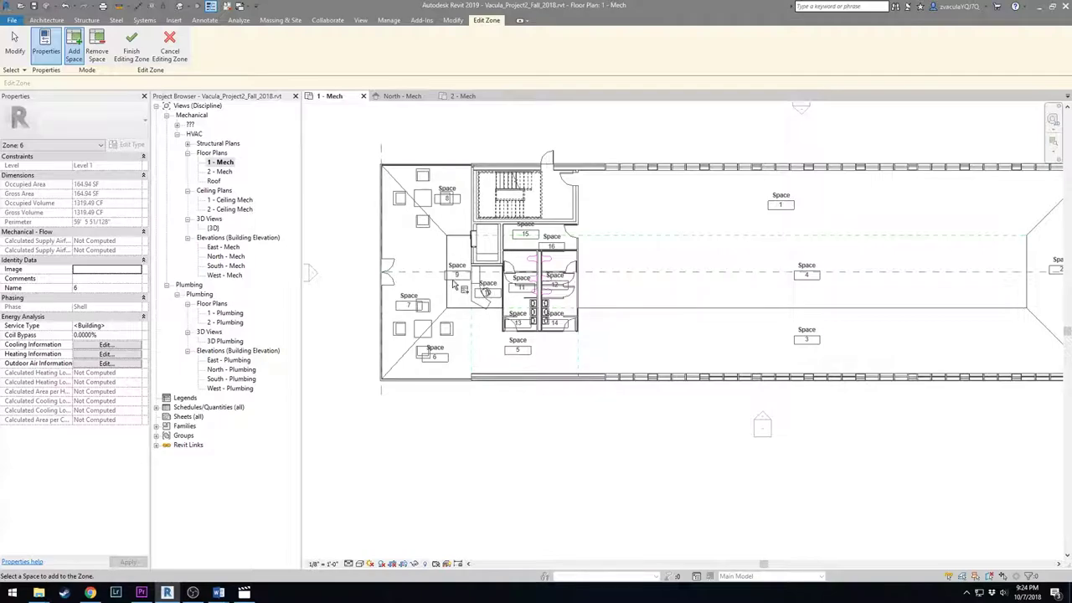
{"action": "left_click", "coordinate": [131, 46]}
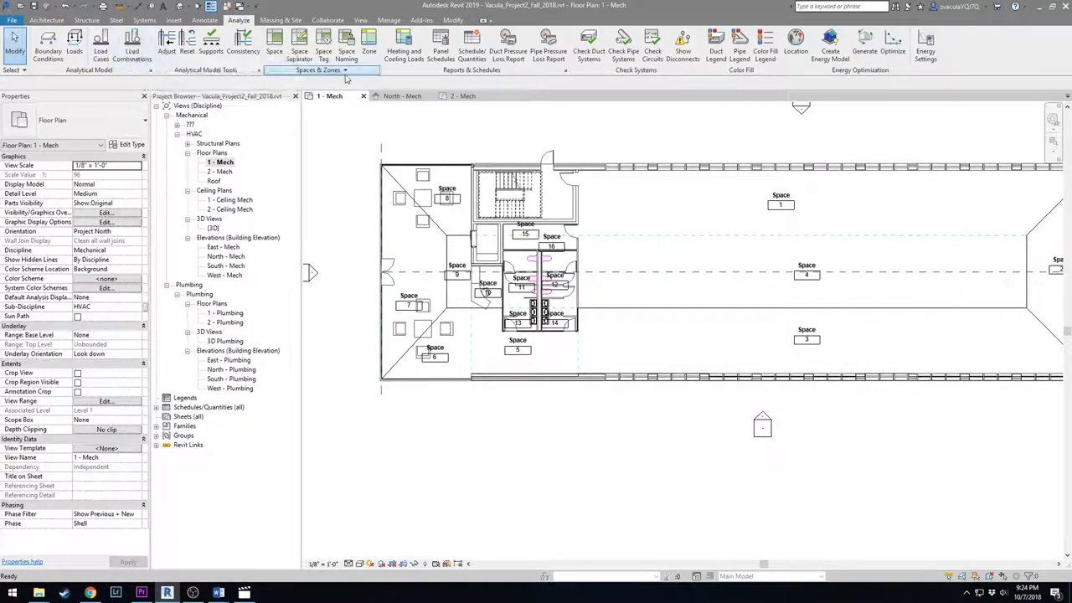
{"action": "left_click", "coordinate": [368, 46]}
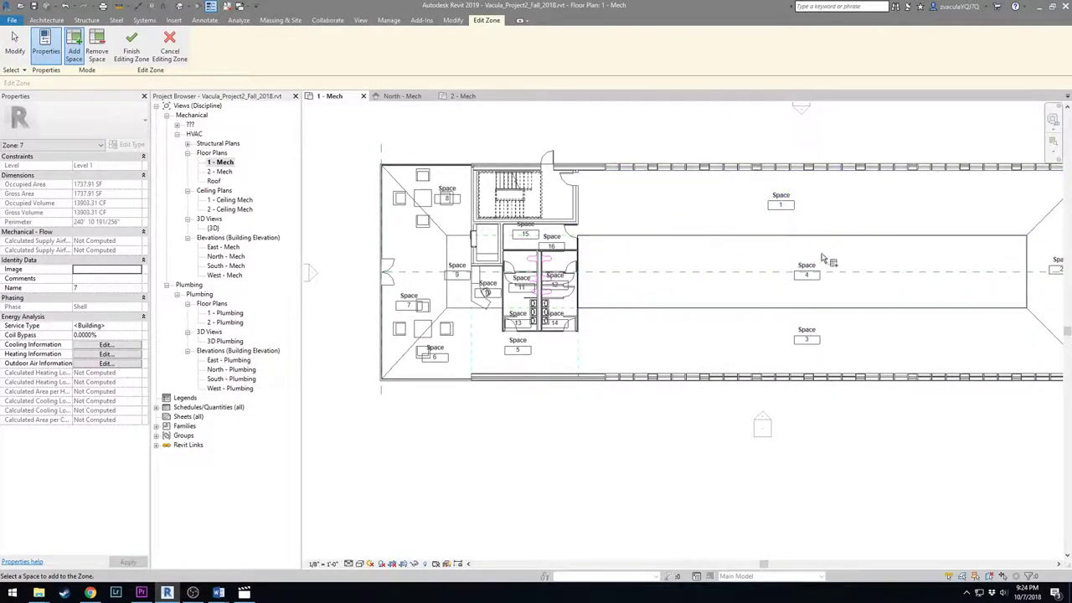
{"action": "left_click", "coordinate": [131, 46]}
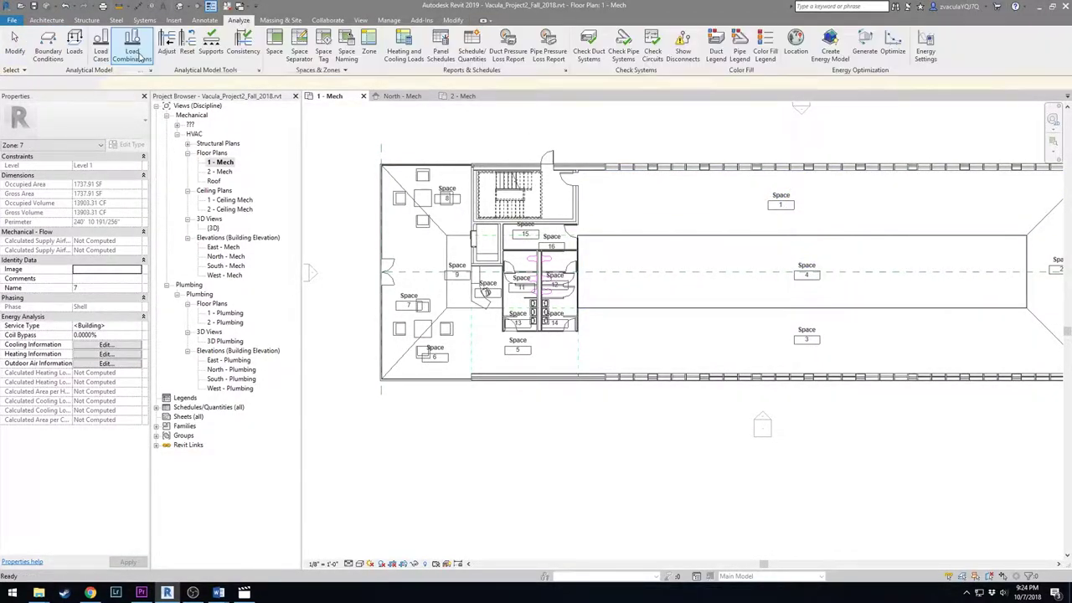
Step: Create Zone 8 with Space 1 at the plan's east end
{"action": "left_click", "coordinate": [369, 43]}
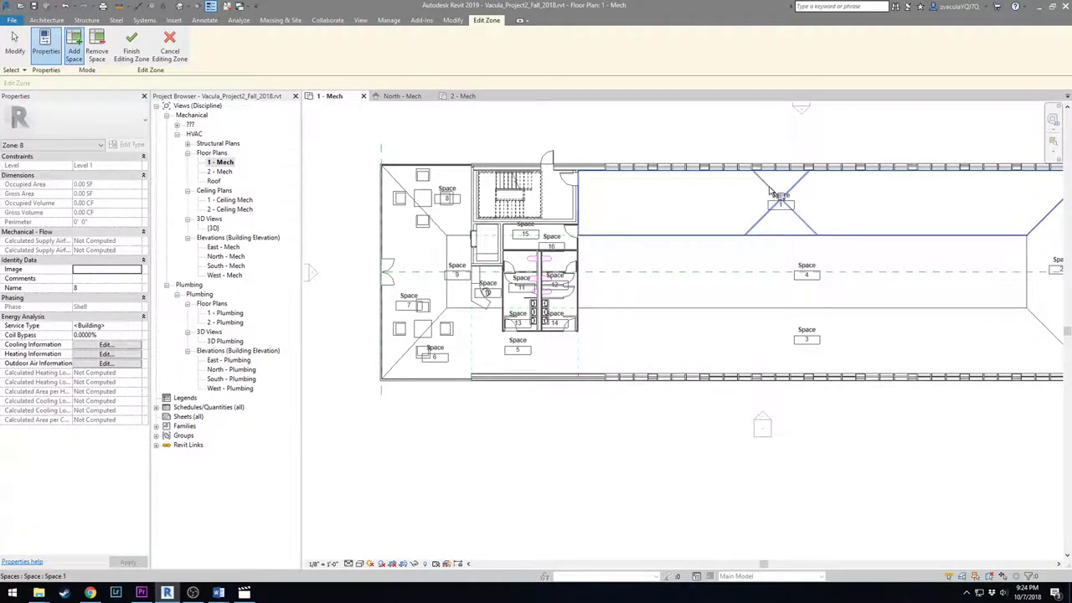
{"action": "middle_click_drag", "start_coordinate": [764, 136], "coordinate": [643, 138]}
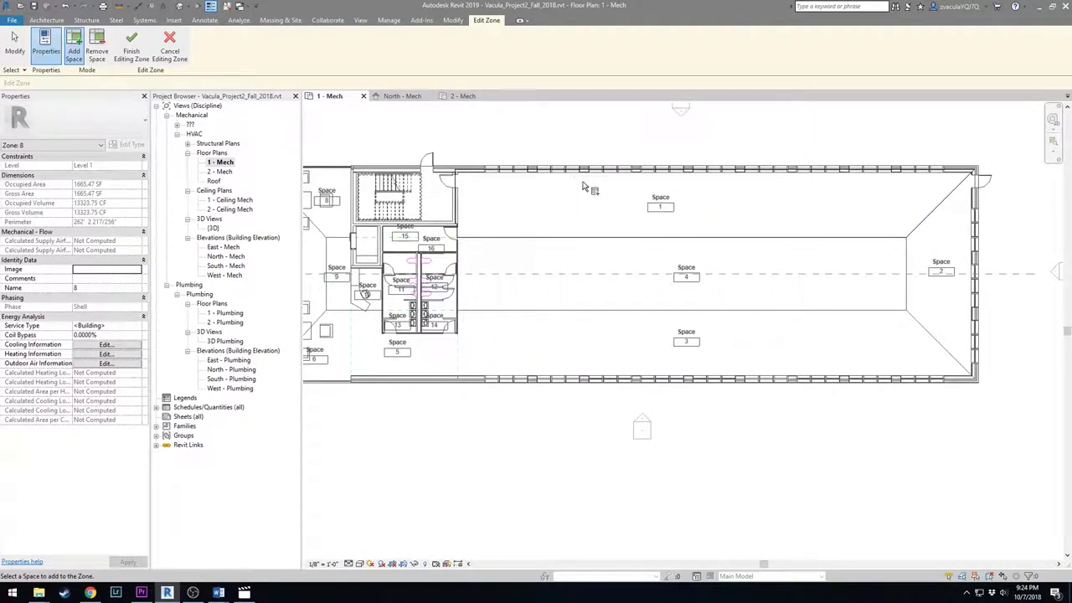
{"action": "left_click", "coordinate": [131, 46]}
{"action": "scroll", "coordinate": [547, 207], "scroll_direction": "down", "scroll_amount": 3}
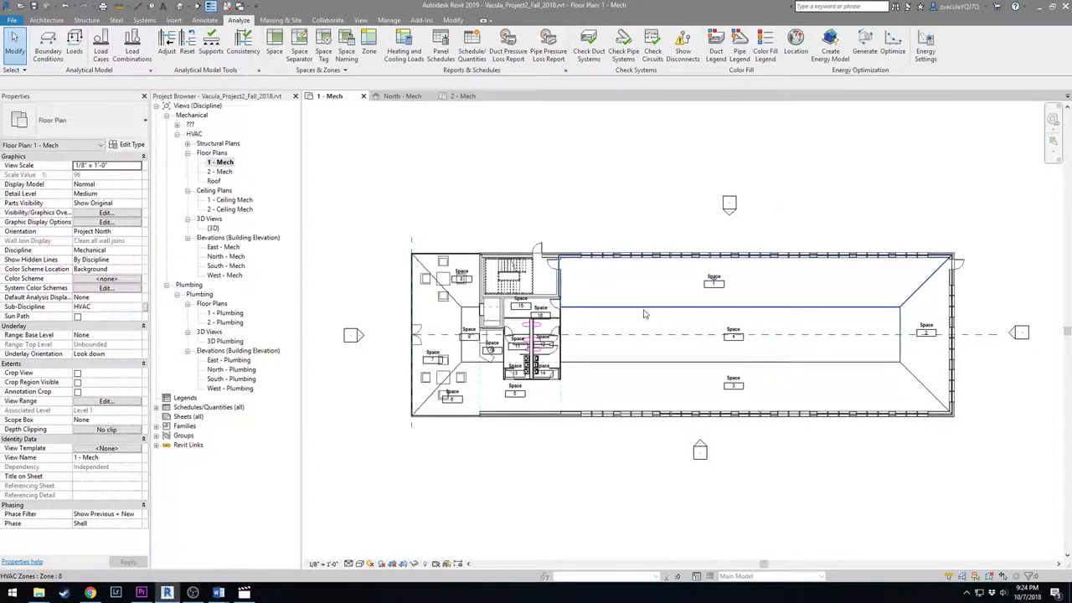
{"action": "scroll", "coordinate": [645, 314], "scroll_direction": "up", "scroll_amount": 2}
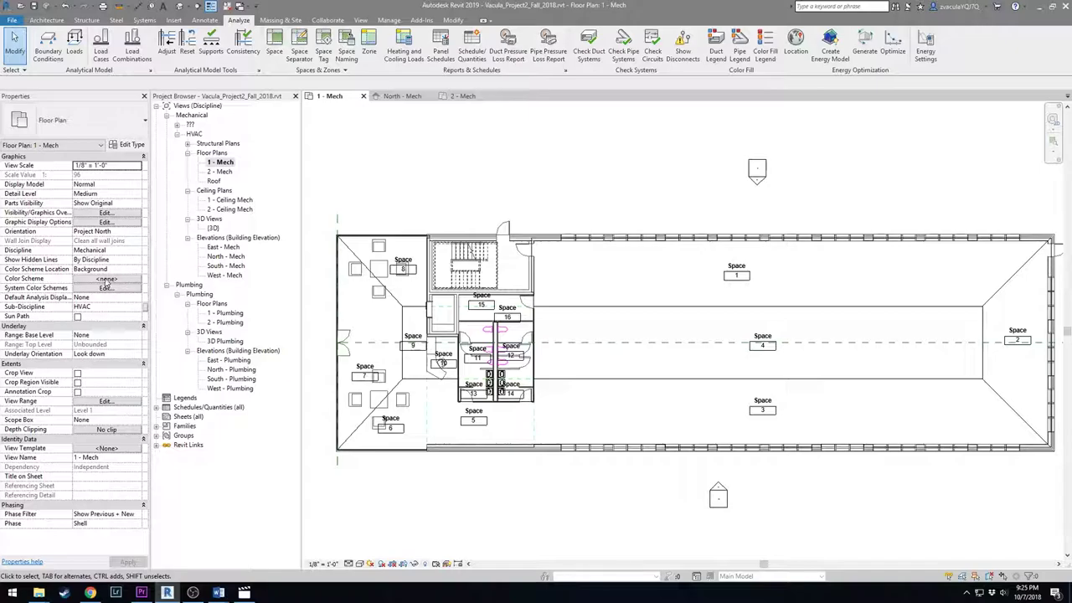
Step: Apply color scheme Schema 1 with category HVAC Zones to the 1 - Mech view
{"action": "left_click", "coordinate": [107, 279]}
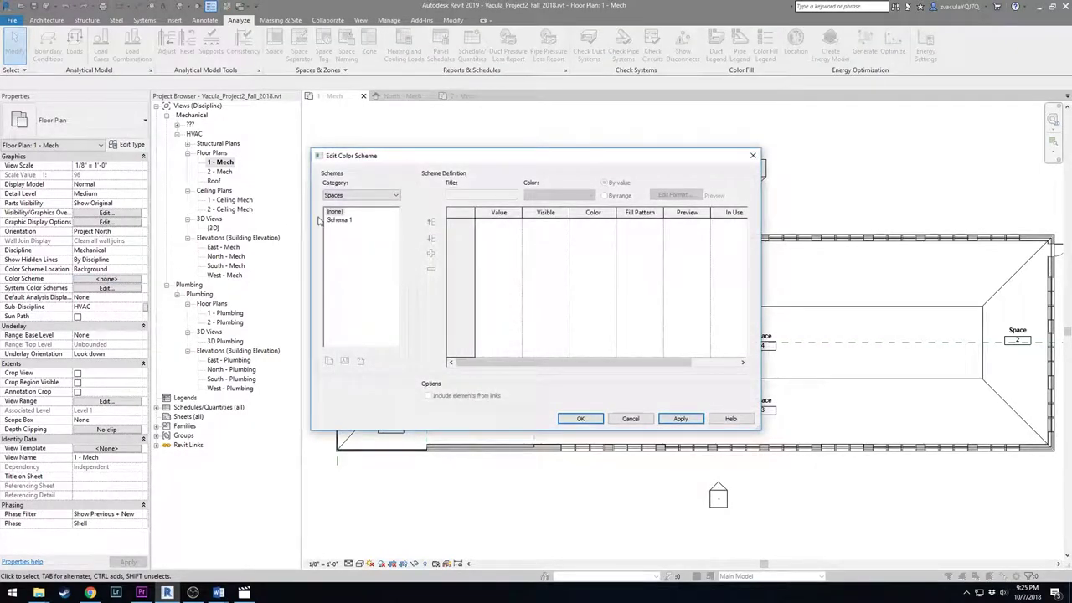
{"action": "left_click", "coordinate": [339, 220]}
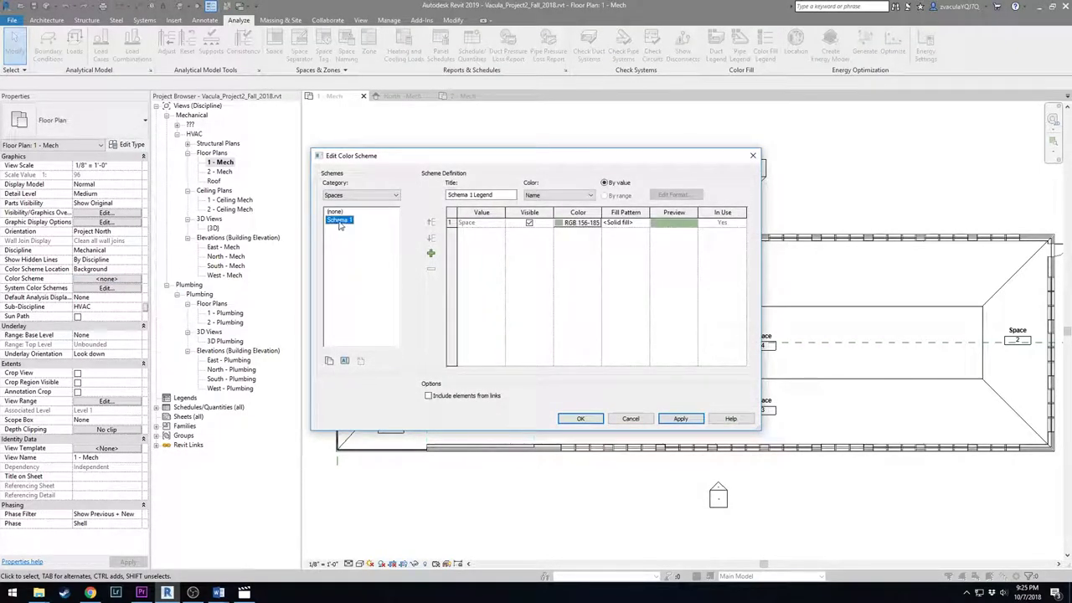
{"action": "left_click", "coordinate": [339, 196]}
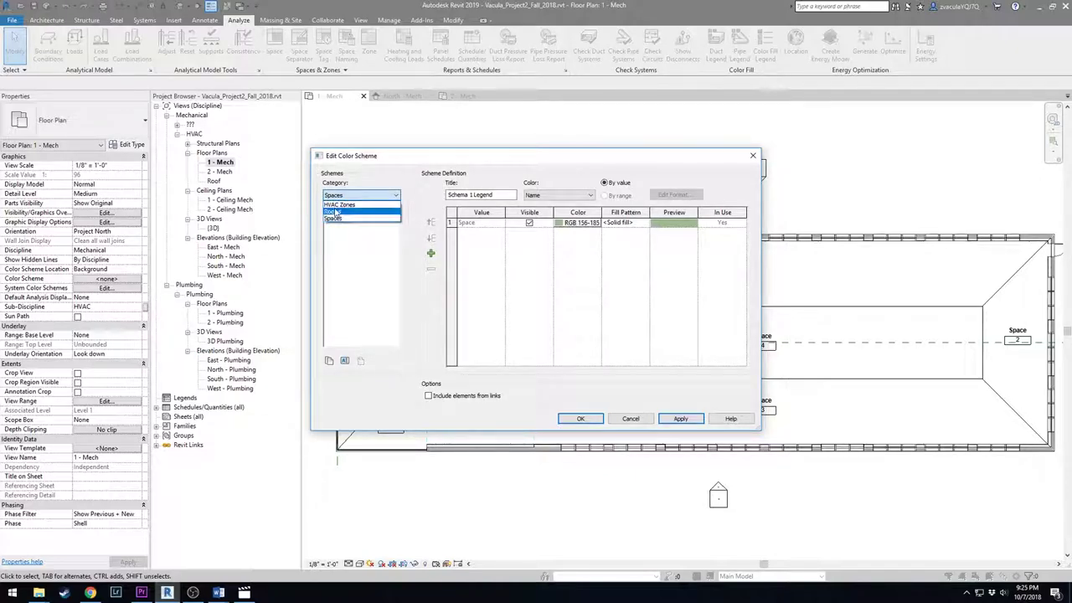
{"action": "left_click", "coordinate": [344, 205]}
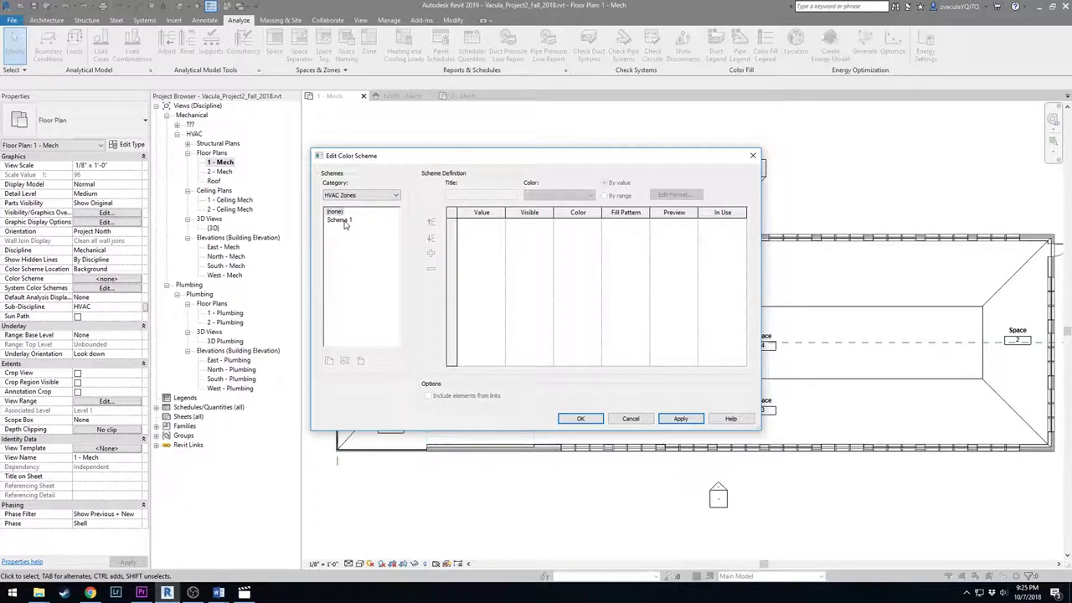
{"action": "left_click", "coordinate": [340, 219]}
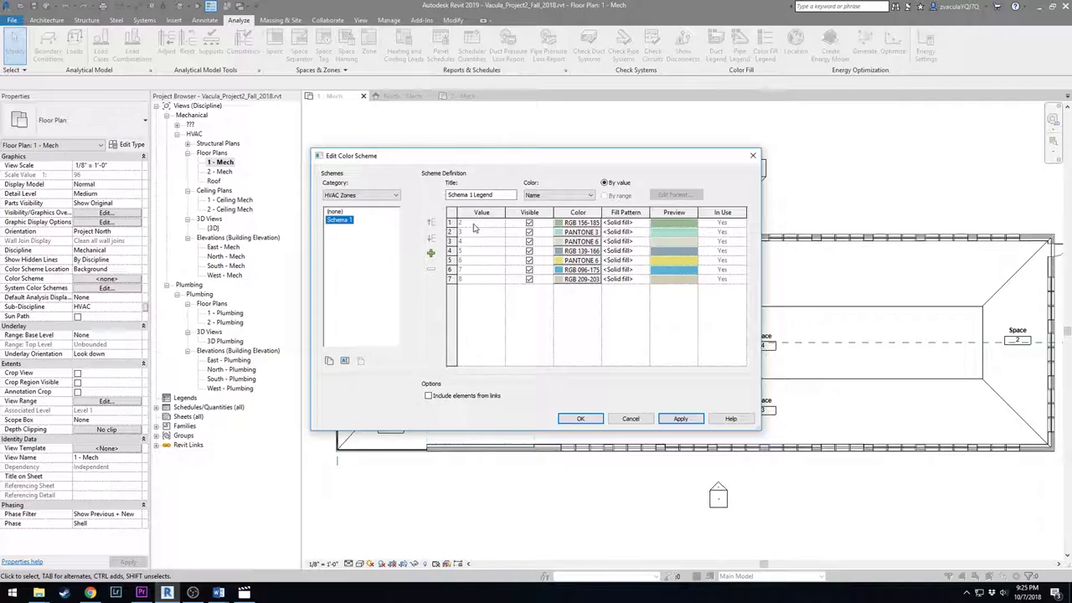
{"action": "left_click", "coordinate": [680, 419]}
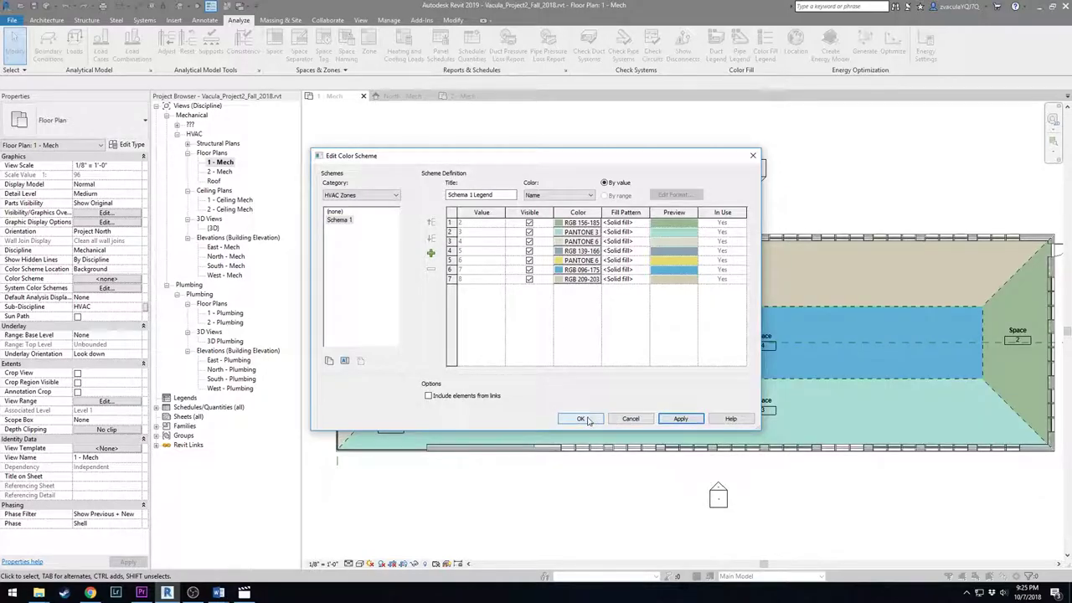
{"action": "left_click", "coordinate": [588, 420]}
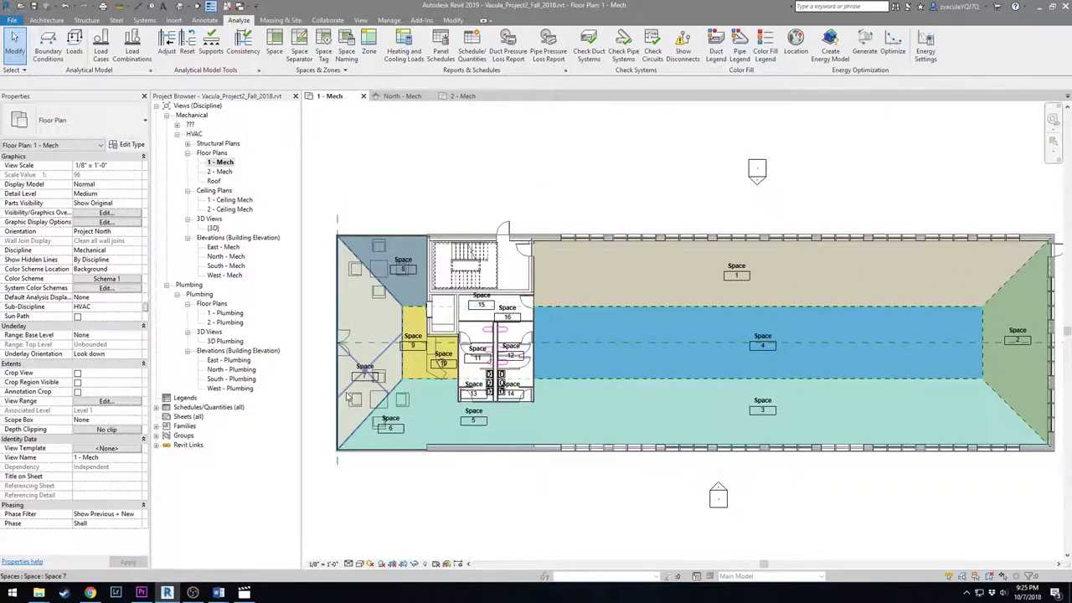
Step: Create Zone 9 from the toilet-block Spaces 11–14
{"action": "left_click", "coordinate": [369, 44]}
{"action": "left_click", "coordinate": [490, 344]}
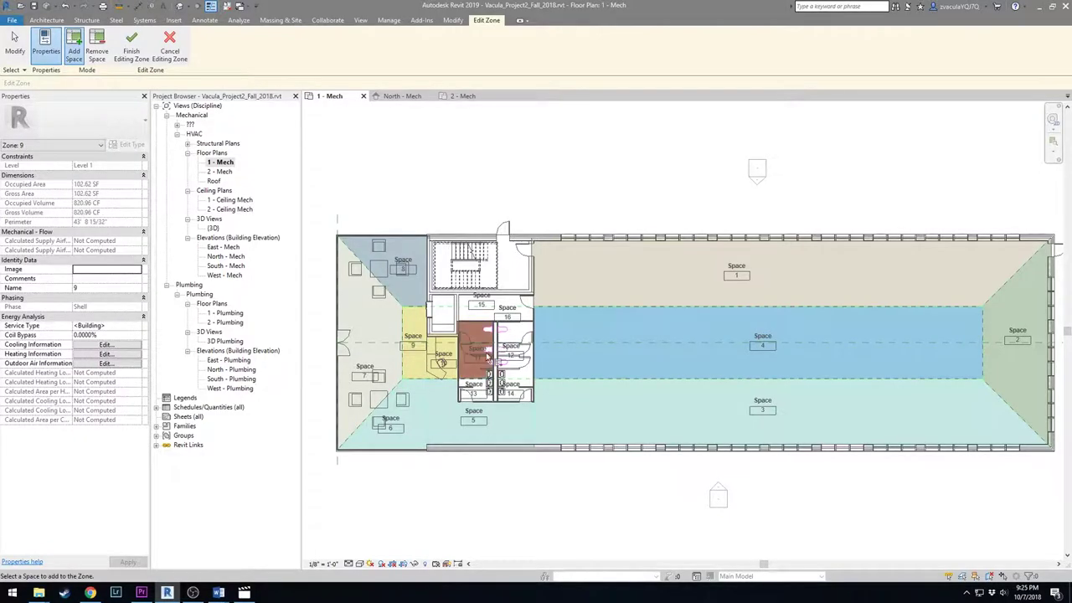
{"action": "left_click", "coordinate": [474, 391]}
{"action": "left_click", "coordinate": [509, 390]}
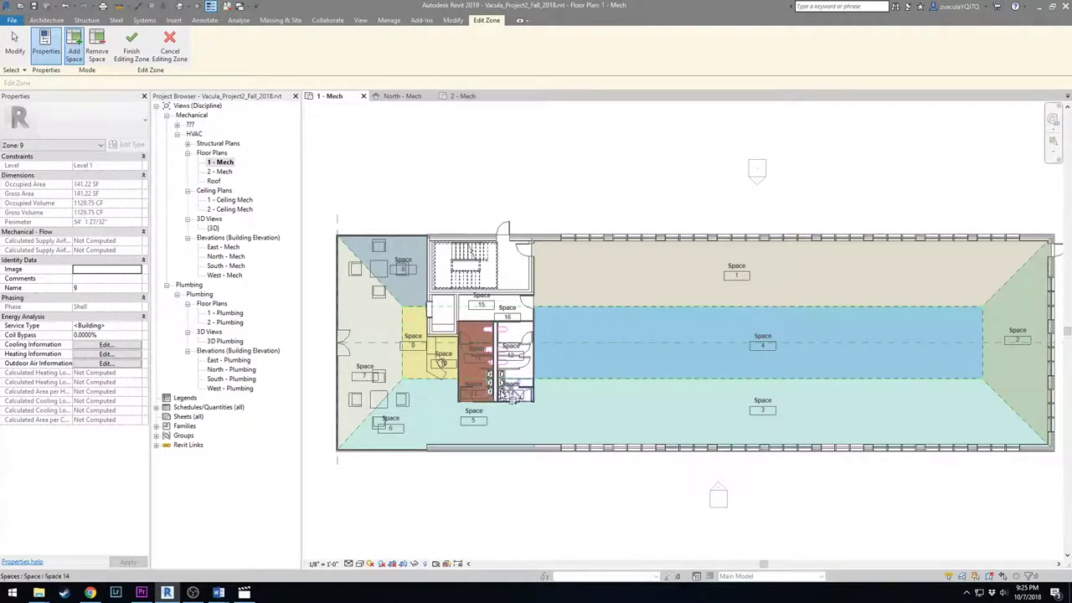
{"action": "left_click", "coordinate": [511, 343]}
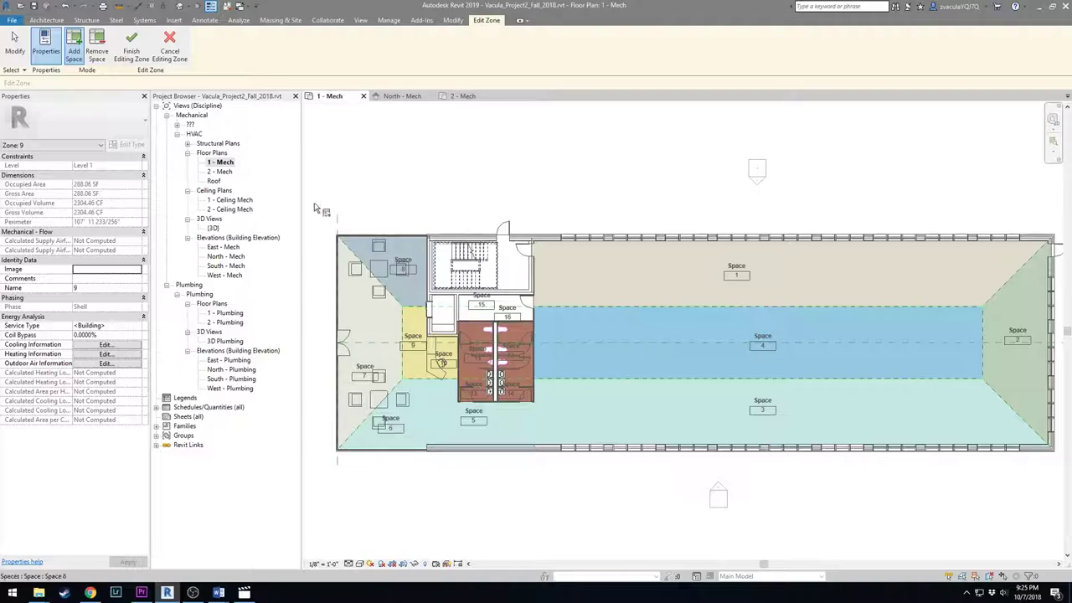
{"action": "left_click", "coordinate": [132, 44]}
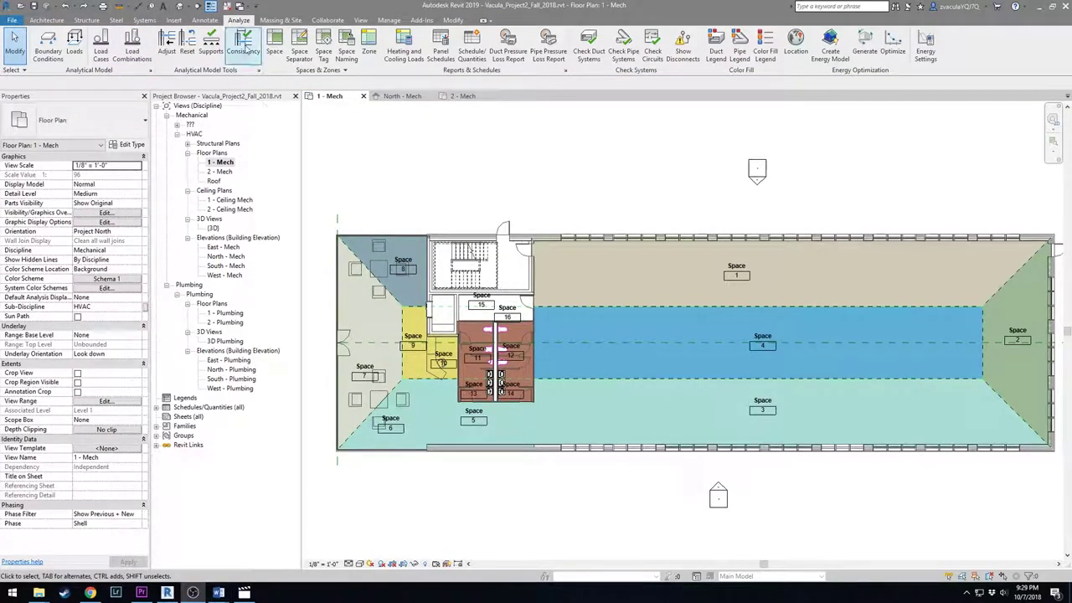
Step: Create Zone 10 from Spaces 15 and 16
{"action": "left_click", "coordinate": [368, 46]}
{"action": "left_click", "coordinate": [512, 307]}
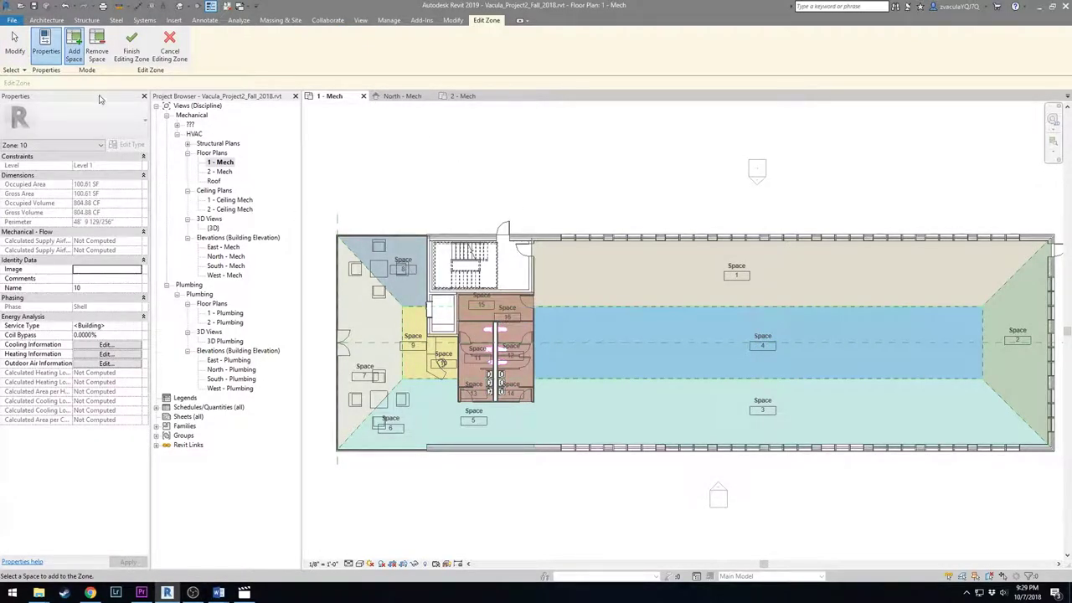
{"action": "left_click", "coordinate": [131, 46]}
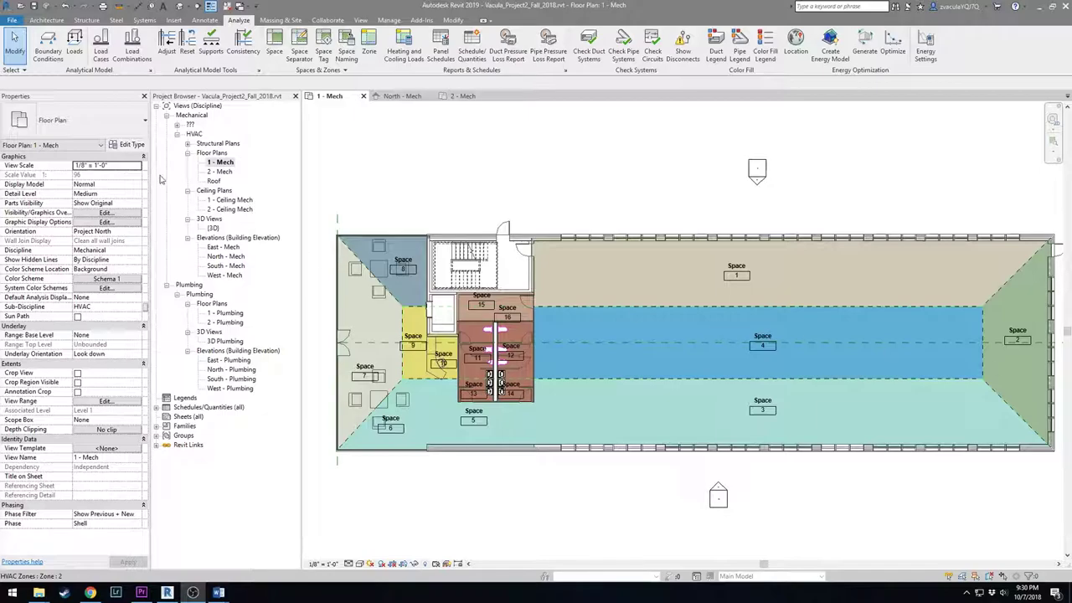
Step: Open the 2 - Mech plan and start Space Separator in Pick Lines mode at its west end
{"action": "double_click", "coordinate": [220, 172]}
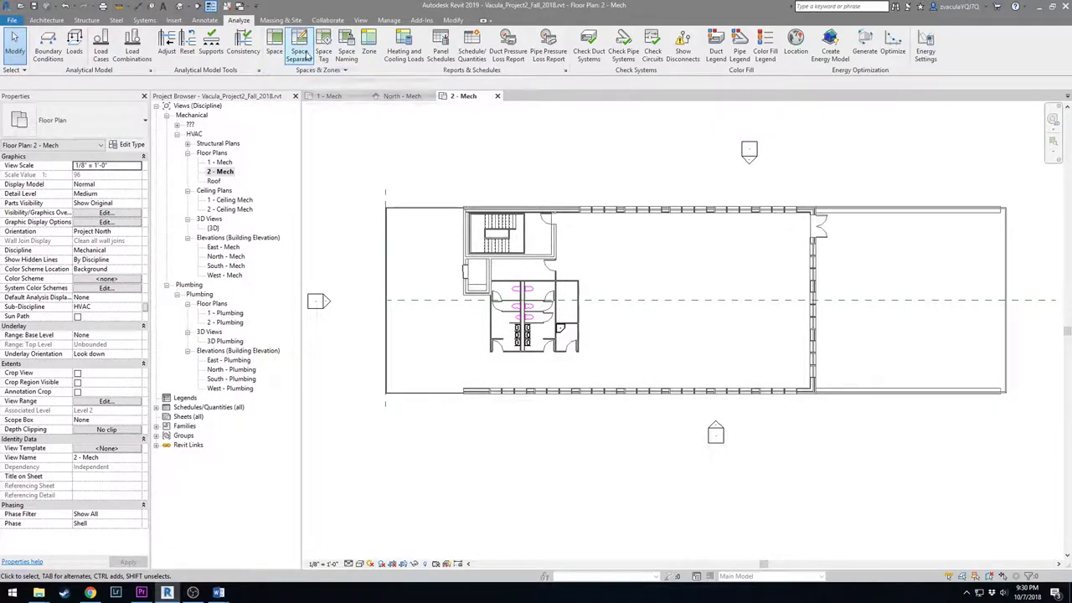
{"action": "left_click", "coordinate": [299, 52]}
{"action": "left_click", "coordinate": [441, 57]}
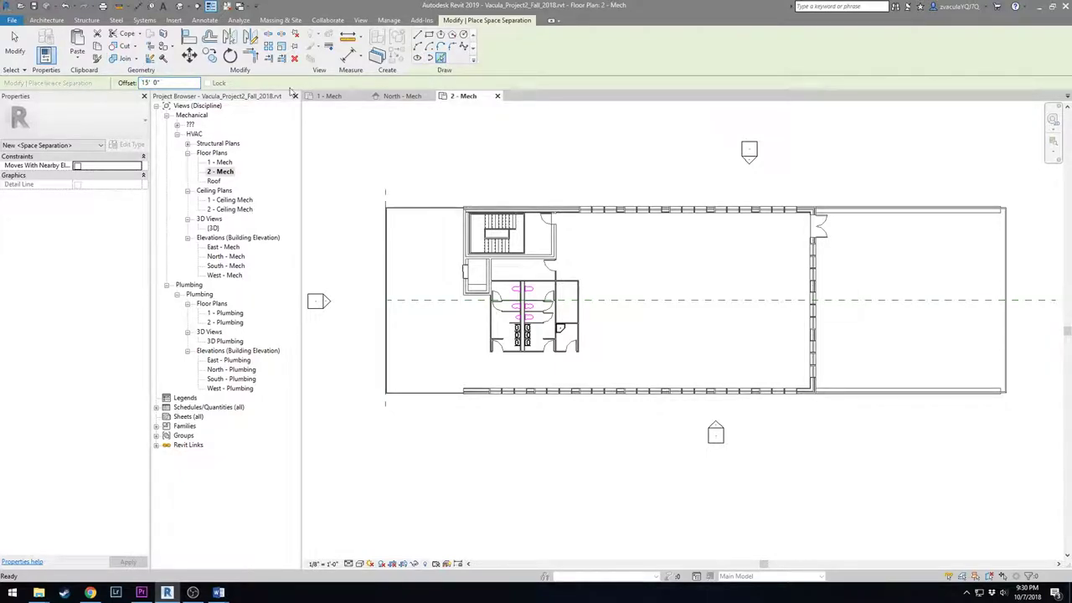
{"action": "scroll", "coordinate": [599, 214], "scroll_direction": "up", "scroll_amount": 5}
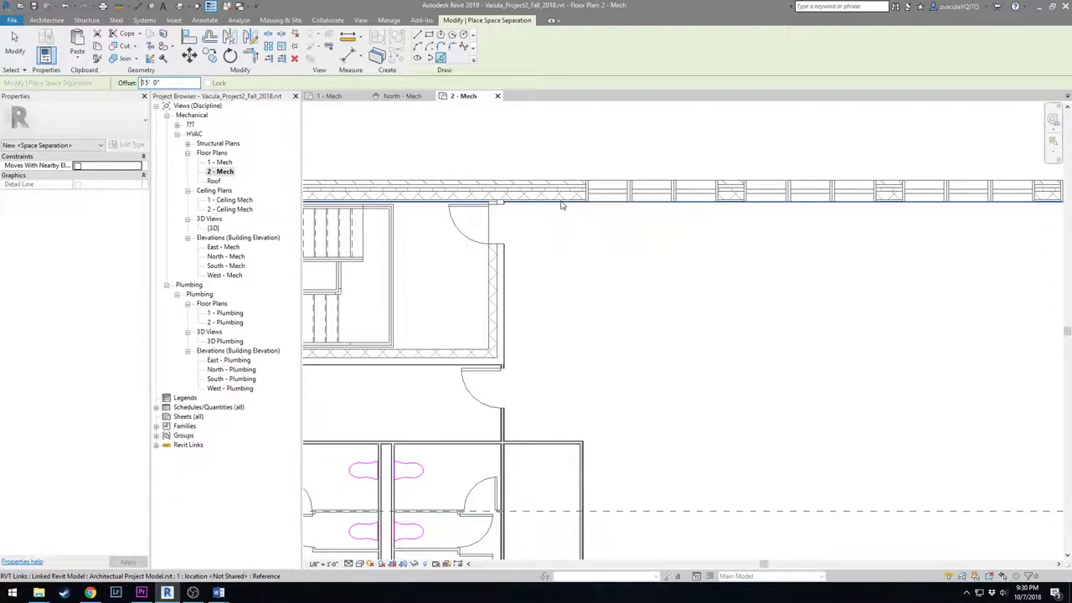
{"action": "scroll", "coordinate": [765, 280], "scroll_direction": "down", "scroll_amount": 4}
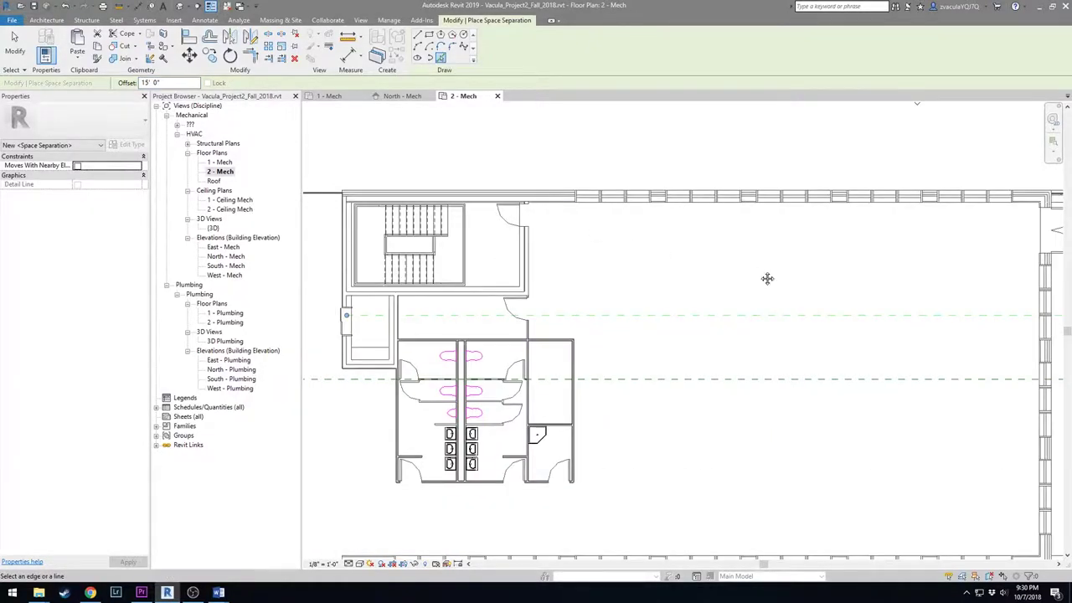
{"action": "scroll", "coordinate": [415, 215], "scroll_direction": "up", "scroll_amount": 4}
{"action": "scroll", "coordinate": [414, 215], "scroll_direction": "down", "scroll_amount": 1}
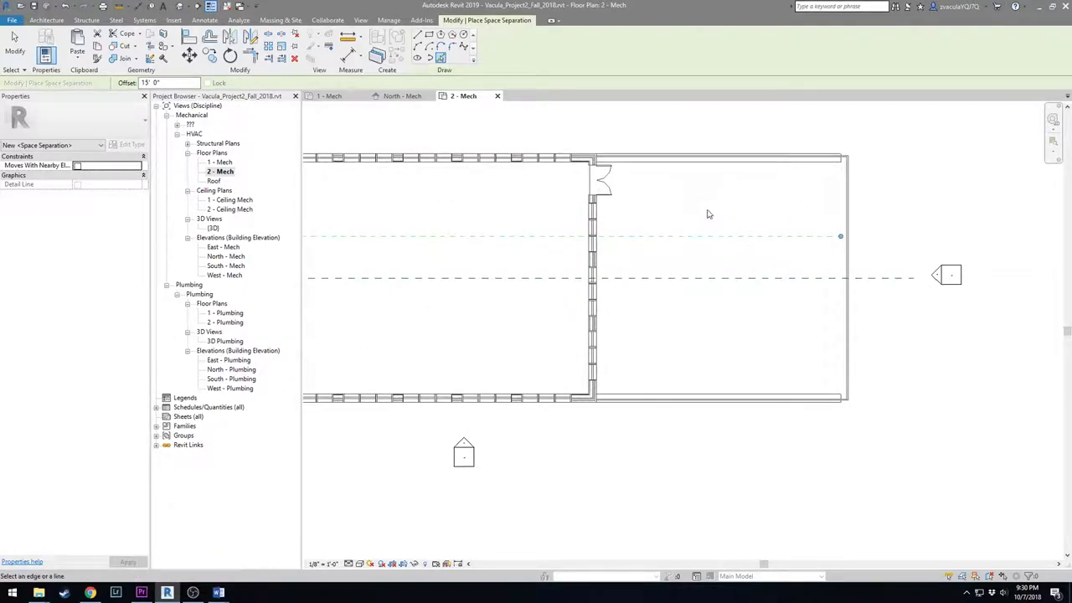
{"action": "scroll", "coordinate": [556, 206], "scroll_direction": "up", "scroll_amount": 3}
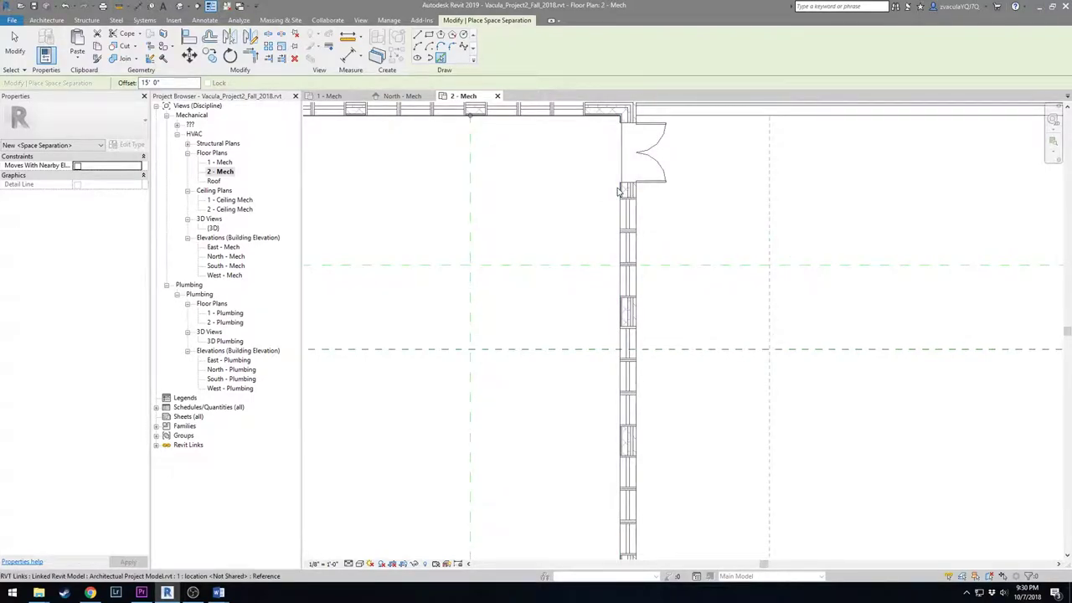
{"action": "scroll", "coordinate": [618, 191], "scroll_direction": "down", "scroll_amount": 3}
{"action": "scroll", "coordinate": [643, 266], "scroll_direction": "up", "scroll_amount": 3}
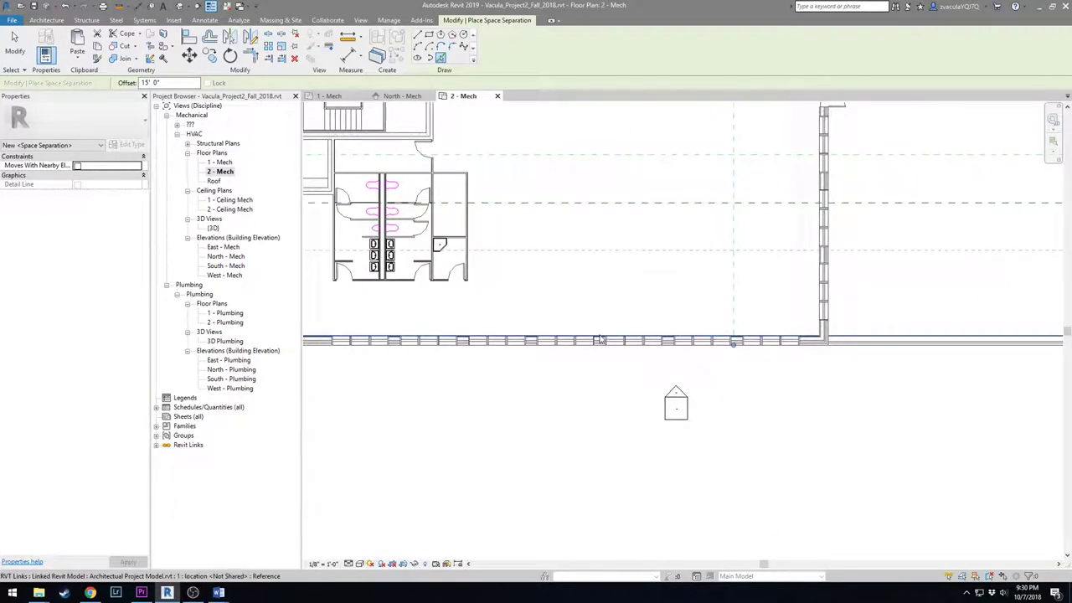
{"action": "scroll", "coordinate": [582, 306], "scroll_direction": "down", "scroll_amount": 2}
{"action": "middle_click_drag", "start_coordinate": [569, 278], "coordinate": [797, 317]}
{"action": "scroll", "coordinate": [649, 295], "scroll_direction": "up", "scroll_amount": 2}
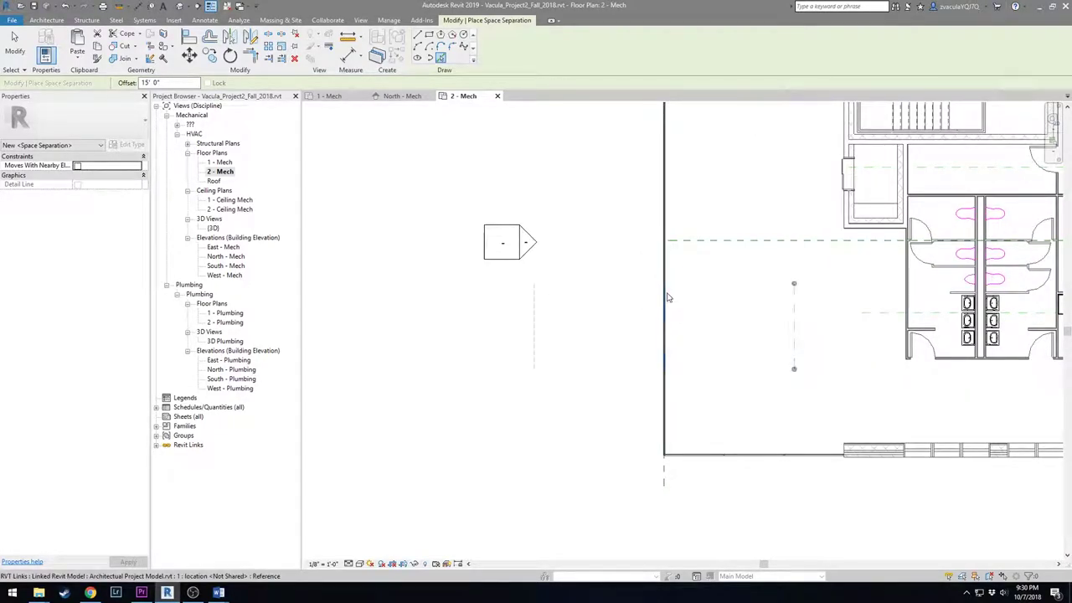
{"action": "scroll", "coordinate": [668, 295], "scroll_direction": "down", "scroll_amount": 2}
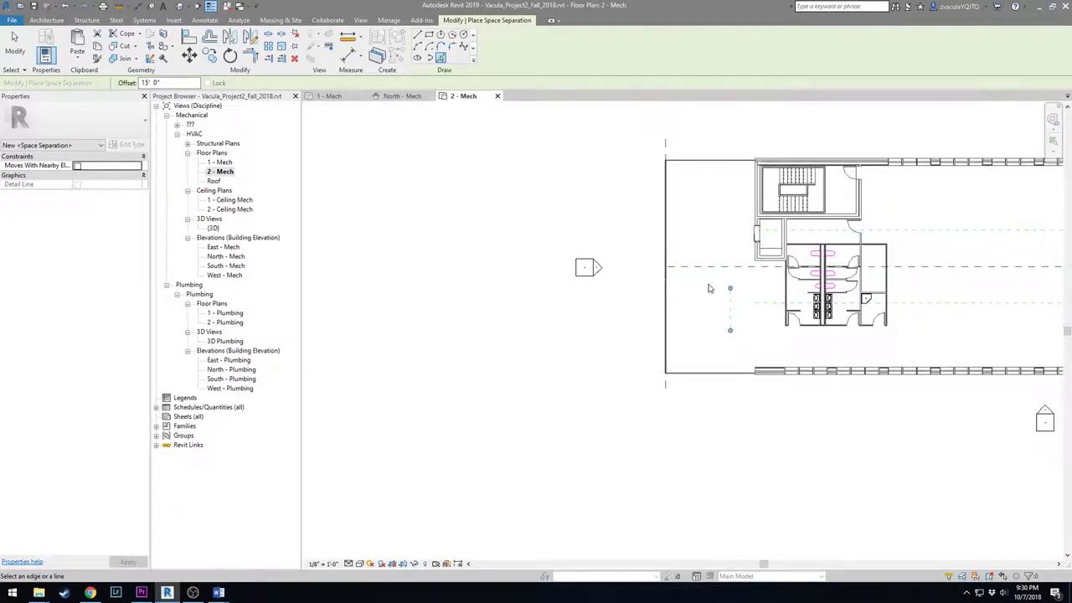
Step: Trim the dashed inner boundary lines so they meet at corners, using TR
{"action": "key", "text": "Escape"}
{"action": "key", "text": "Escape"}
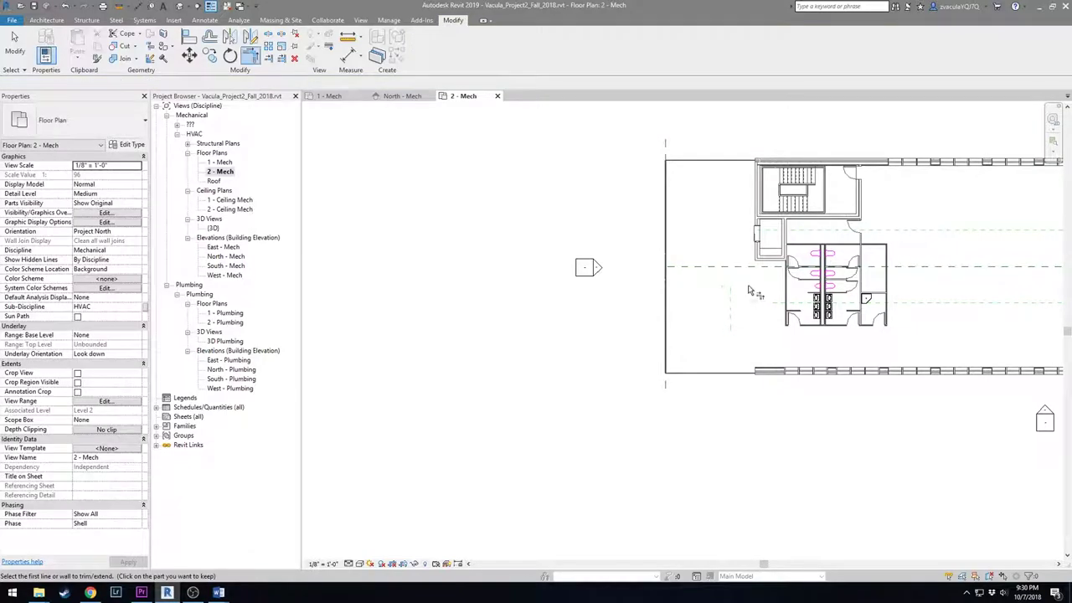
{"action": "key", "text": "t"}
{"action": "key", "text": "r"}
{"action": "left_click", "coordinate": [737, 297]}
{"action": "left_click", "coordinate": [794, 274]}
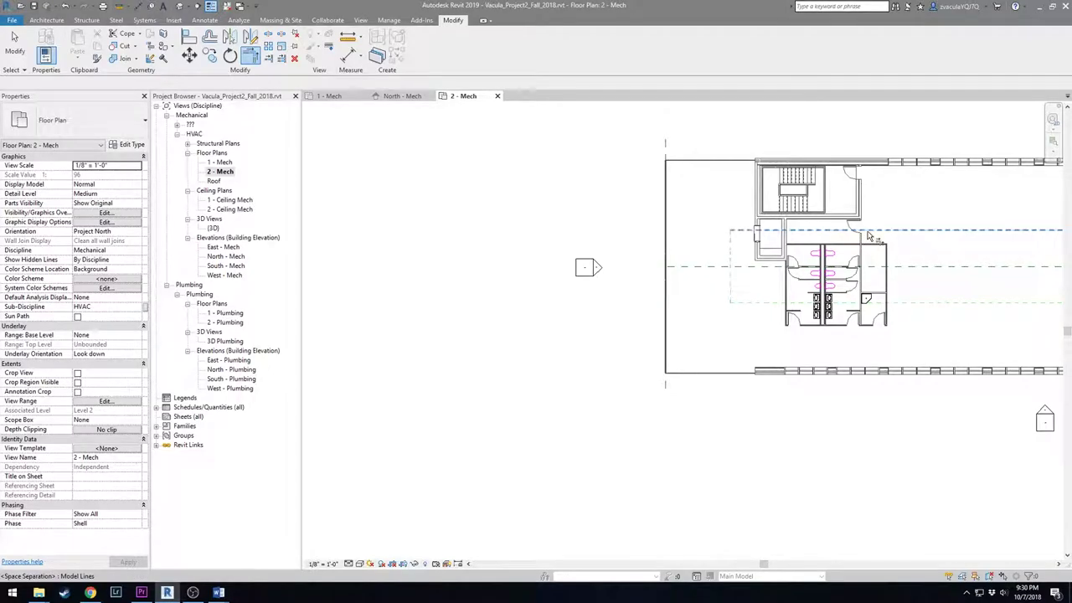
{"action": "middle_click_drag", "start_coordinate": [850, 245], "coordinate": [438, 215]}
{"action": "left_click", "coordinate": [639, 201]}
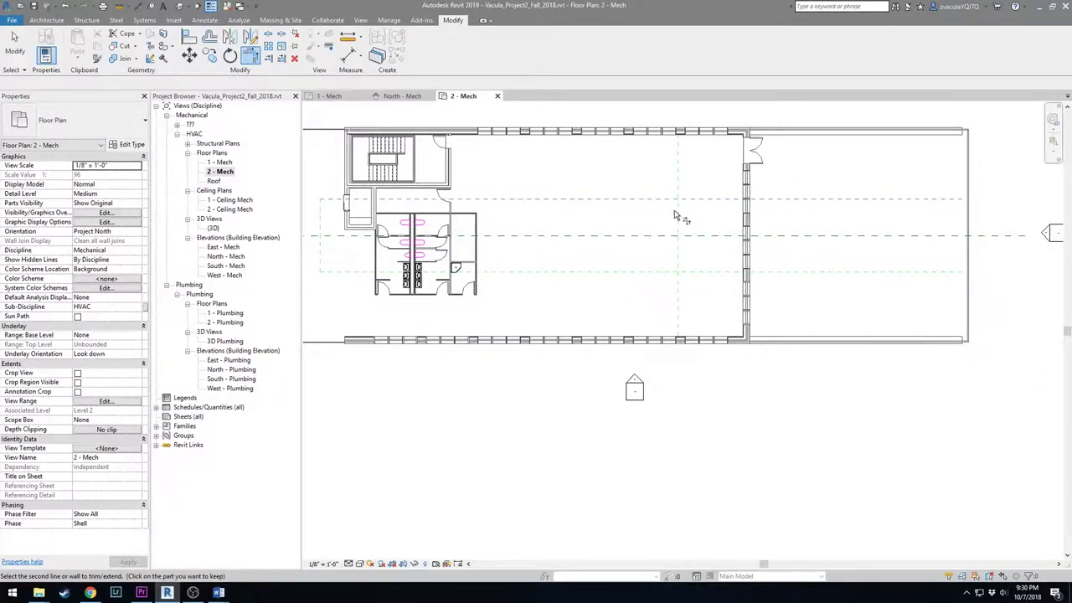
{"action": "left_click", "coordinate": [657, 272]}
{"action": "key", "text": "Escape"}
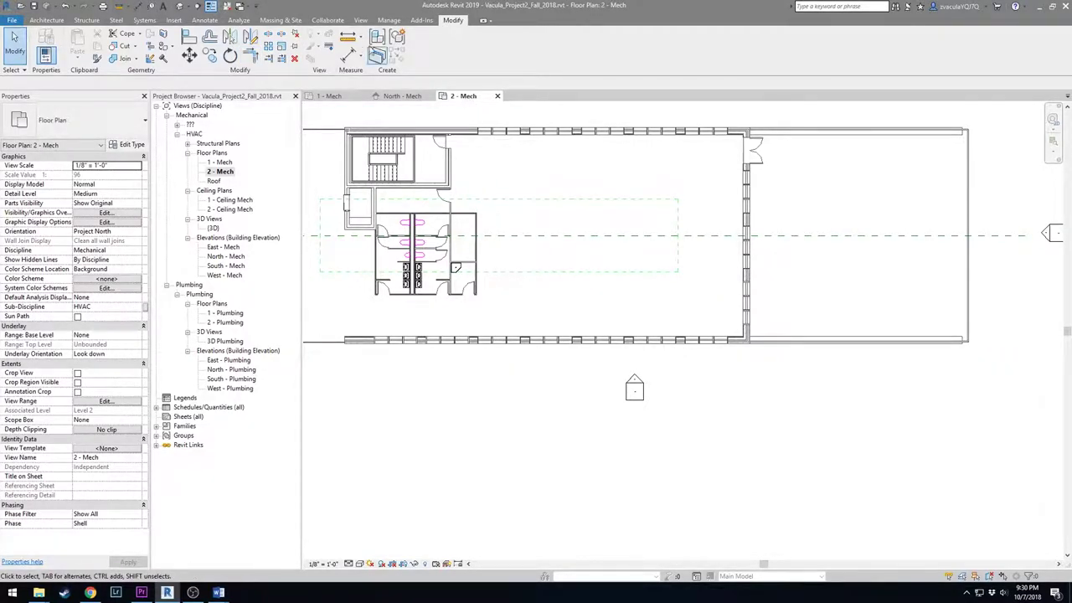
Step: Draw diagonal space separators from the boundary corners to the building's outer corners
{"action": "left_click", "coordinate": [245, 23]}
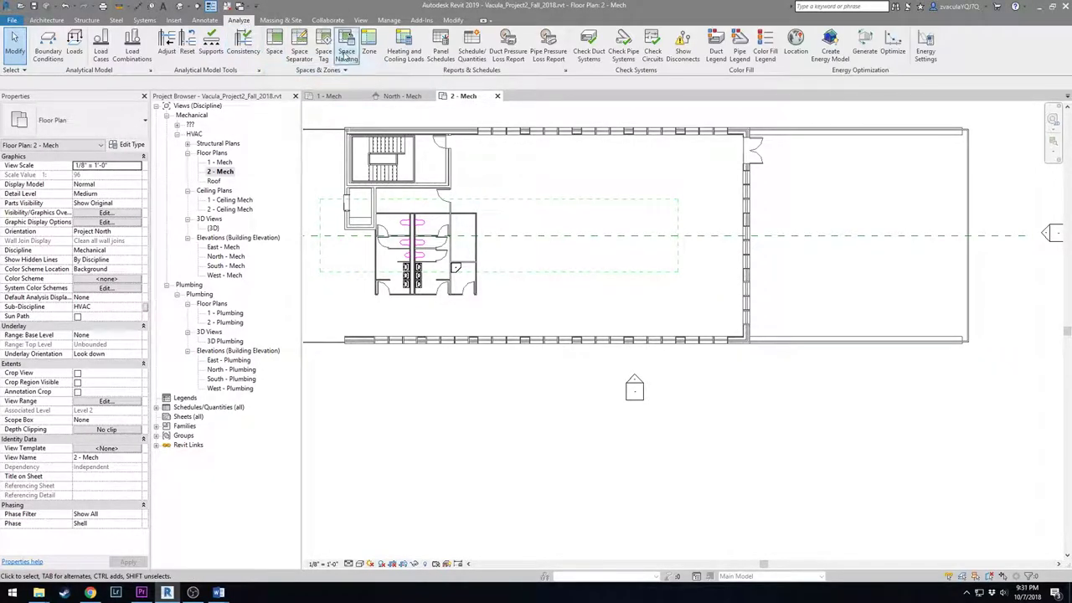
{"action": "left_click", "coordinate": [300, 52]}
{"action": "left_click", "coordinate": [678, 201]}
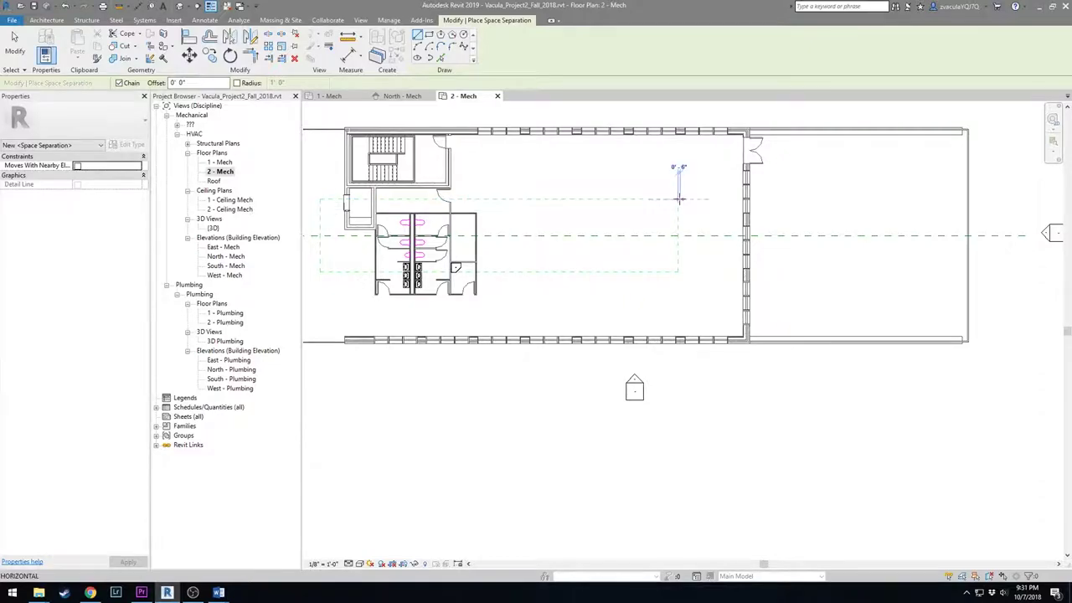
{"action": "scroll", "coordinate": [728, 149], "scroll_direction": "up", "scroll_amount": 2}
{"action": "scroll", "coordinate": [731, 147], "scroll_direction": "up", "scroll_amount": 2}
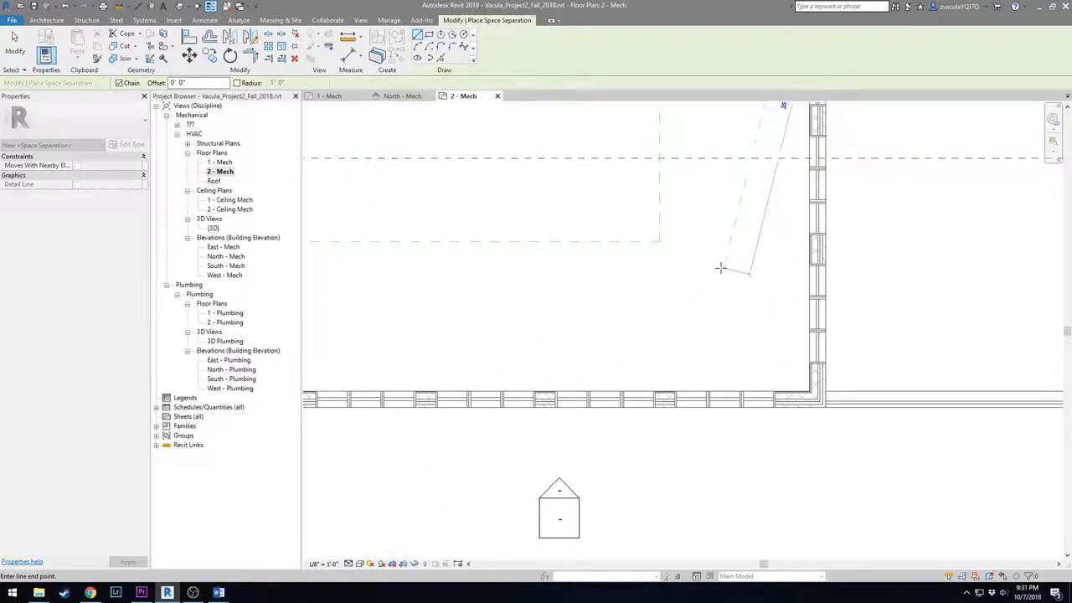
{"action": "key", "text": "Escape"}
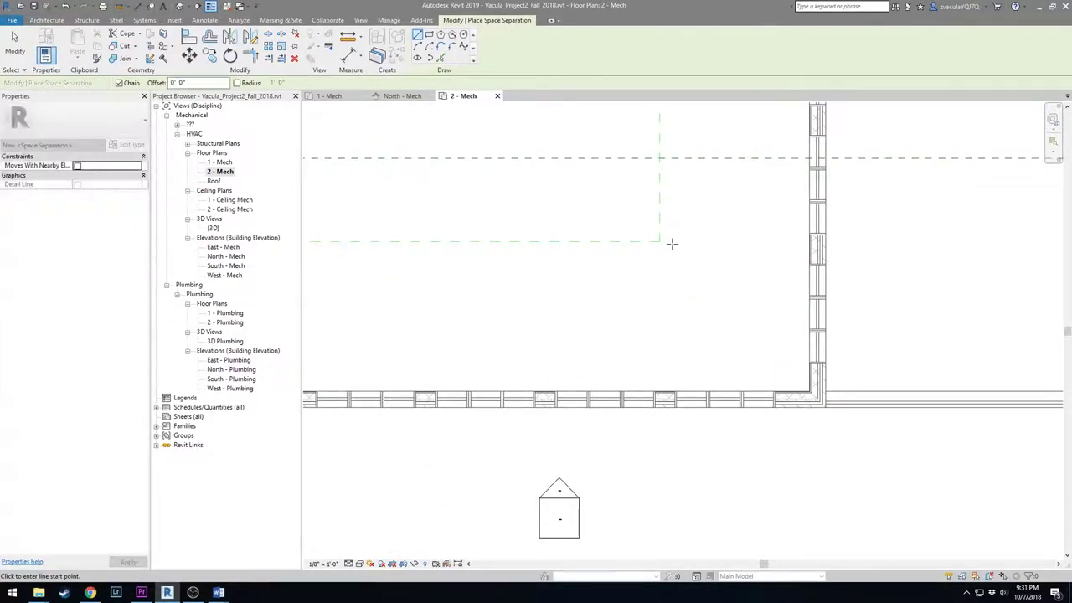
{"action": "left_click", "coordinate": [659, 241]}
{"action": "left_click", "coordinate": [808, 392]}
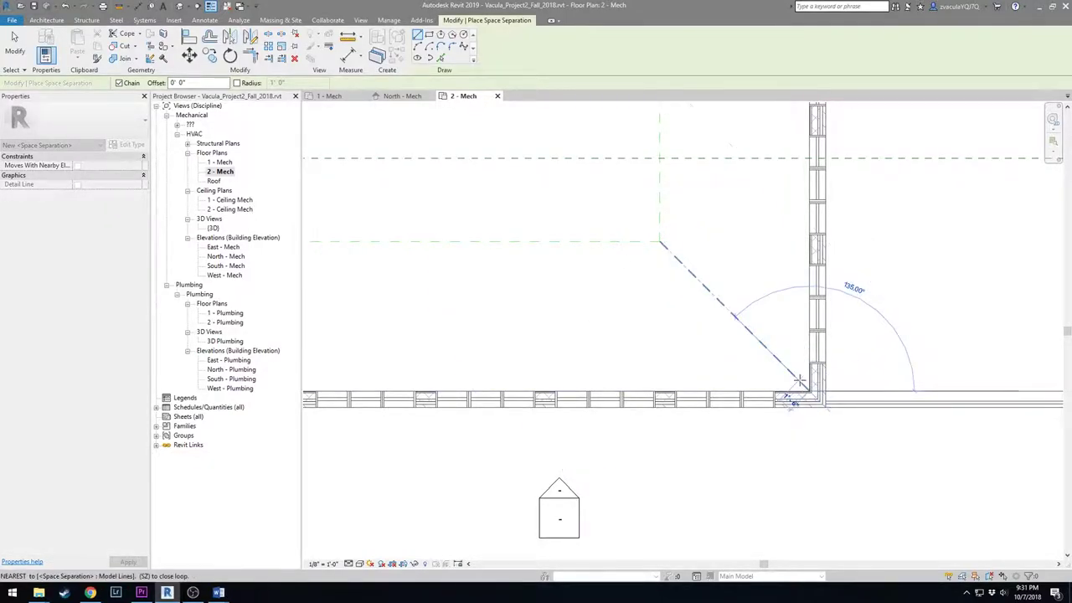
{"action": "middle_click_drag", "start_coordinate": [552, 340], "coordinate": [552, 419]}
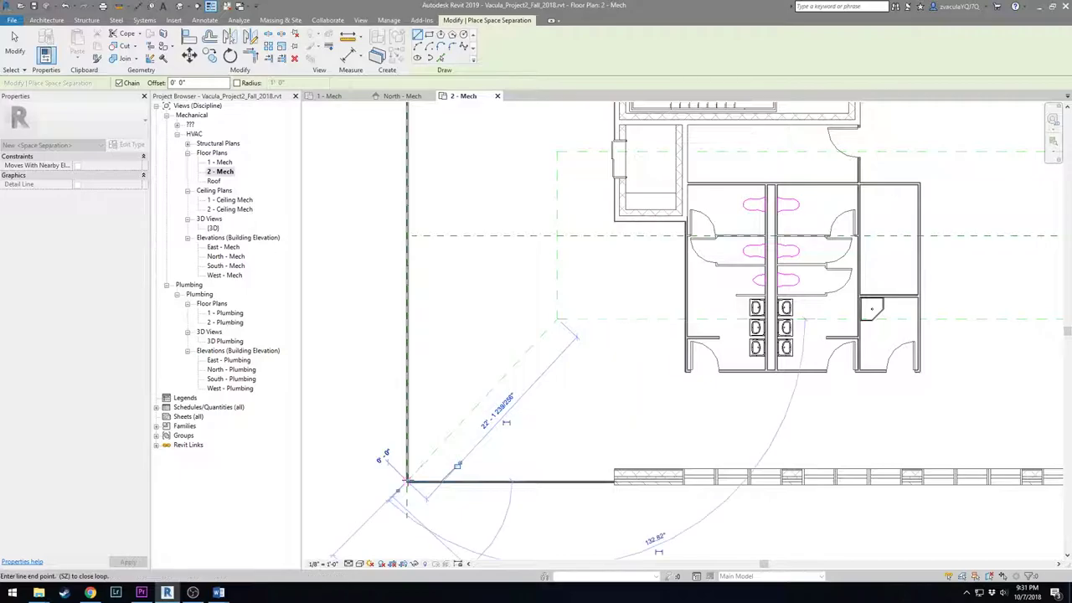
{"action": "scroll", "coordinate": [411, 465], "scroll_direction": "down", "scroll_amount": 1}
{"action": "left_click", "coordinate": [506, 264]}
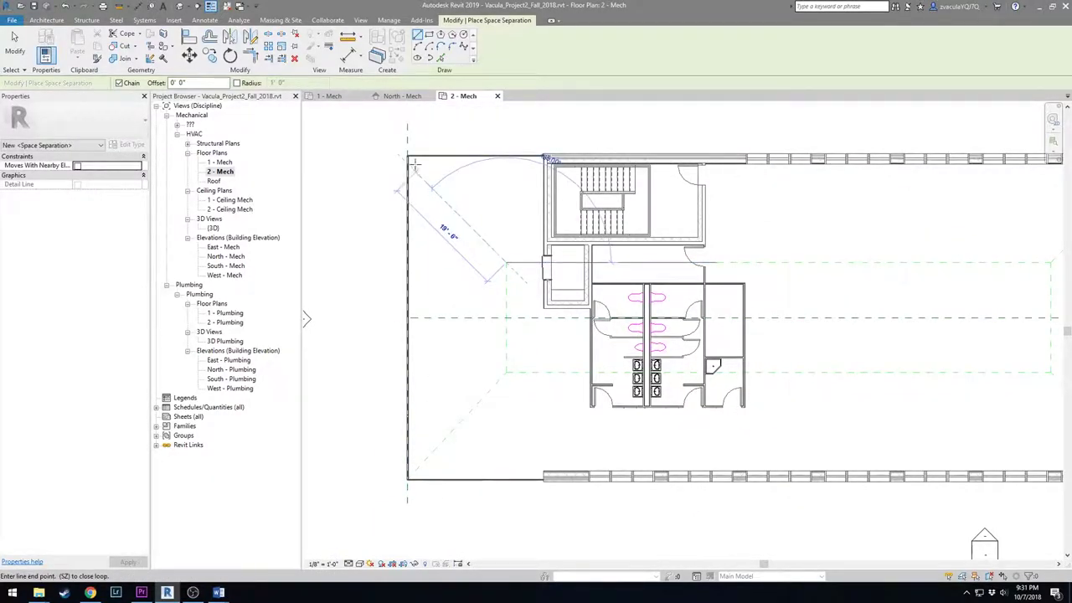
{"action": "scroll", "coordinate": [411, 157], "scroll_direction": "up", "scroll_amount": 4}
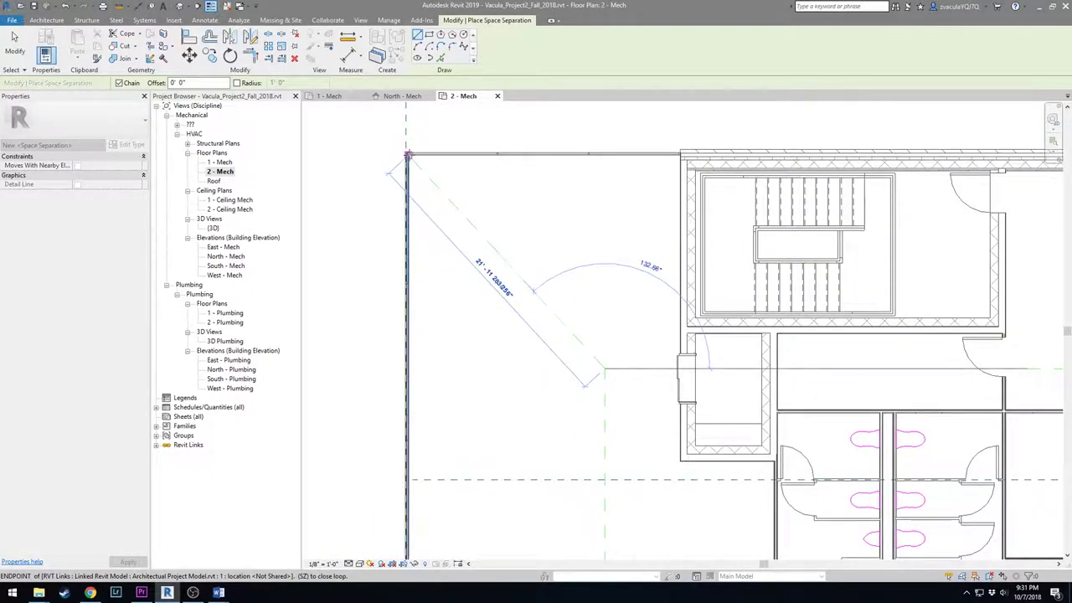
{"action": "scroll", "coordinate": [413, 166], "scroll_direction": "down", "scroll_amount": 5}
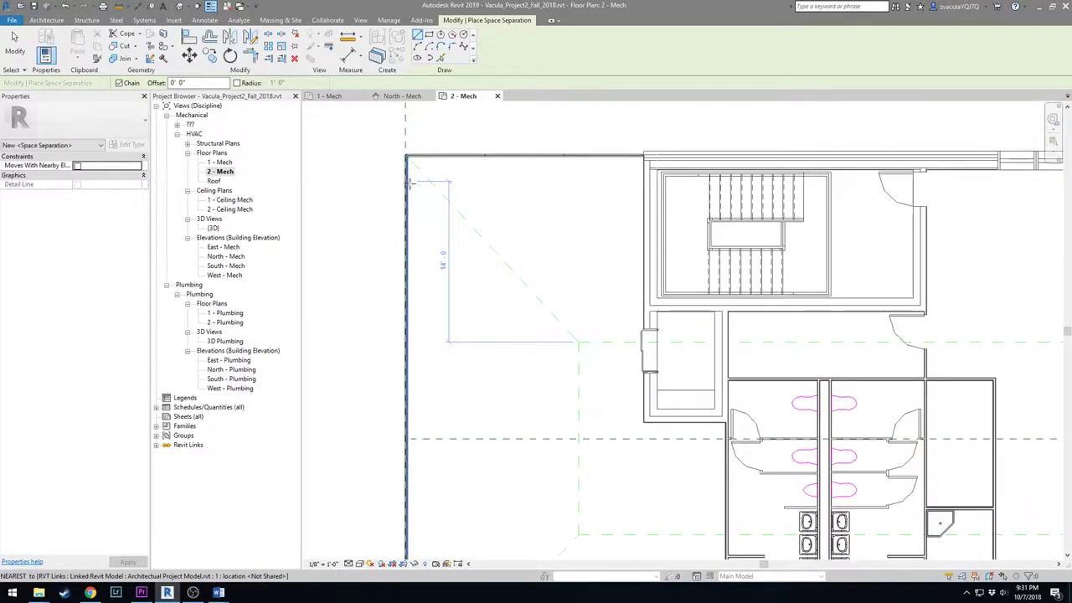
{"action": "left_click", "coordinate": [420, 192]}
{"action": "key", "text": "Escape"}
{"action": "key", "text": "Escape"}
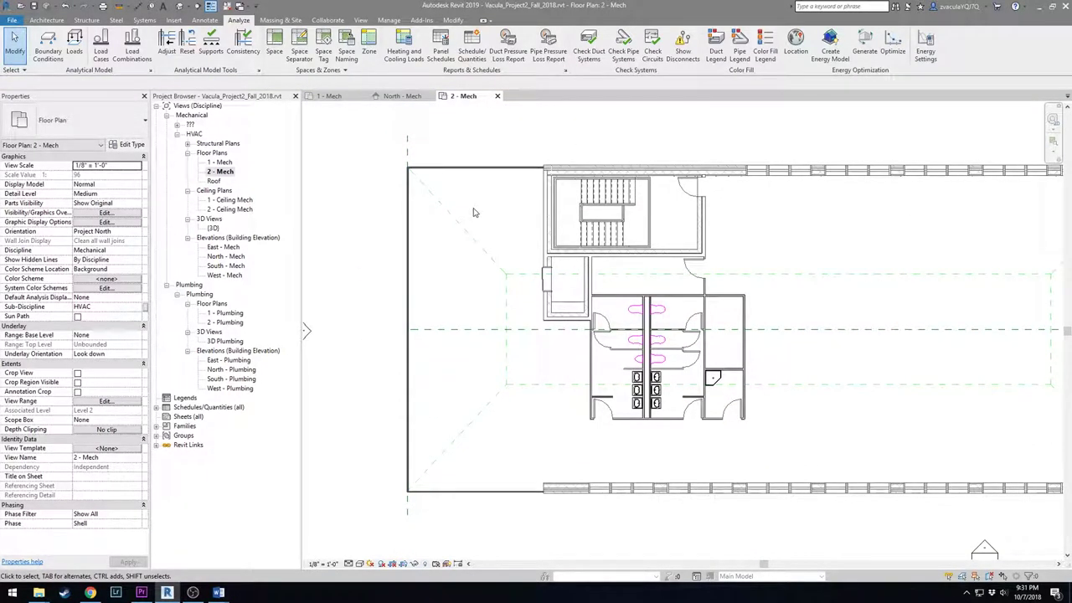
Step: Place tagged spaces in the left triangle, bottom strip, east trapezoid and top strip
{"action": "left_click", "coordinate": [273, 46]}
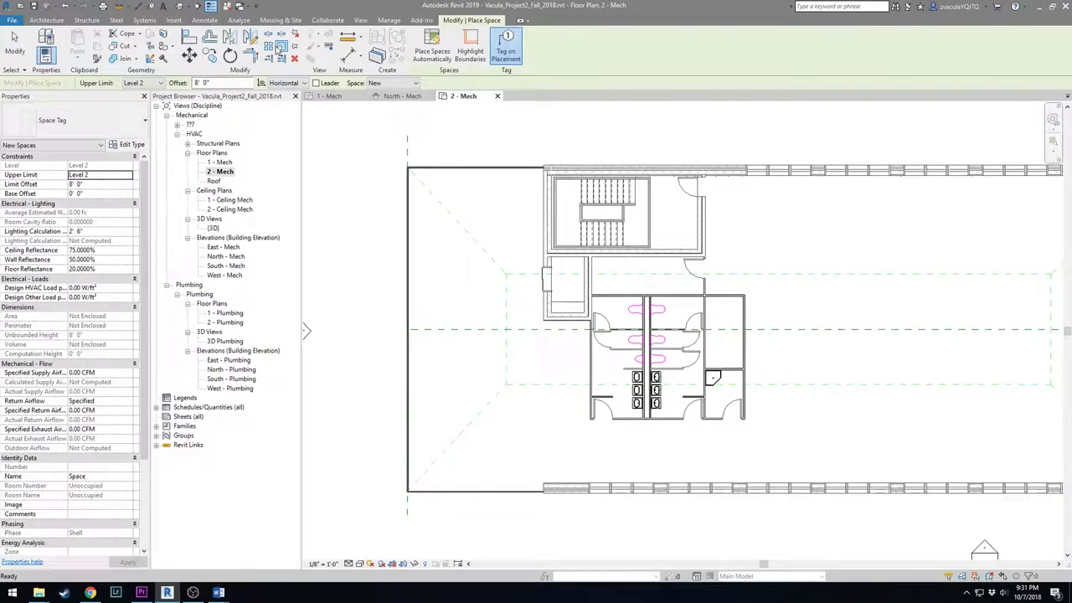
{"action": "left_click", "coordinate": [463, 344]}
{"action": "left_click", "coordinate": [575, 444]}
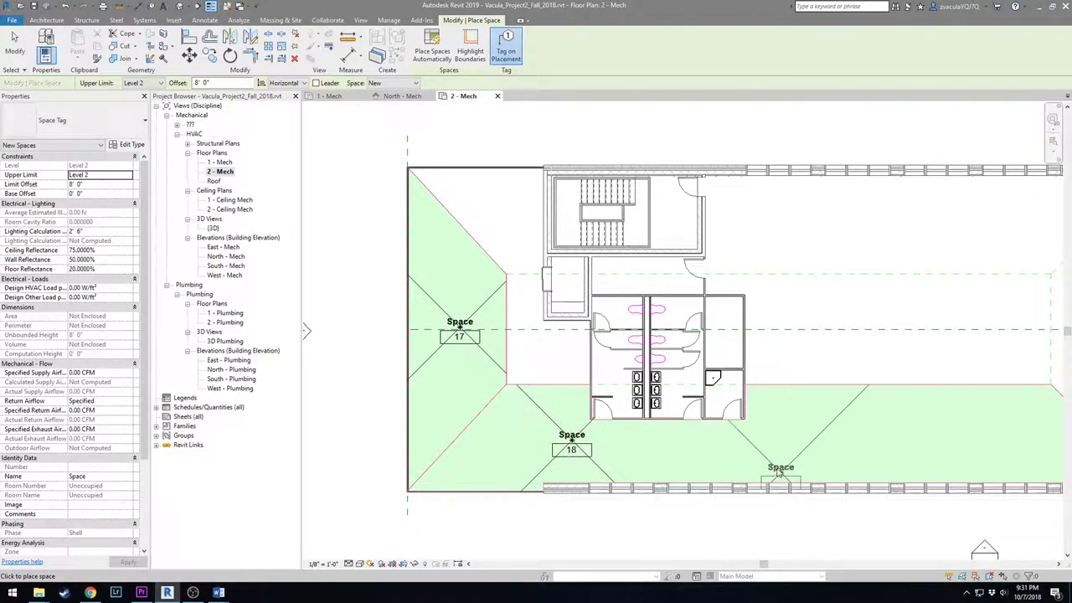
{"action": "middle_click_drag", "start_coordinate": [1017, 437], "coordinate": [685, 405]}
{"action": "left_click", "coordinate": [774, 332]}
{"action": "left_click", "coordinate": [663, 198]}
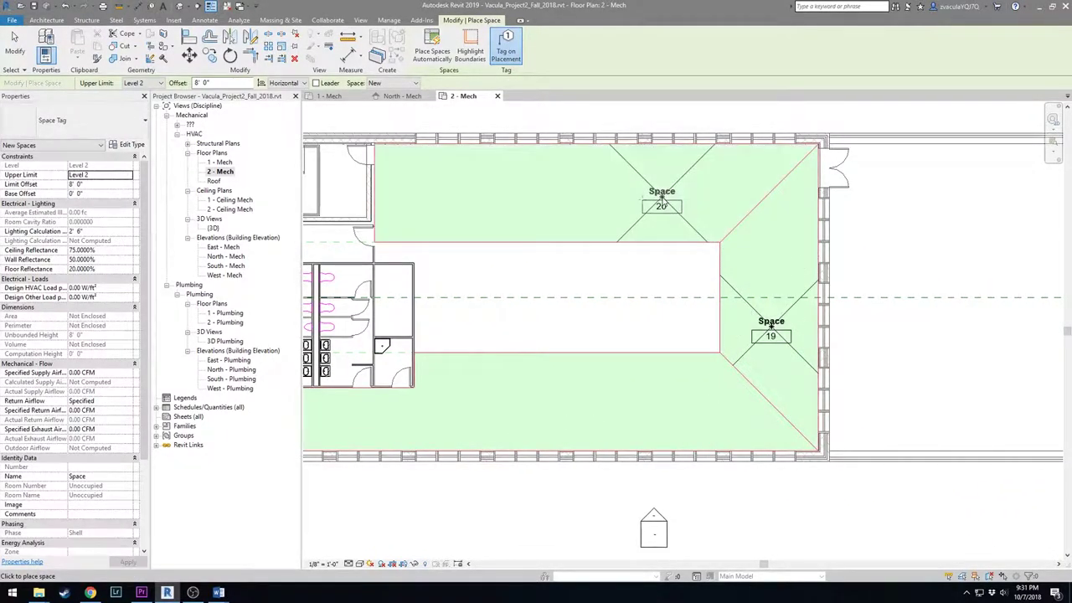
{"action": "middle_click_drag", "start_coordinate": [478, 306], "coordinate": [800, 322]}
Step: Place Spaces 21–28 in the central area, top-left triangle, restrooms, and the corridor above them
{"action": "left_click", "coordinate": [800, 322]}
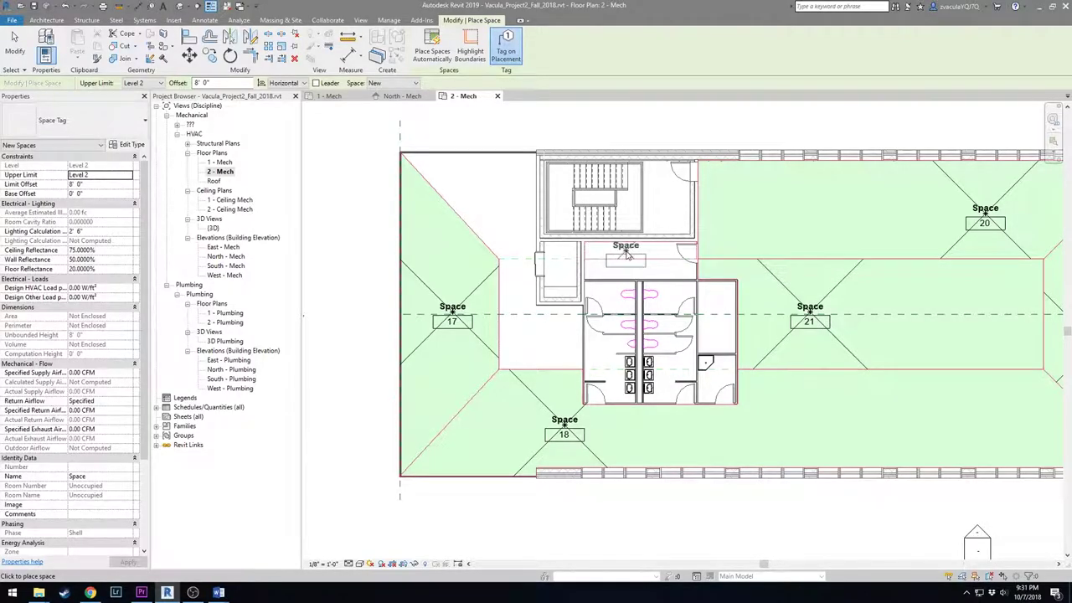
{"action": "left_click", "coordinate": [471, 218]}
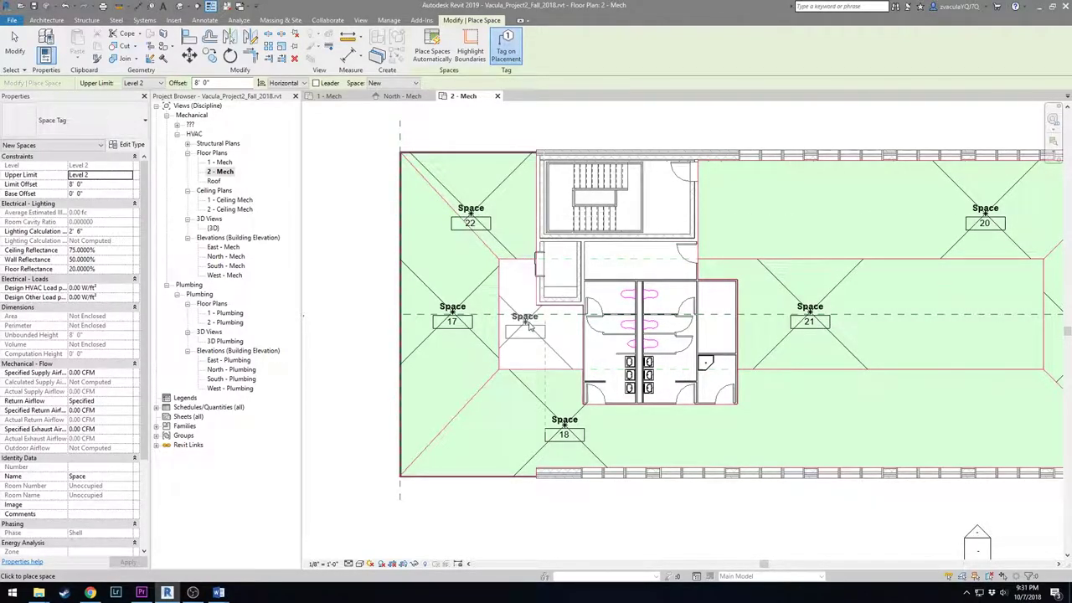
{"action": "left_click", "coordinate": [615, 297]}
{"action": "left_click", "coordinate": [614, 389]}
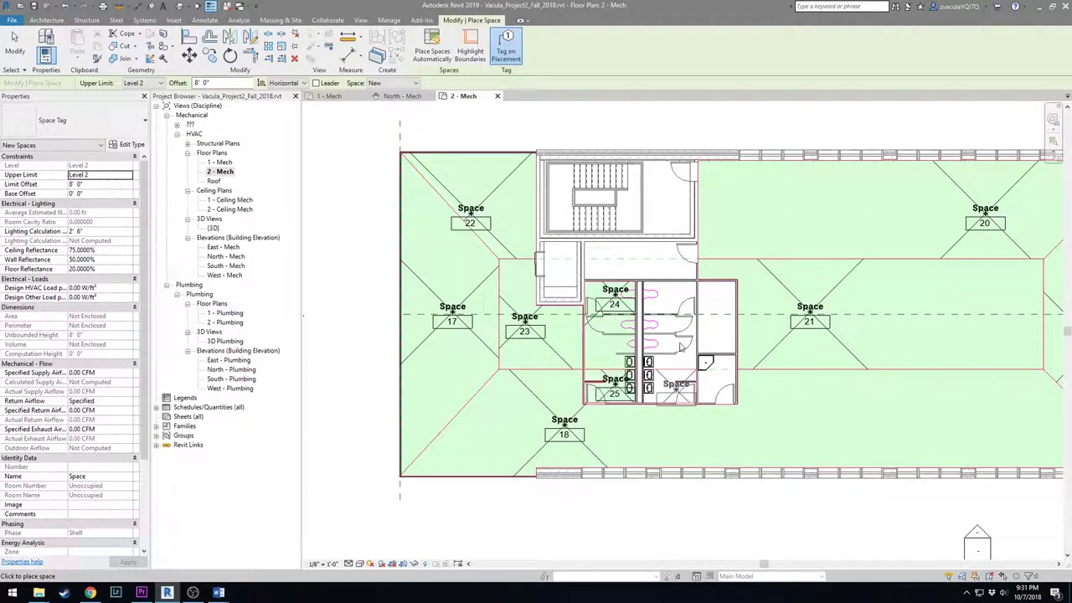
{"action": "left_click", "coordinate": [676, 388]}
{"action": "left_click", "coordinate": [675, 339]}
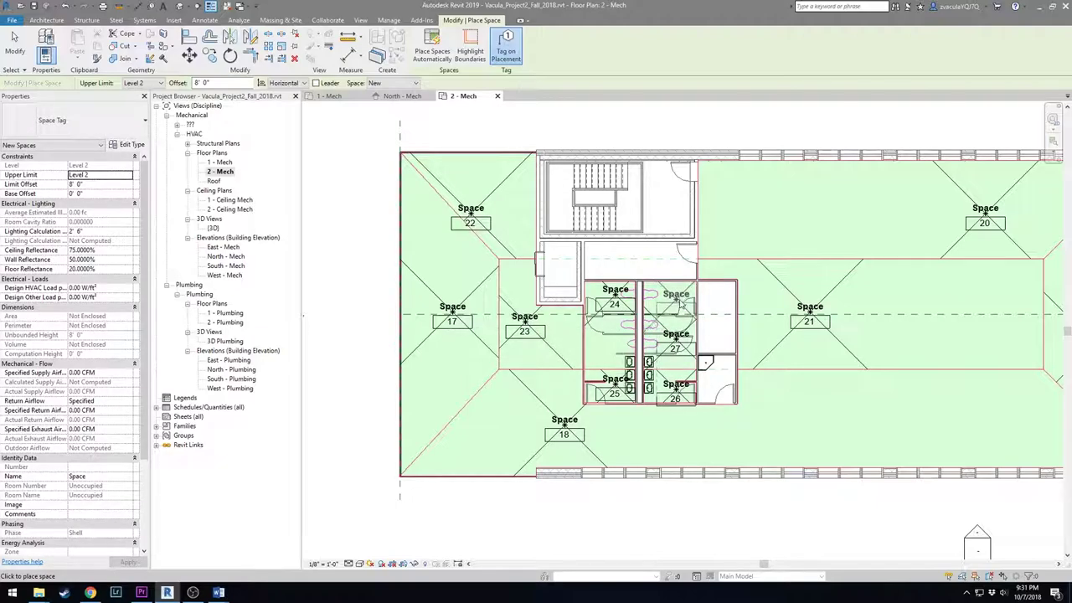
{"action": "left_click", "coordinate": [710, 381]}
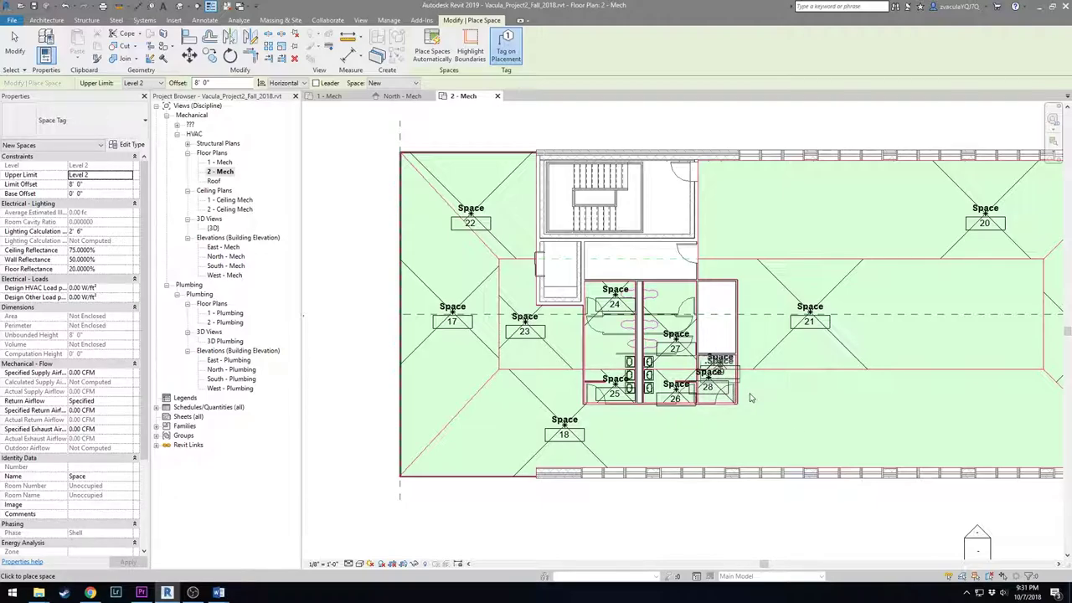
{"action": "left_click", "coordinate": [647, 271]}
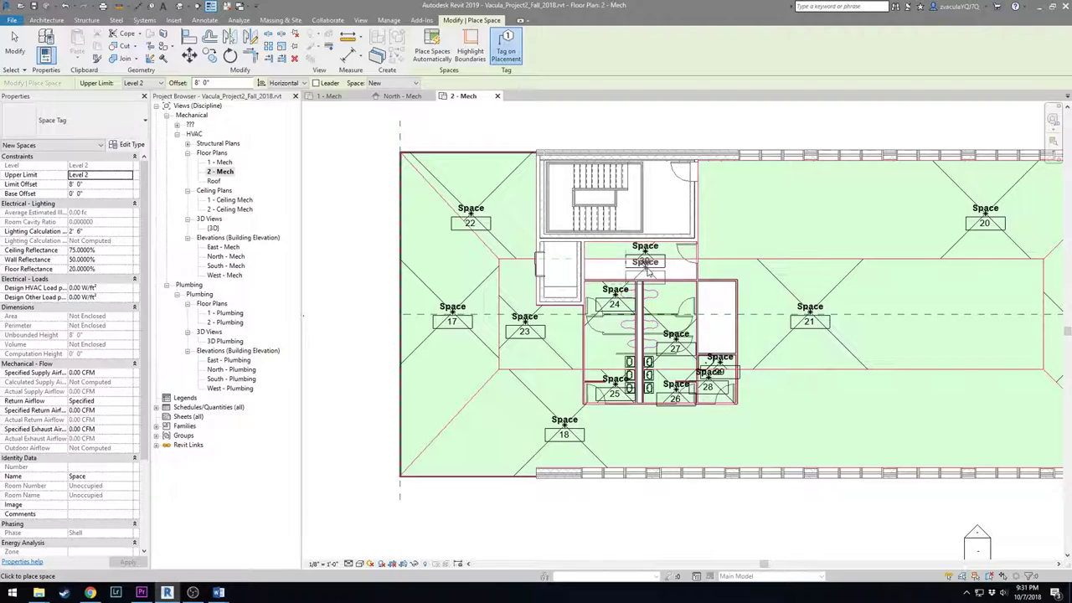
{"action": "scroll", "coordinate": [716, 307], "scroll_direction": "down", "scroll_amount": 2}
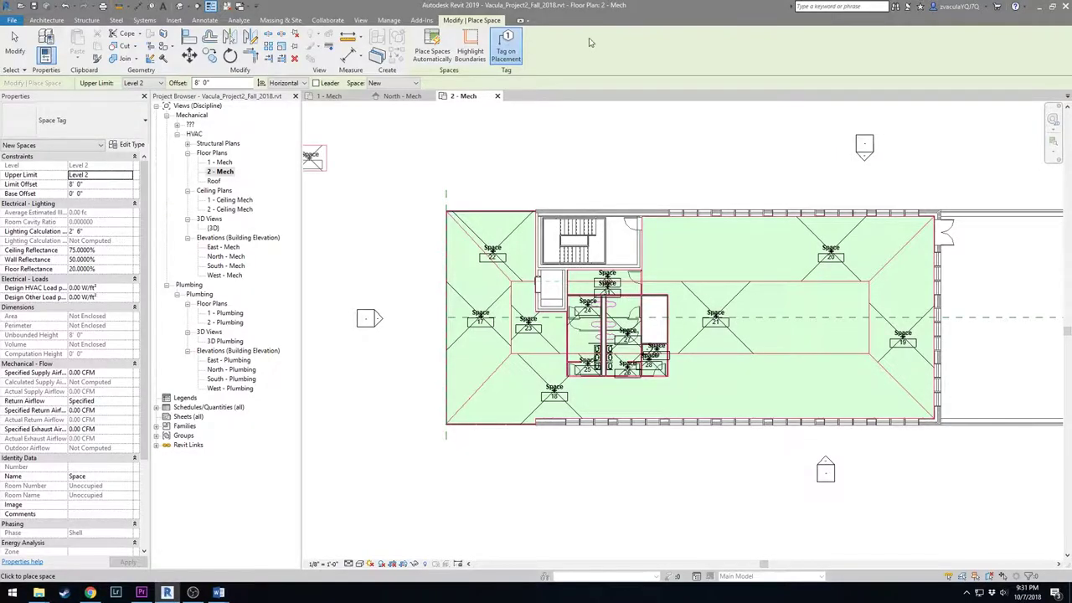
Step: Create HVAC zones for Space 19 and Space 17, plus one empty zone
{"action": "key", "text": "Escape"}
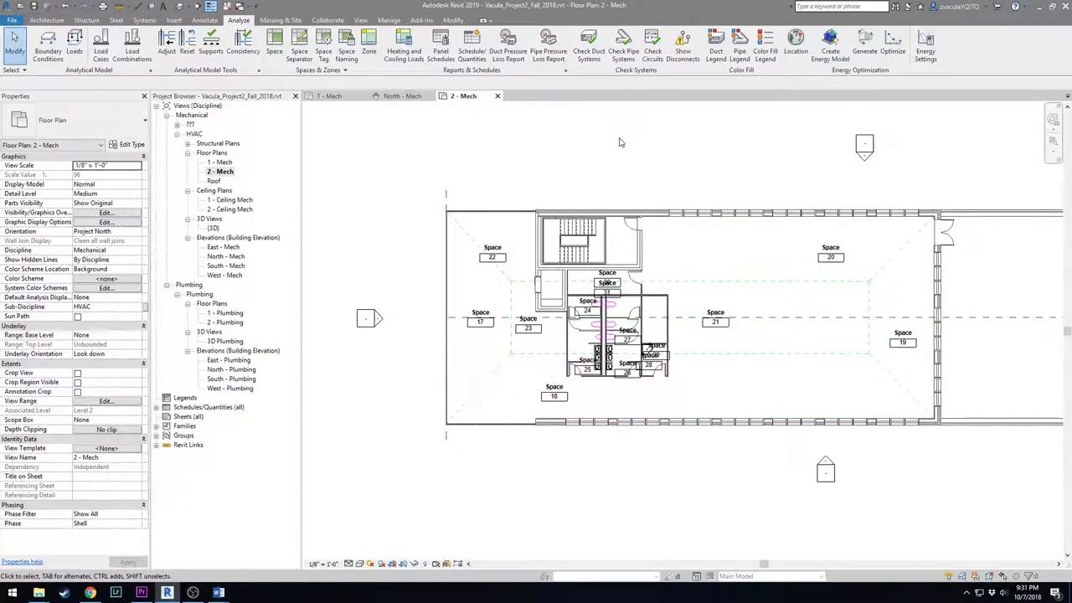
{"action": "left_click", "coordinate": [368, 51]}
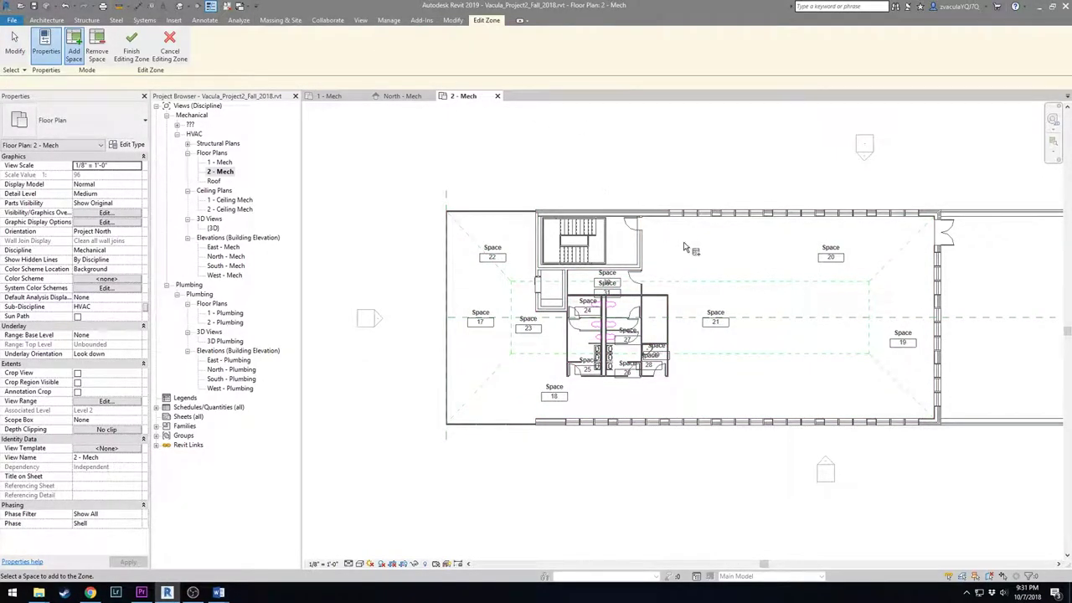
{"action": "left_click", "coordinate": [917, 316]}
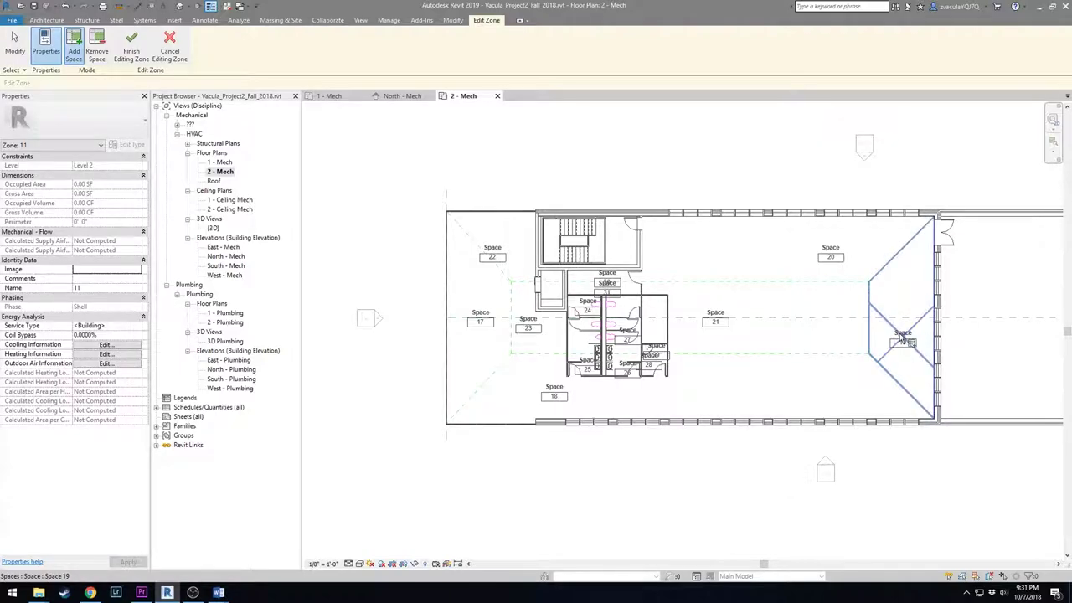
{"action": "left_click", "coordinate": [133, 50]}
{"action": "left_click", "coordinate": [369, 50]}
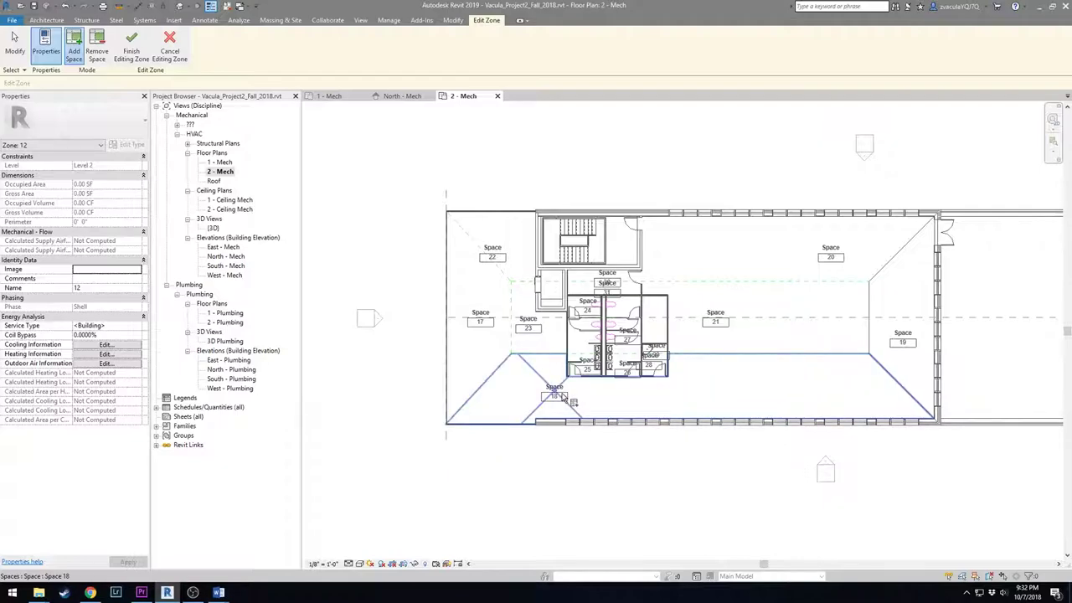
{"action": "left_click", "coordinate": [129, 48]}
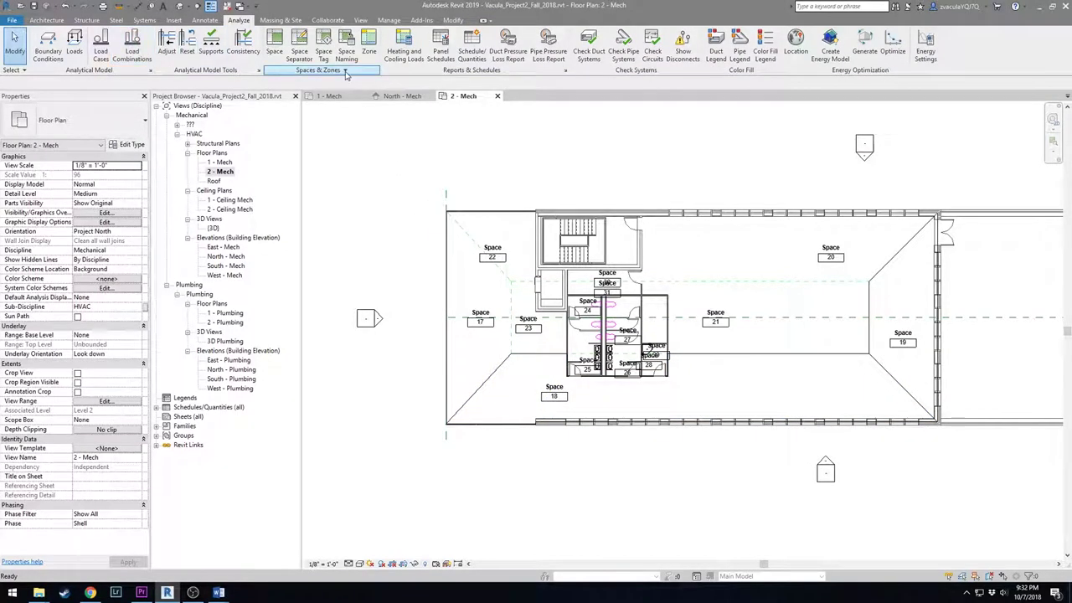
{"action": "left_click", "coordinate": [368, 51]}
{"action": "left_click", "coordinate": [482, 327]}
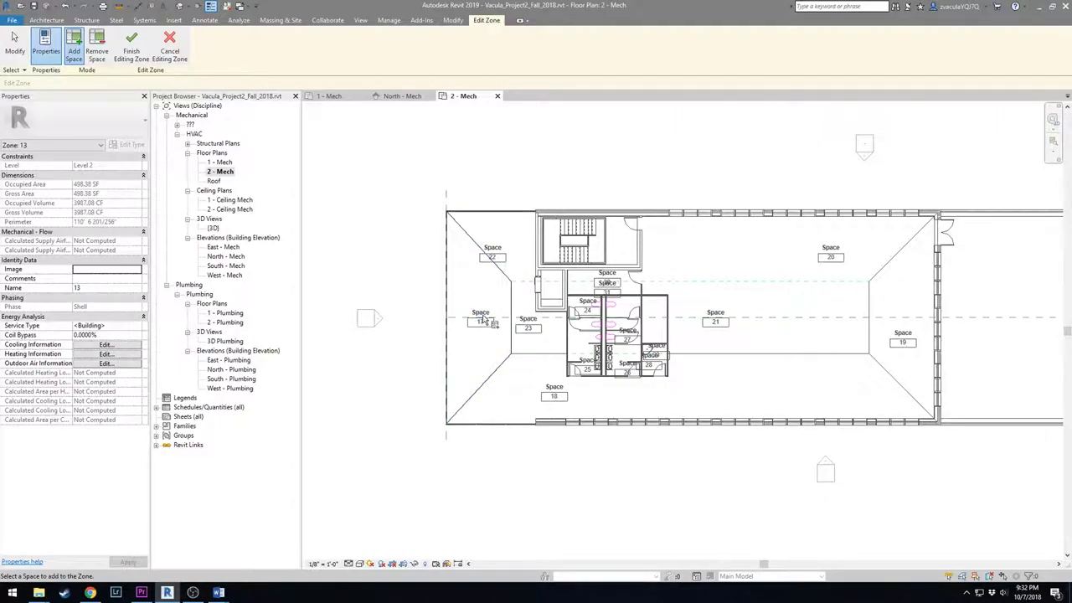
{"action": "left_click", "coordinate": [131, 48]}
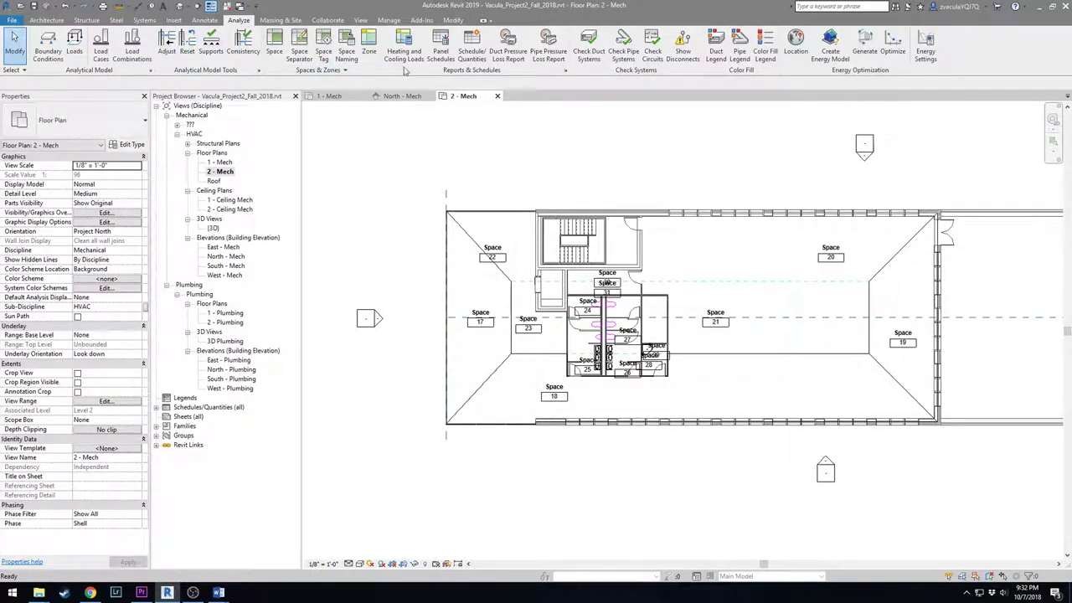
Step: Create more zones up to Zone 16, which holds Space 21
{"action": "left_click", "coordinate": [369, 52]}
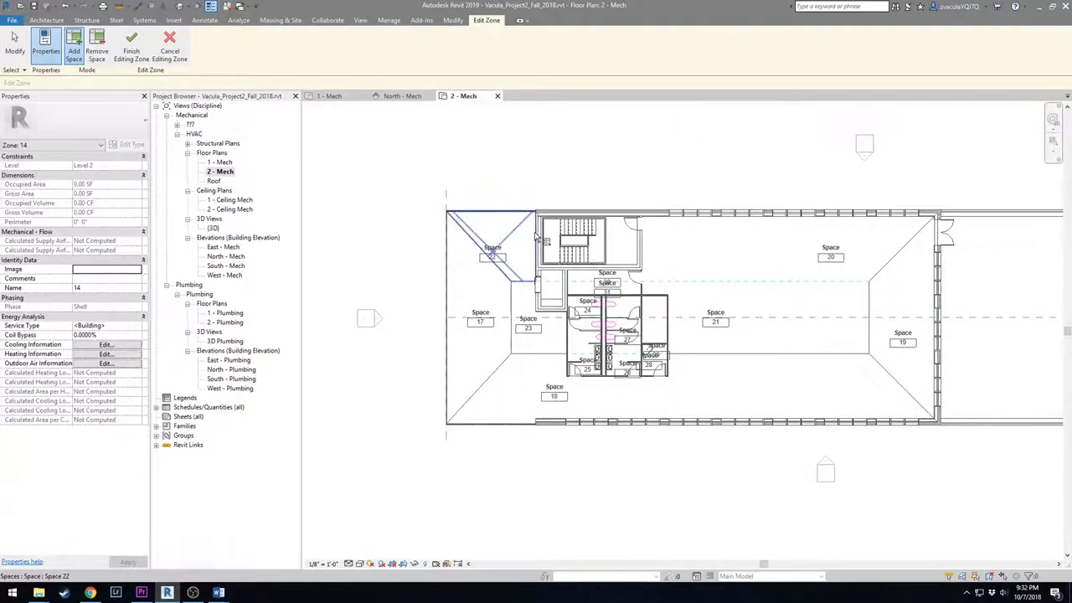
{"action": "left_click", "coordinate": [131, 47]}
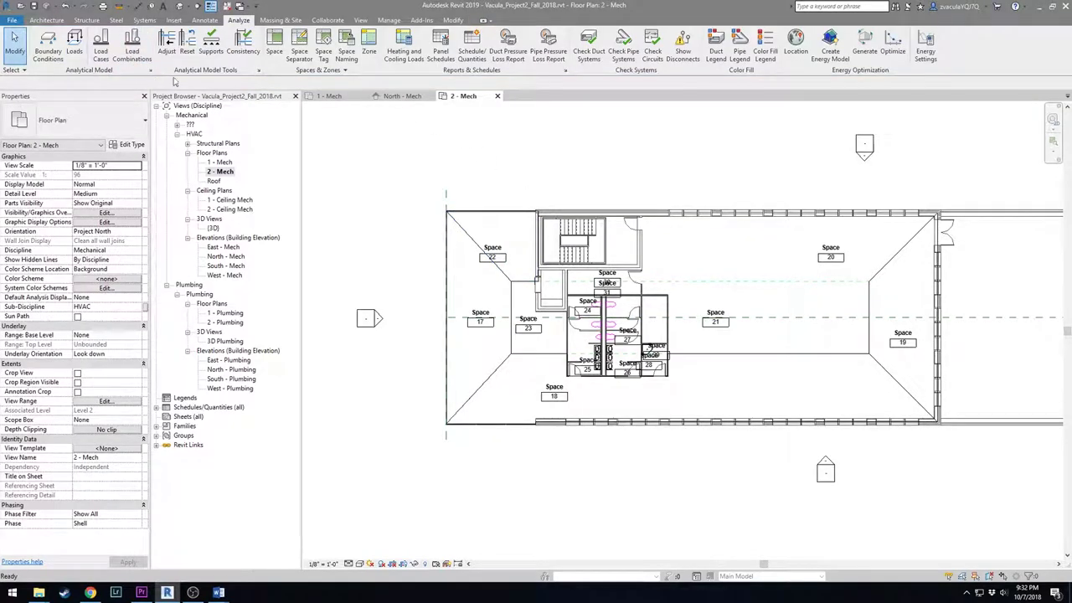
{"action": "left_click", "coordinate": [376, 51]}
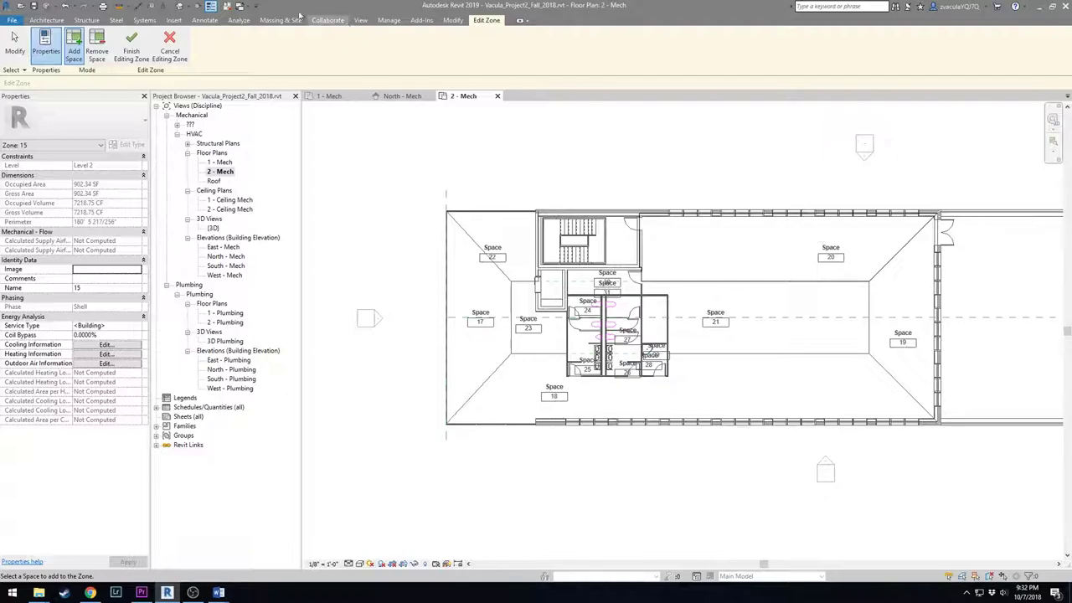
{"action": "left_click", "coordinate": [131, 48]}
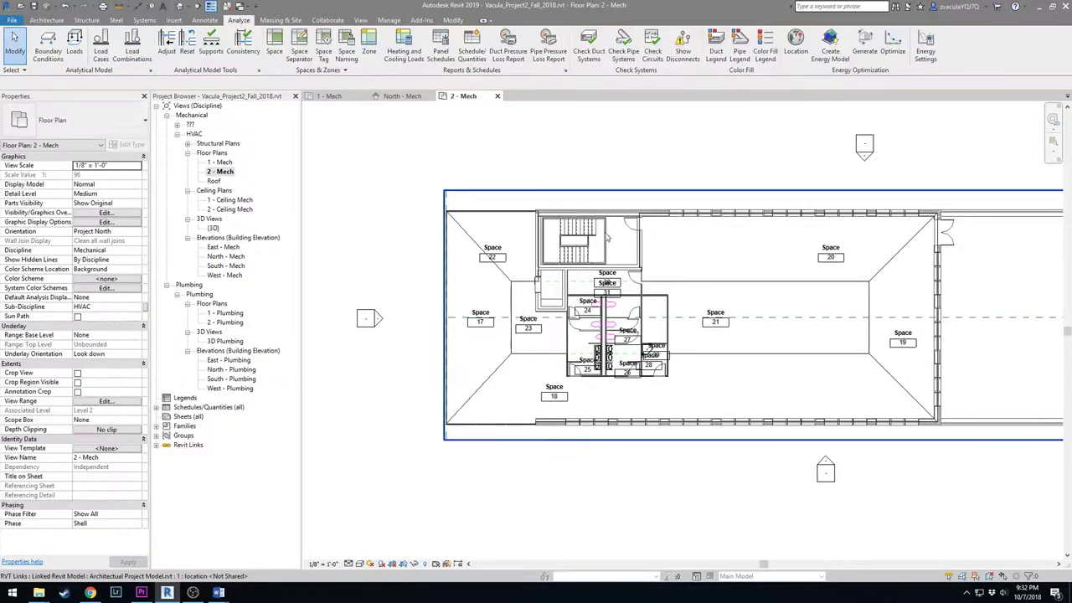
{"action": "left_click", "coordinate": [369, 52]}
{"action": "left_click", "coordinate": [724, 327]}
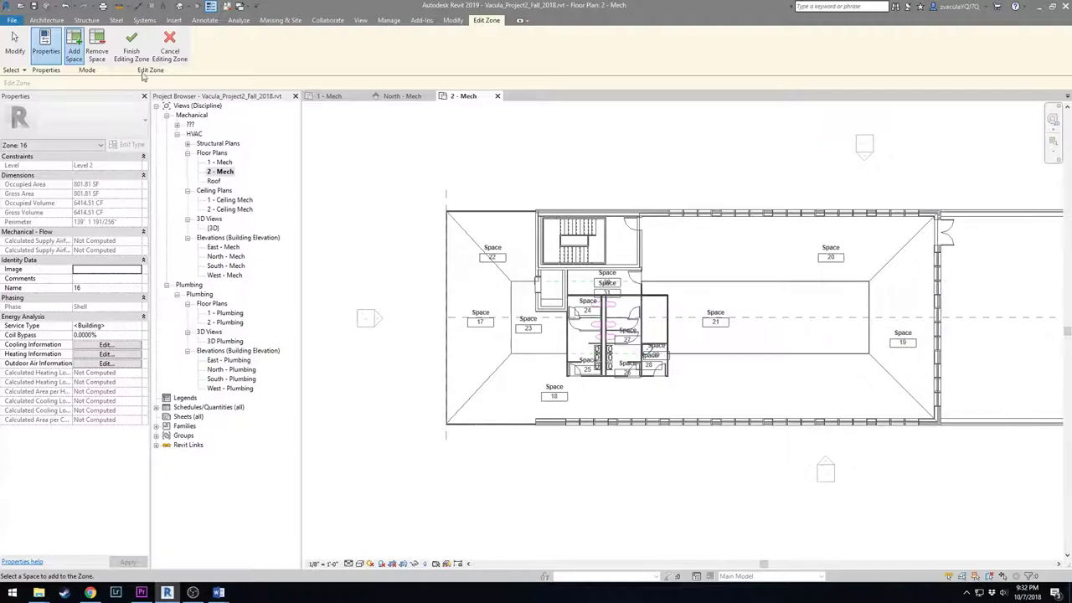
{"action": "left_click", "coordinate": [131, 48]}
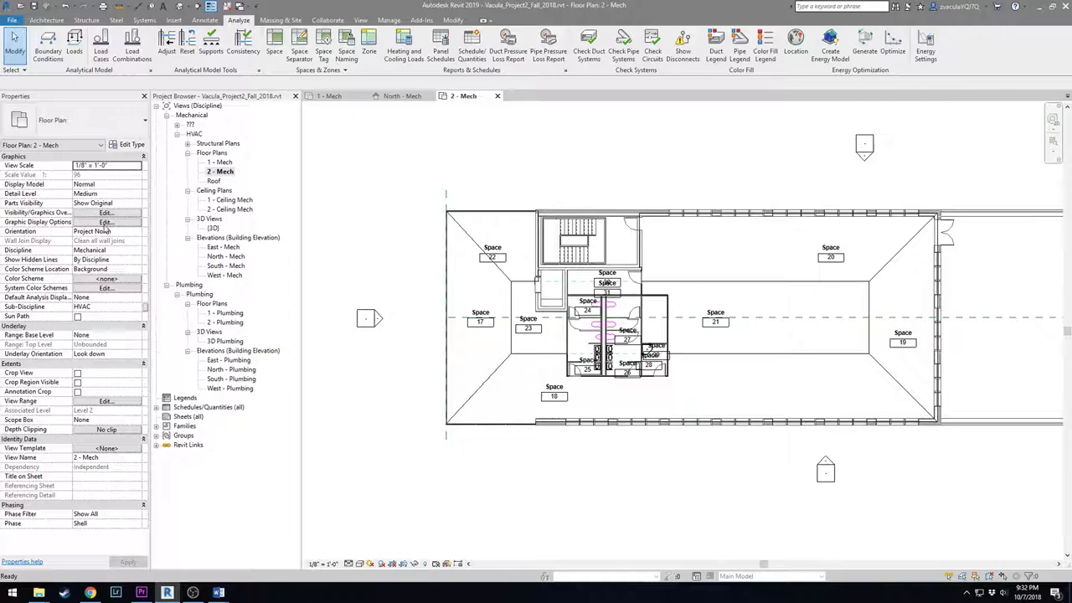
Step: Colour-fill the plan by HVAC Zones using Schema 1
{"action": "left_click", "coordinate": [107, 278]}
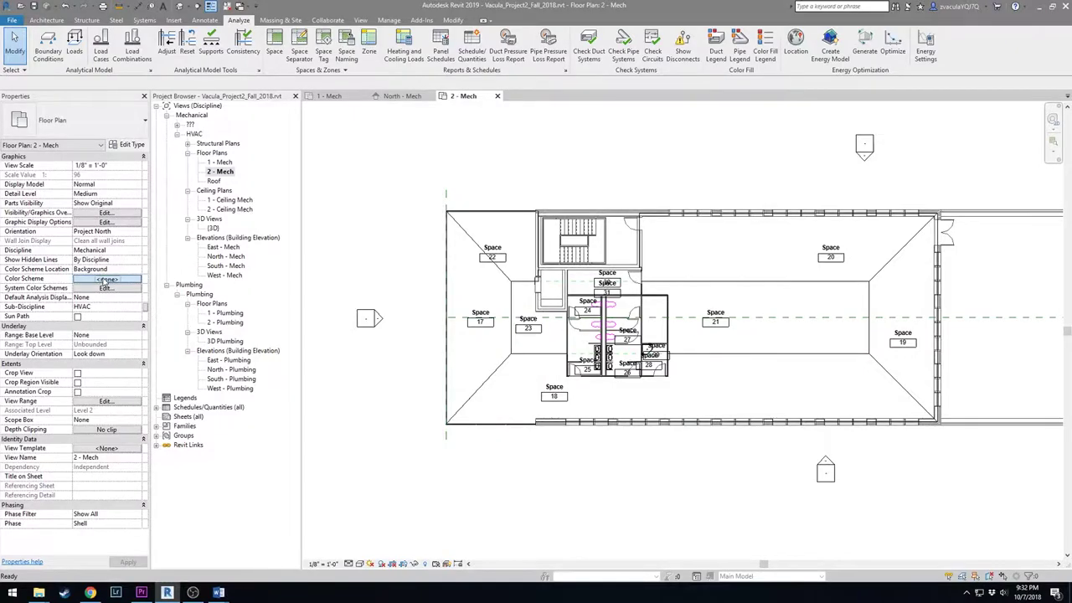
{"action": "left_click", "coordinate": [356, 196]}
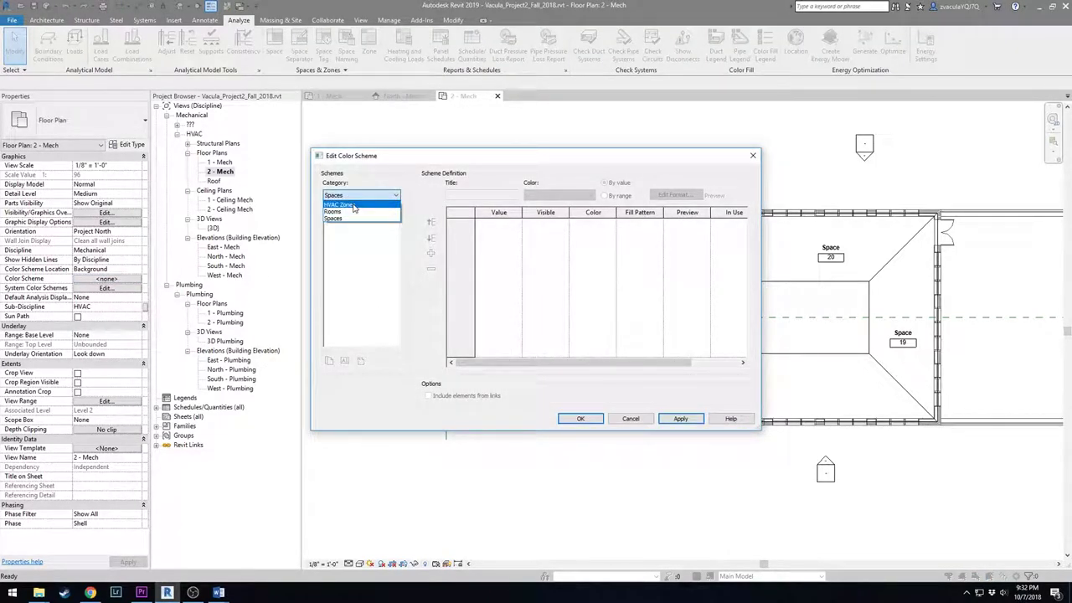
{"action": "left_click", "coordinate": [339, 204]}
{"action": "left_click", "coordinate": [340, 219]}
{"action": "left_click", "coordinate": [581, 419]}
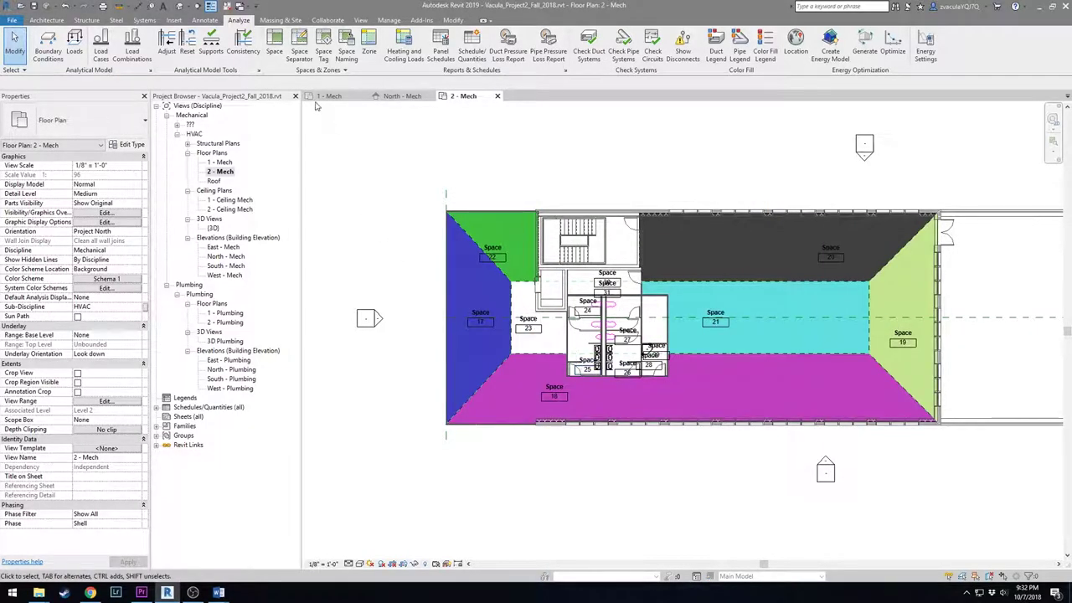
Step: Create Zone 17 from Space 31
{"action": "left_click", "coordinate": [368, 50]}
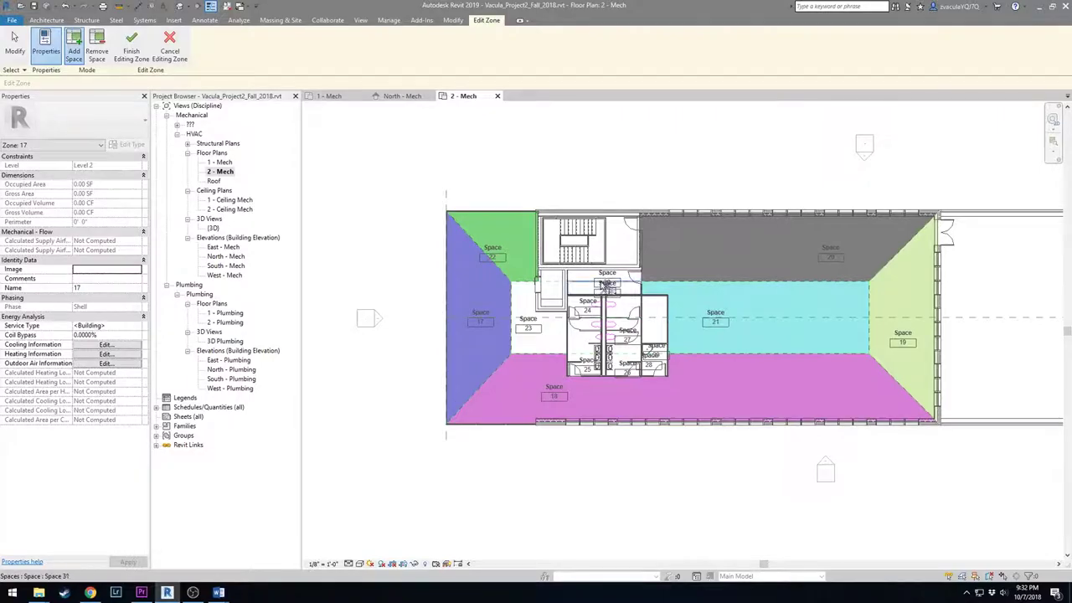
{"action": "left_click", "coordinate": [607, 289]}
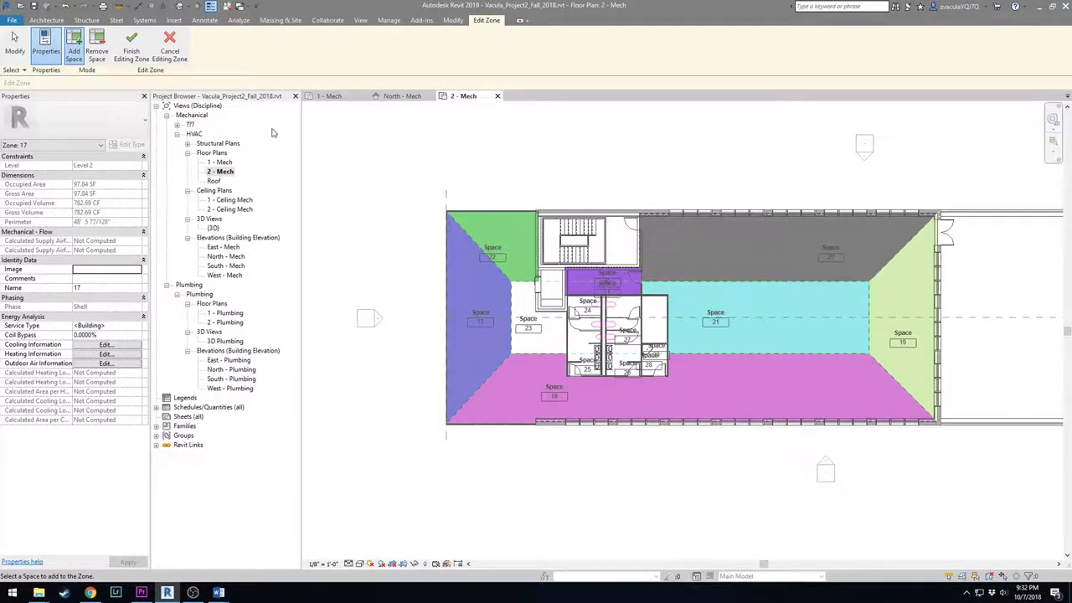
{"action": "left_click", "coordinate": [132, 46]}
Step: Create Zone 18 from restroom Spaces 24, 25, 26 and 27
{"action": "left_click", "coordinate": [369, 50]}
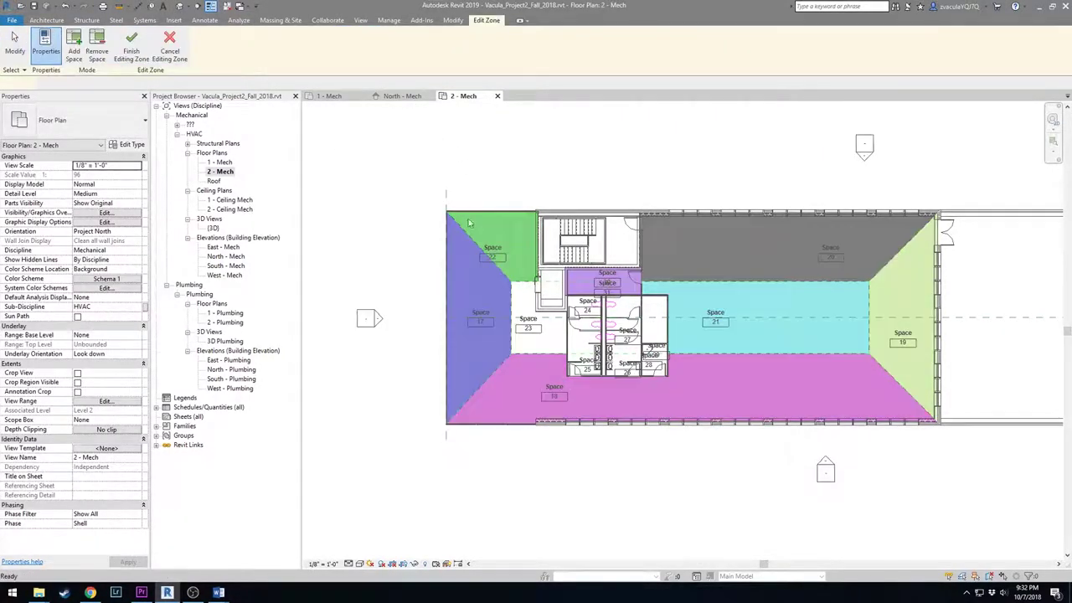
{"action": "left_click", "coordinate": [589, 312]}
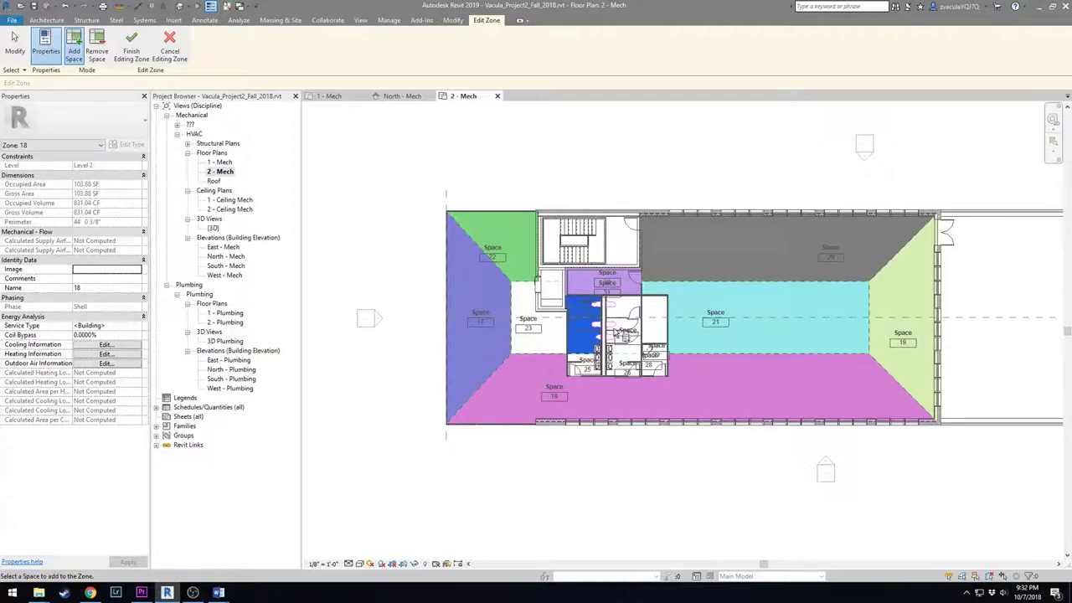
{"action": "left_click", "coordinate": [624, 335]}
{"action": "left_click", "coordinate": [626, 367]}
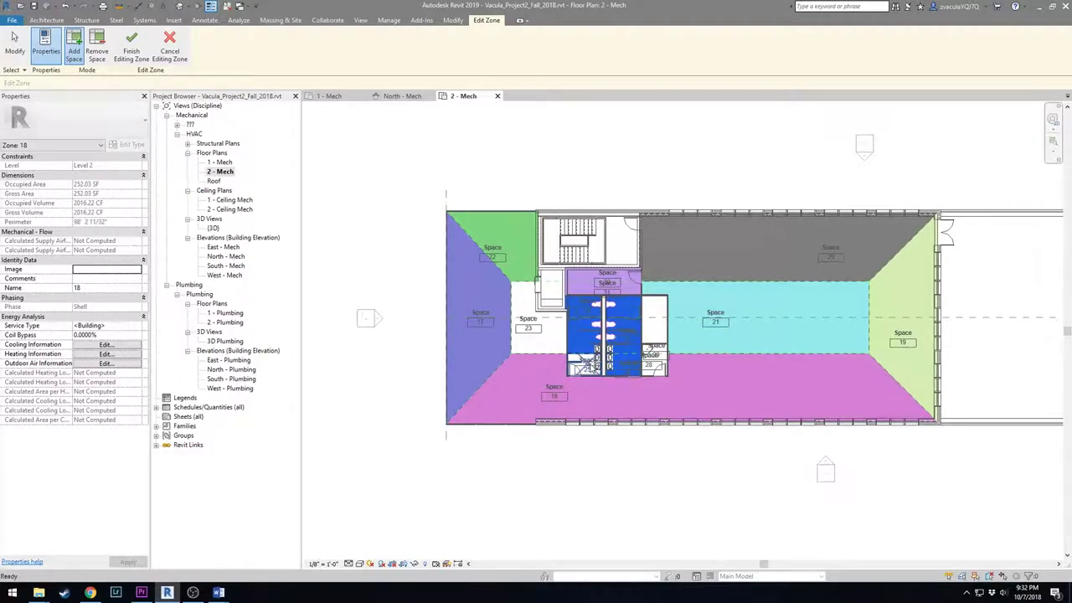
{"action": "left_click", "coordinate": [584, 367]}
{"action": "left_click", "coordinate": [126, 52]}
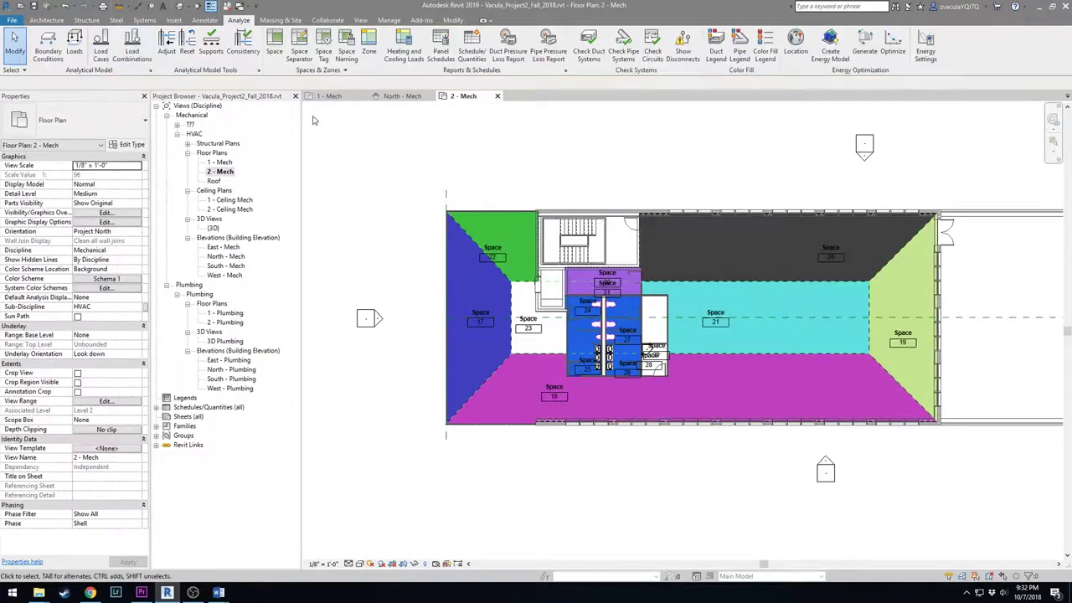
Step: Create Zone 19 from the small space beside Space 28
{"action": "left_click", "coordinate": [369, 50]}
{"action": "left_click", "coordinate": [656, 346]}
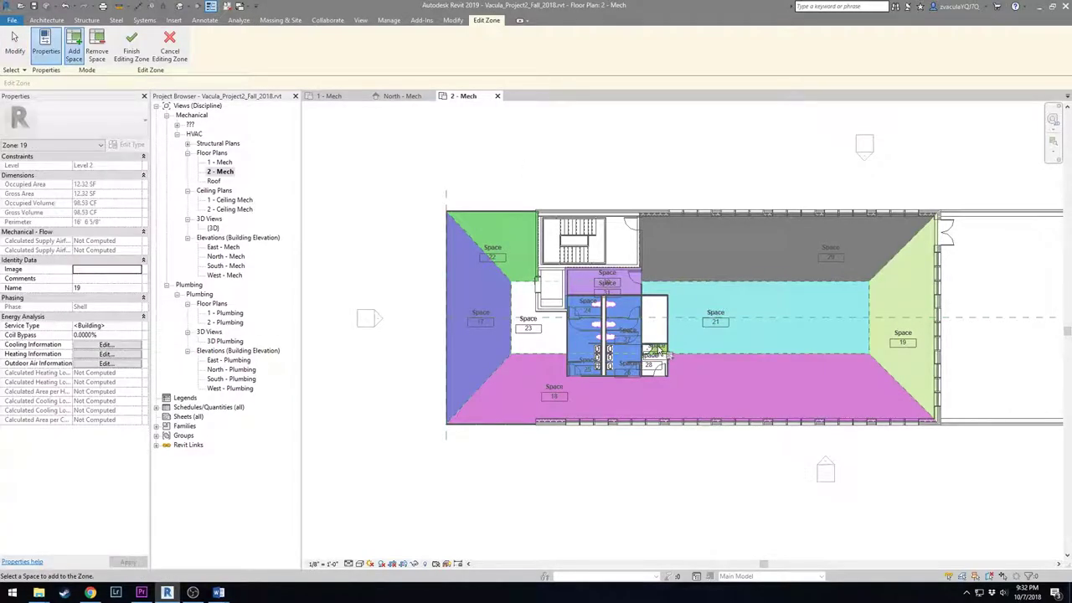
{"action": "scroll", "coordinate": [636, 383], "scroll_direction": "up", "scroll_amount": 3}
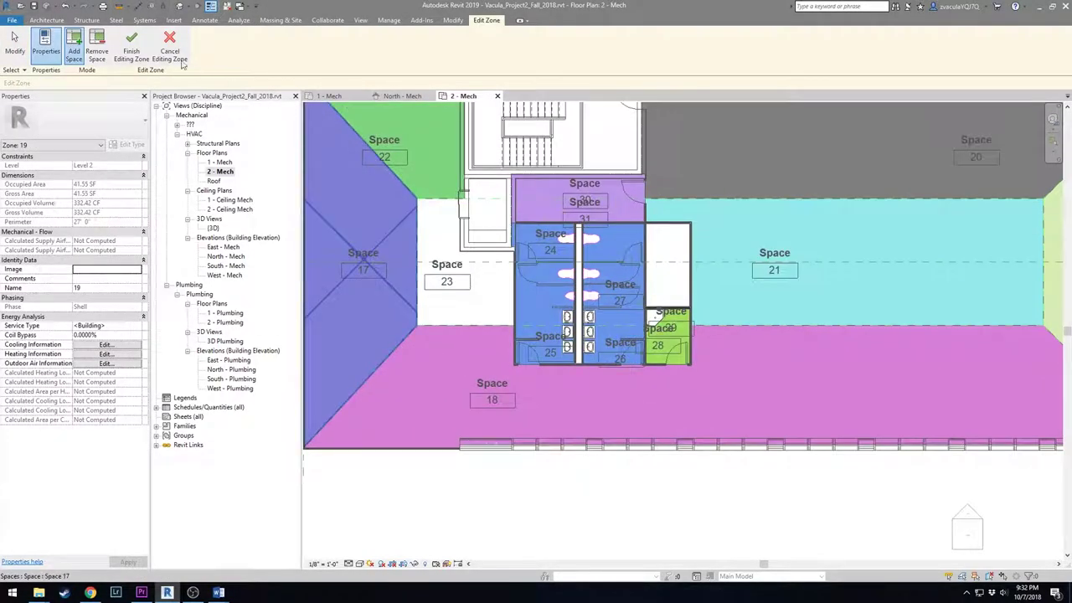
{"action": "left_click", "coordinate": [127, 53]}
{"action": "scroll", "coordinate": [609, 361], "scroll_direction": "down", "scroll_amount": 3}
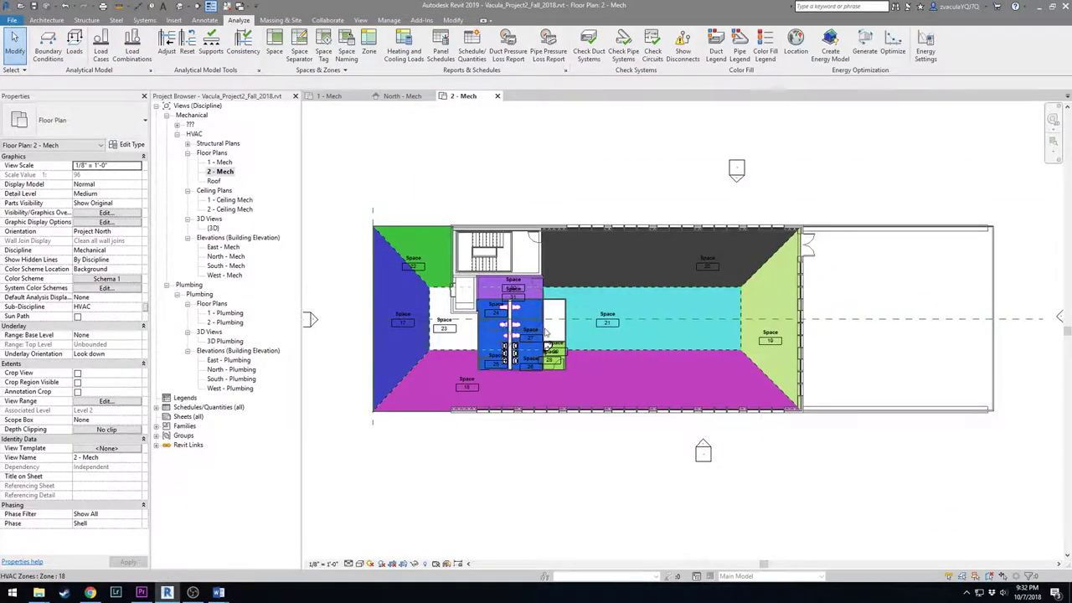
{"action": "scroll", "coordinate": [539, 194], "scroll_direction": "down", "scroll_amount": 2}
{"action": "scroll", "coordinate": [539, 193], "scroll_direction": "up", "scroll_amount": 2}
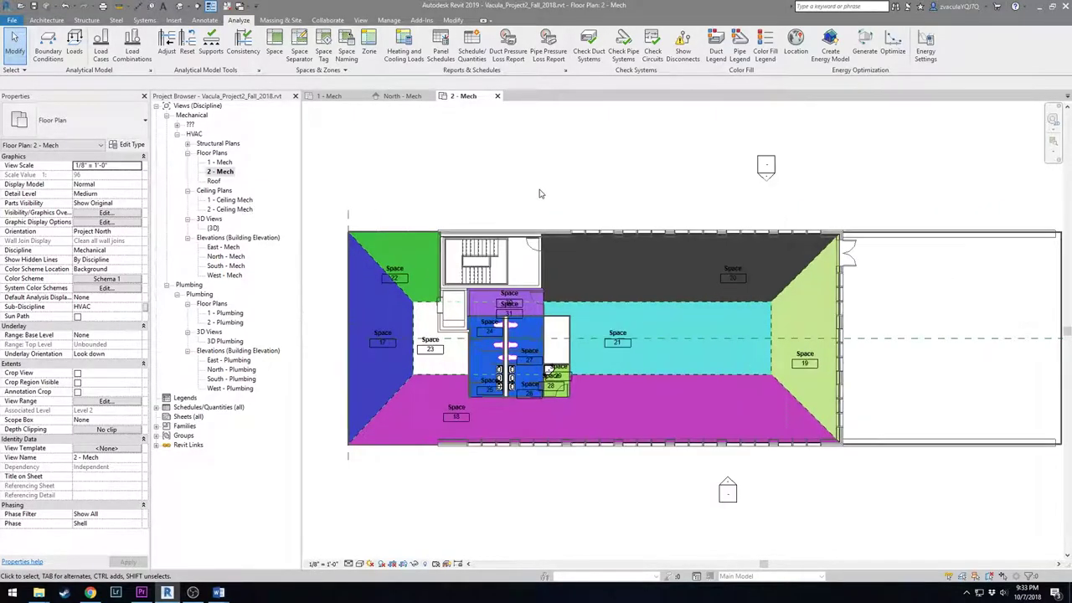
{"action": "scroll", "coordinate": [540, 193], "scroll_direction": "down", "scroll_amount": 1}
{"action": "scroll", "coordinate": [540, 193], "scroll_direction": "up", "scroll_amount": 1}
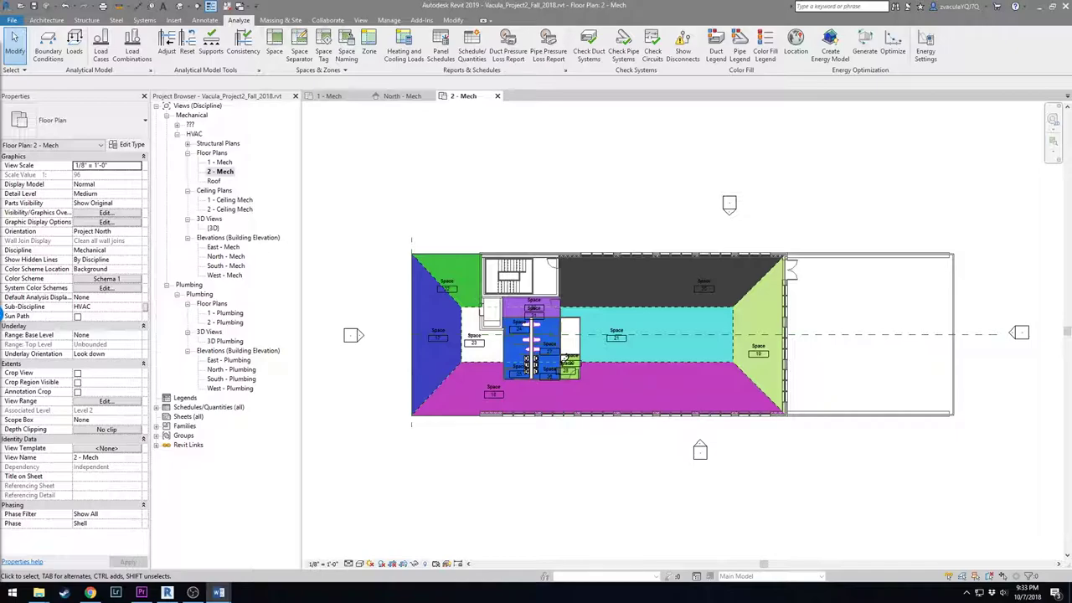
Step: Create a new Spaces schedule named Space Schedule, set to the Shell phase
{"action": "left_click", "coordinate": [361, 20]}
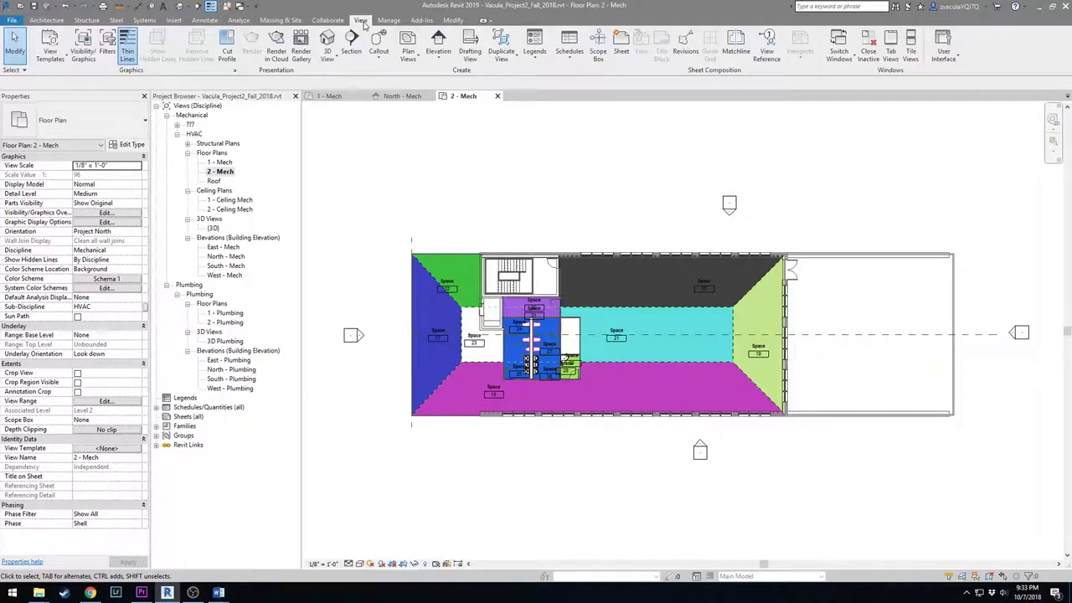
{"action": "left_click", "coordinate": [570, 48]}
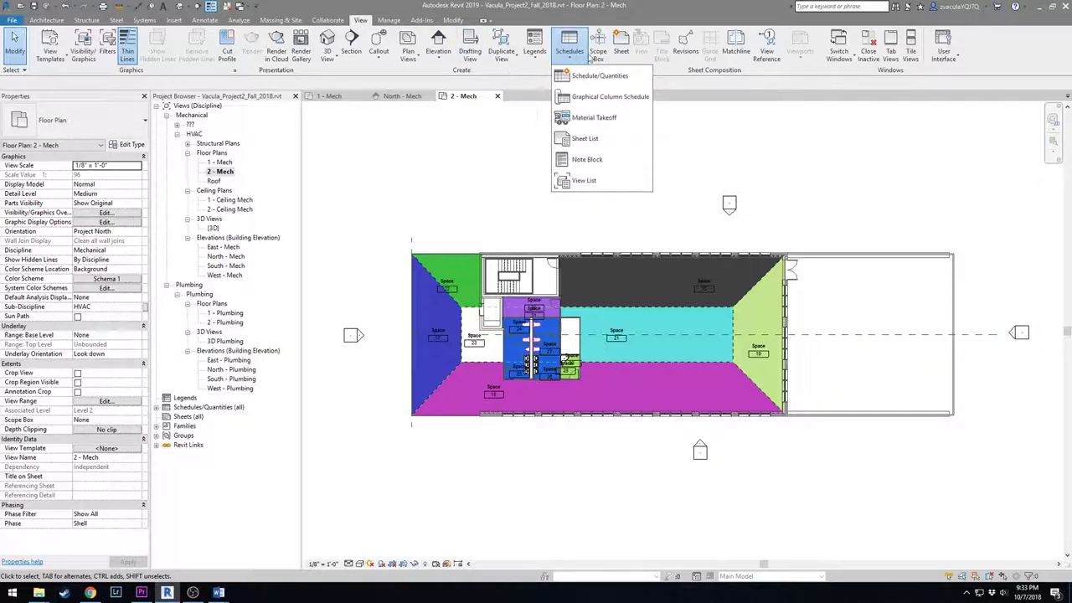
{"action": "left_click", "coordinate": [598, 77]}
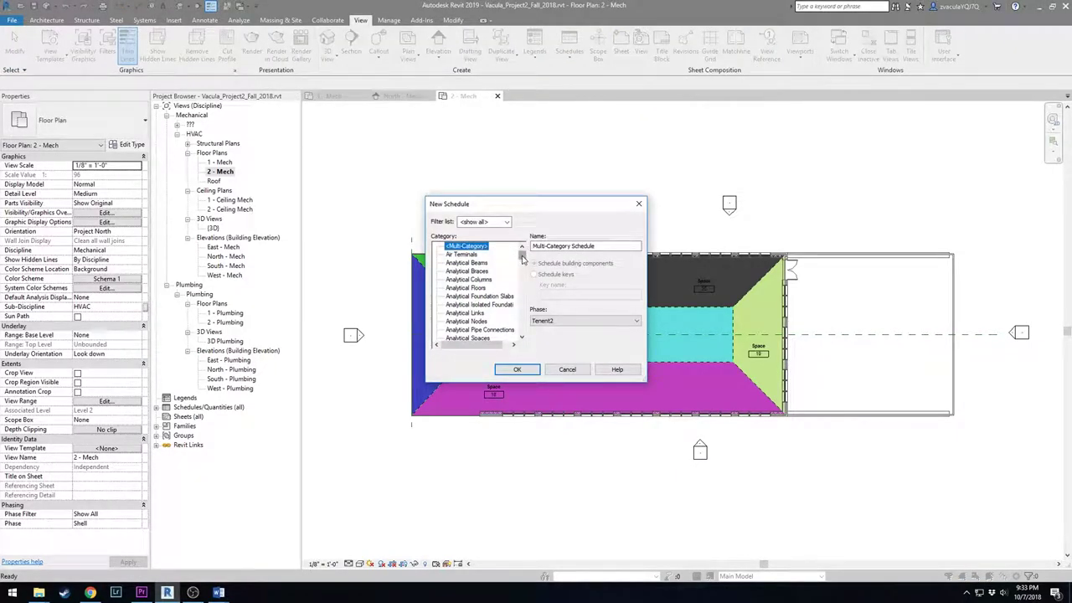
{"action": "scroll", "coordinate": [523, 261], "scroll_direction": "down", "scroll_amount": 4}
{"action": "left_click", "coordinate": [490, 272]}
{"action": "scroll", "coordinate": [489, 276], "scroll_direction": "down", "scroll_amount": 2}
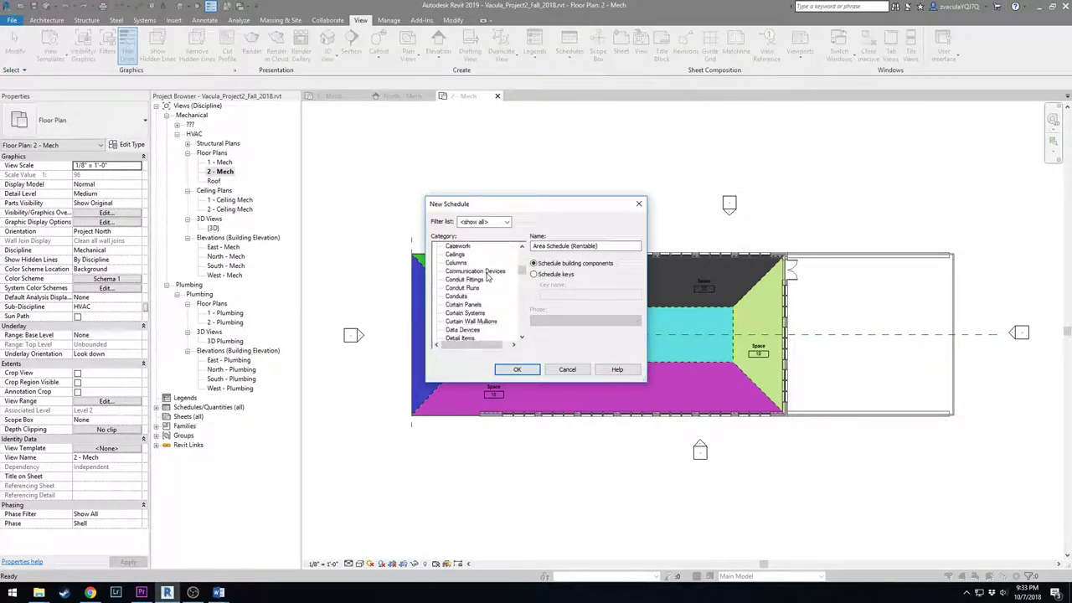
{"action": "scroll", "coordinate": [488, 277], "scroll_direction": "down", "scroll_amount": 7}
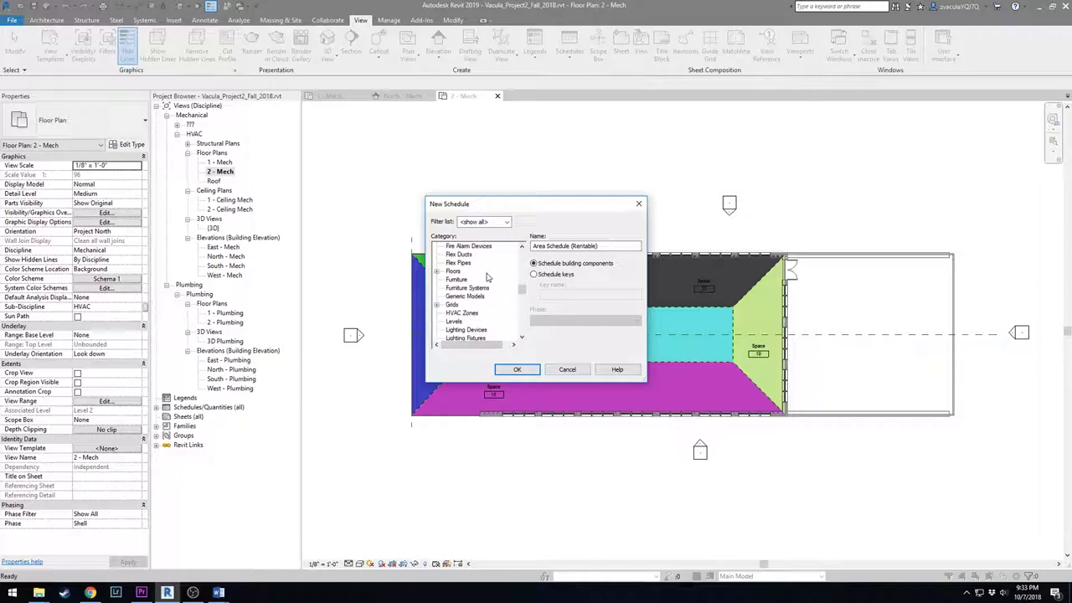
{"action": "scroll", "coordinate": [487, 276], "scroll_direction": "down", "scroll_amount": 7}
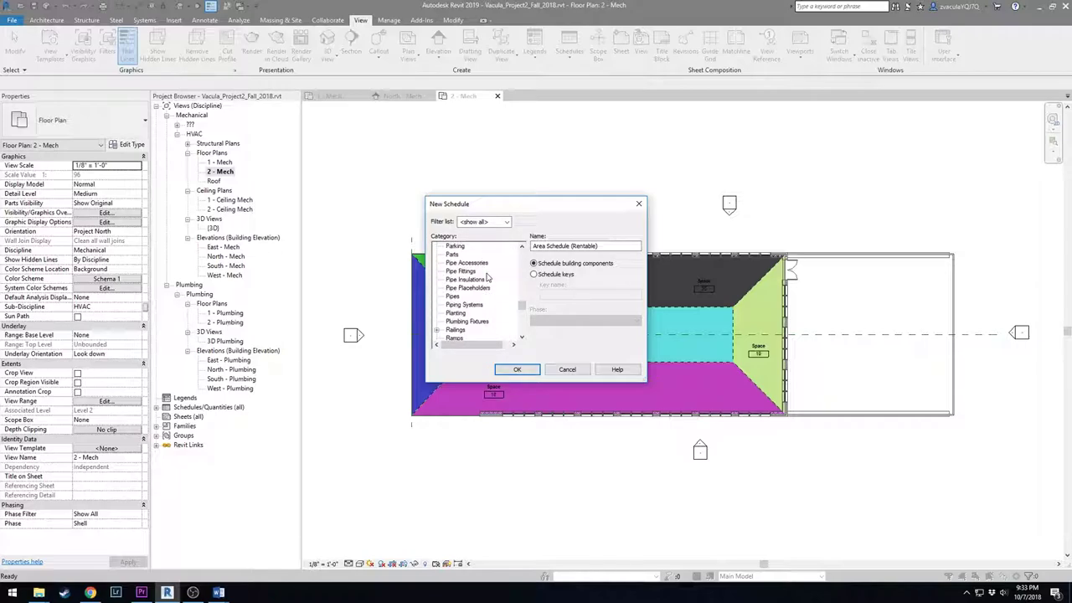
{"action": "scroll", "coordinate": [486, 277], "scroll_direction": "down", "scroll_amount": 2}
{"action": "scroll", "coordinate": [486, 277], "scroll_direction": "down", "scroll_amount": 3}
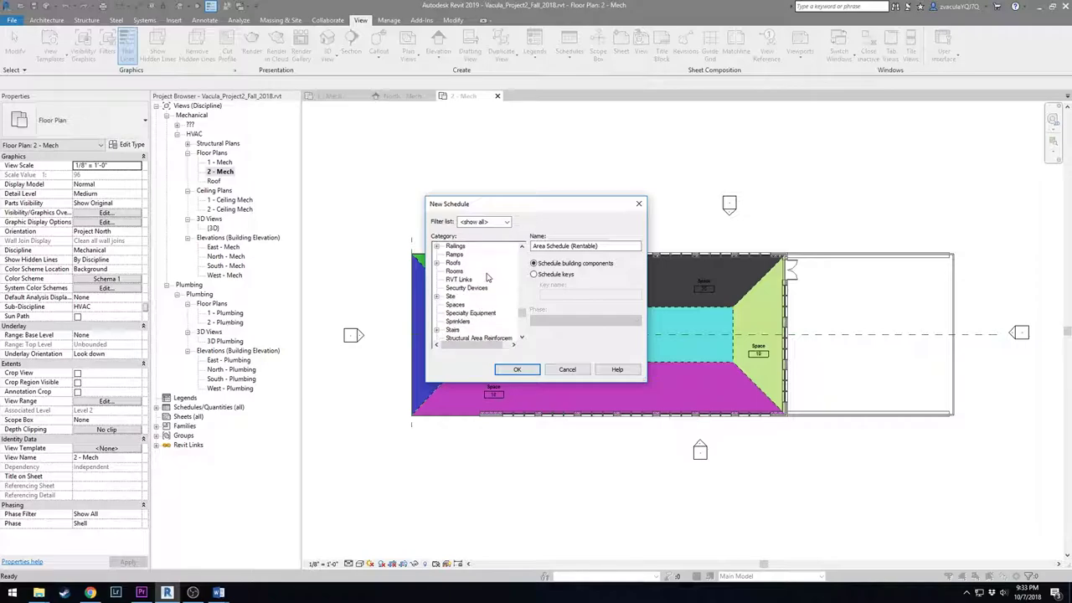
{"action": "left_click", "coordinate": [456, 305]}
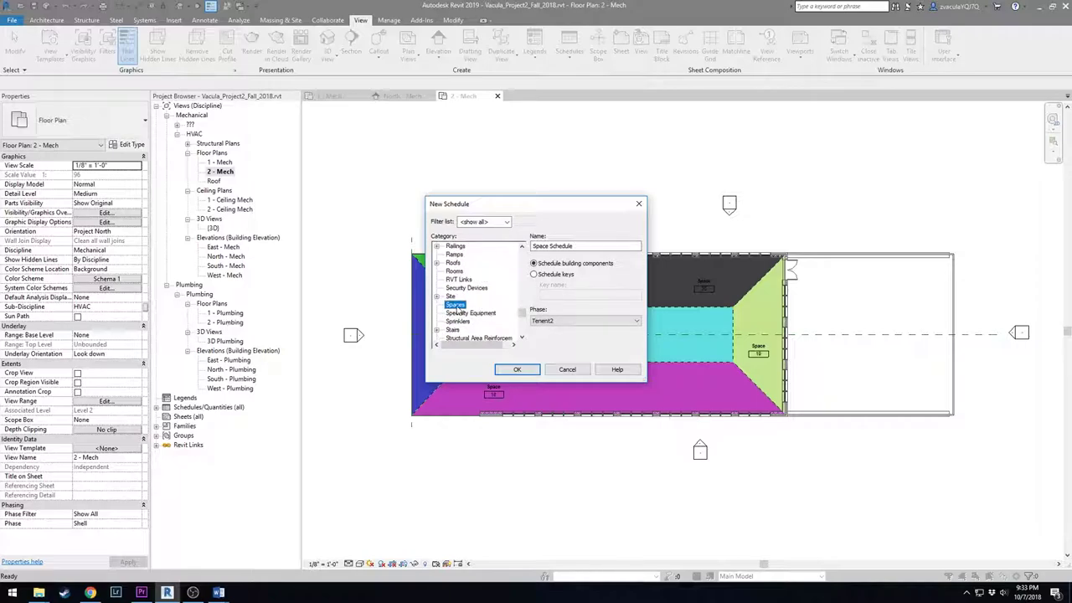
{"action": "left_click", "coordinate": [559, 325]}
{"action": "left_click", "coordinate": [557, 339]}
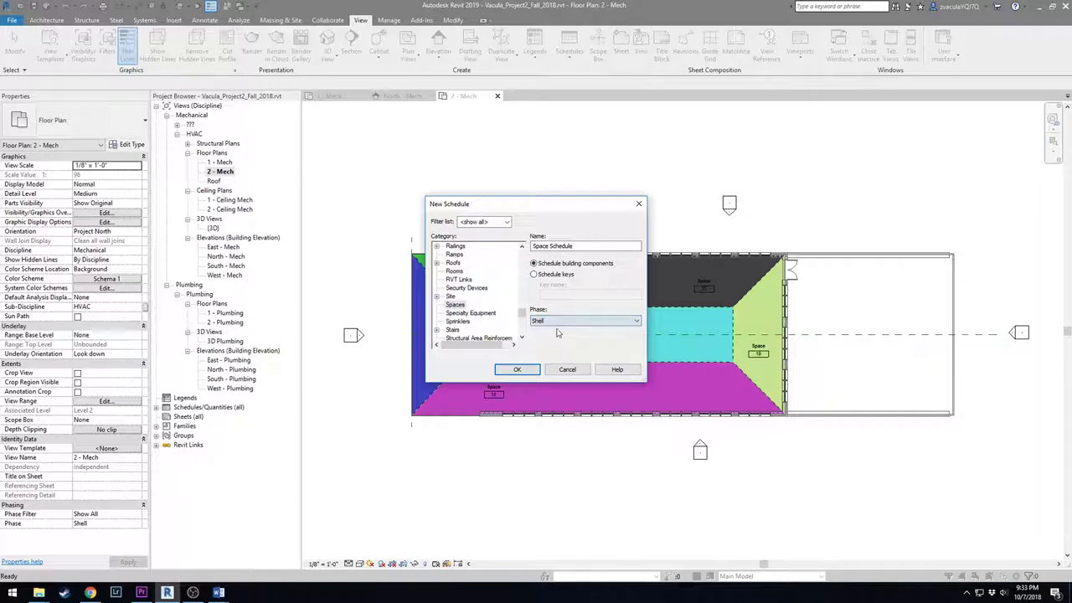
{"action": "left_click", "coordinate": [518, 370]}
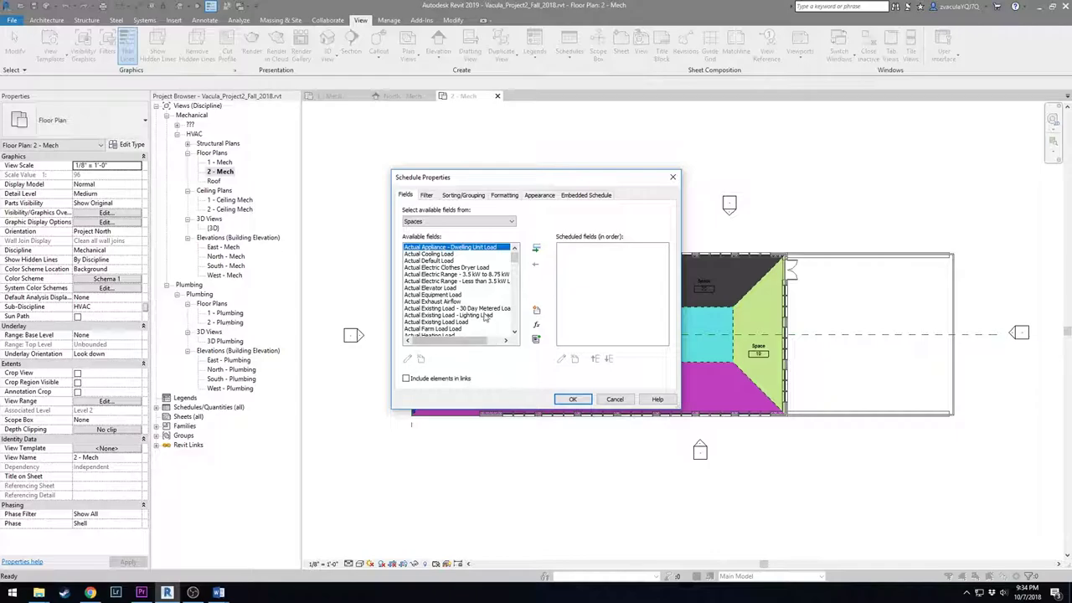
Step: Add Number and Name to the schedule's fields
{"action": "left_click", "coordinate": [444, 255]}
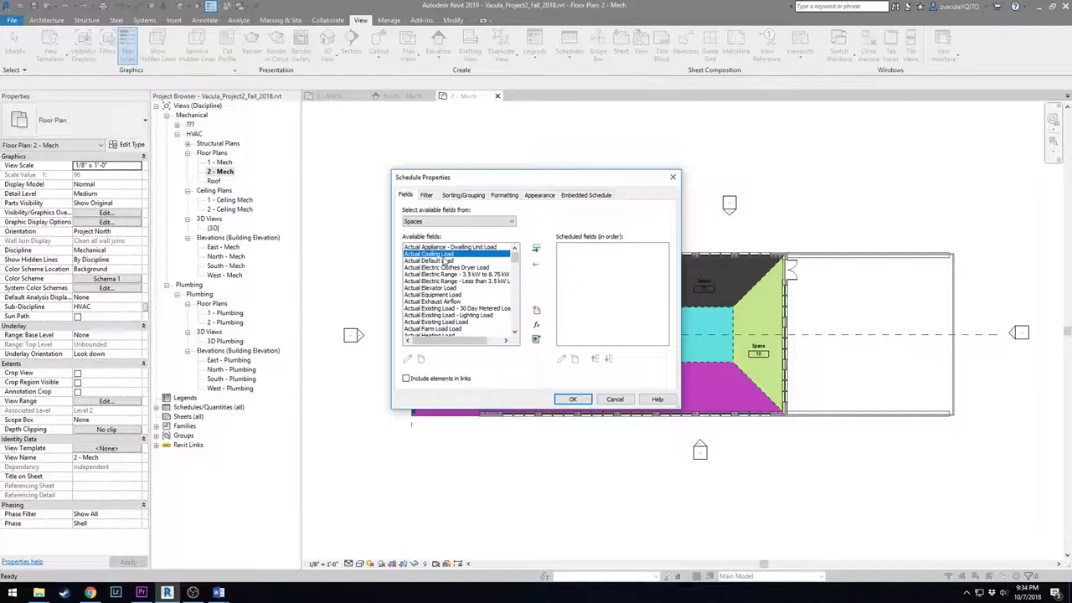
{"action": "type", "text": "nu"}
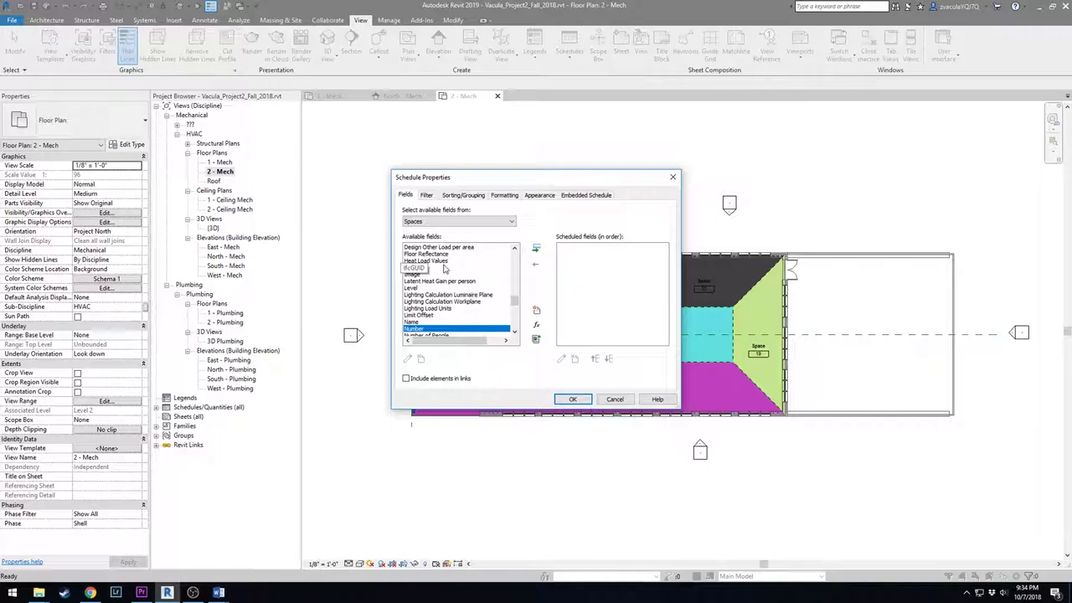
{"action": "left_click", "coordinate": [444, 273]}
{"action": "scroll", "coordinate": [446, 270], "scroll_direction": "up", "scroll_amount": 10}
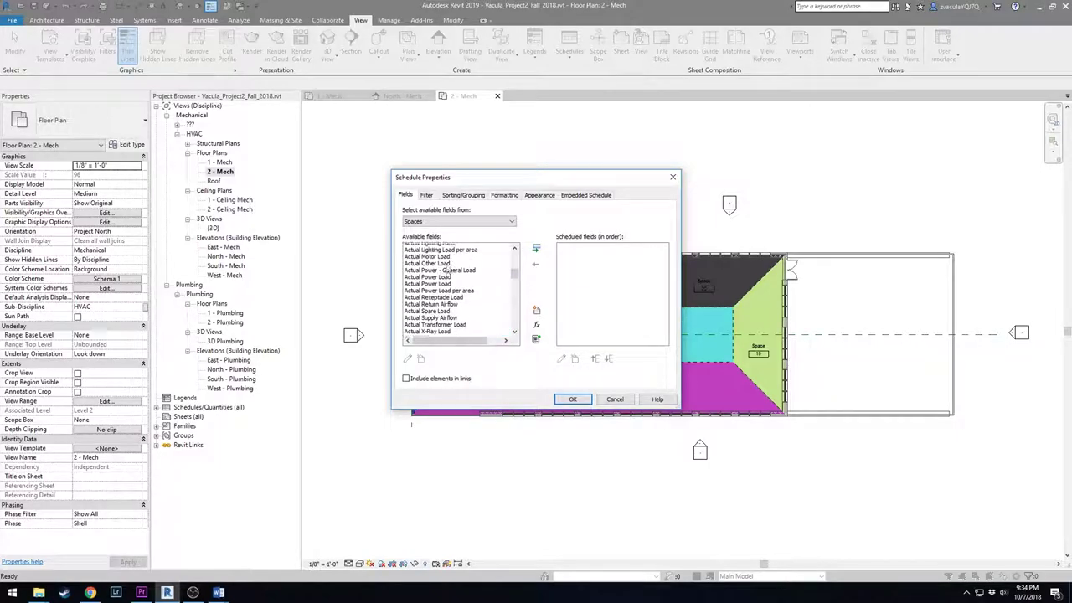
{"action": "scroll", "coordinate": [446, 270], "scroll_direction": "up", "scroll_amount": 5}
{"action": "left_click", "coordinate": [449, 261]}
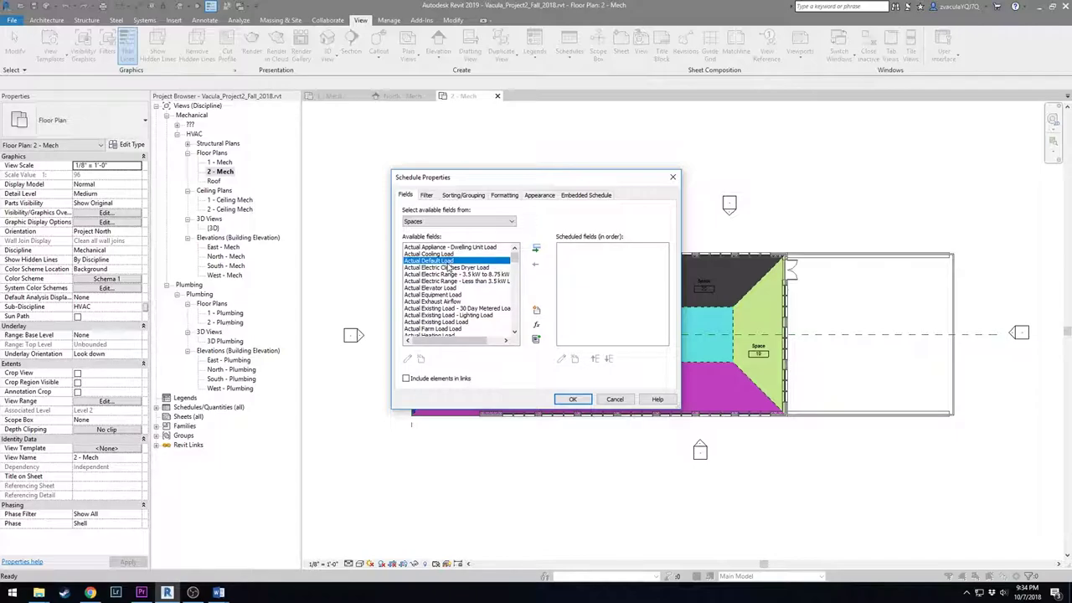
{"action": "type", "text": "nu"}
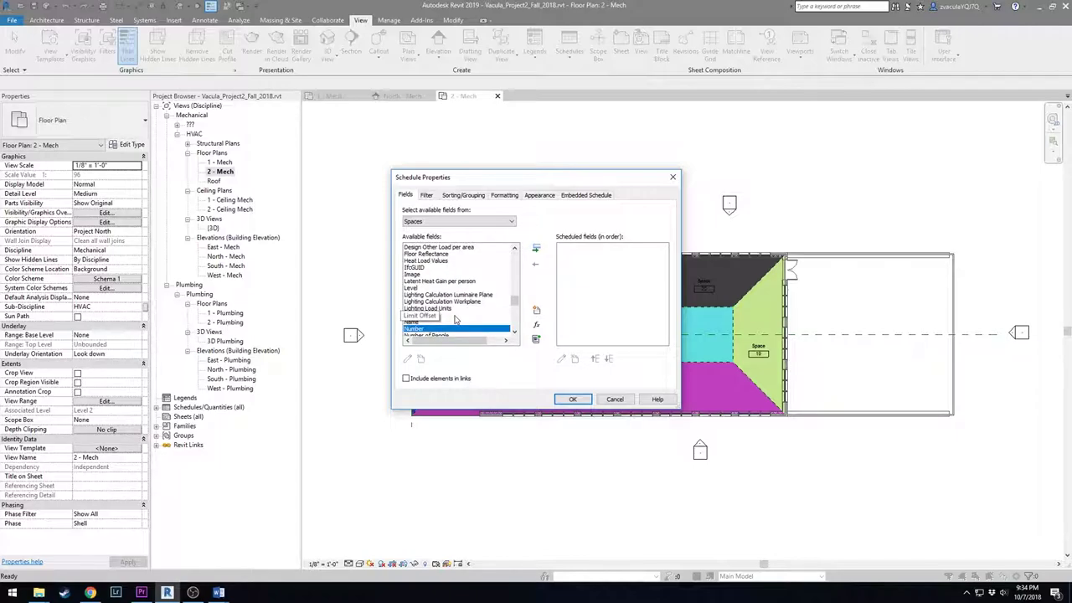
{"action": "double_click", "coordinate": [449, 330]}
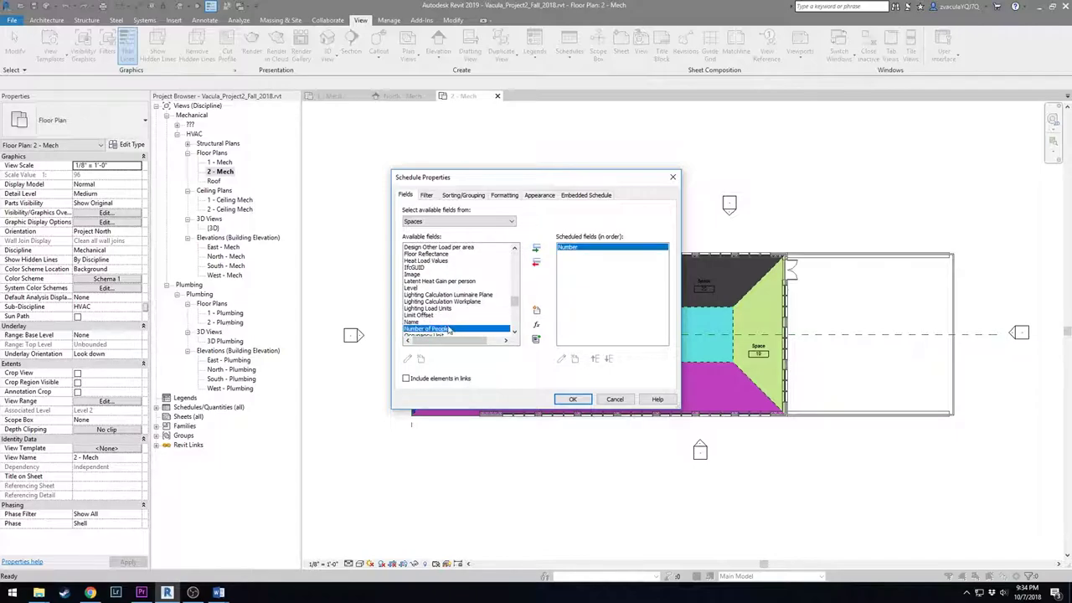
{"action": "double_click", "coordinate": [443, 323]}
Step: Add Area, Number of People, Level and Zone to the schedule's fields
{"action": "left_click", "coordinate": [446, 309]}
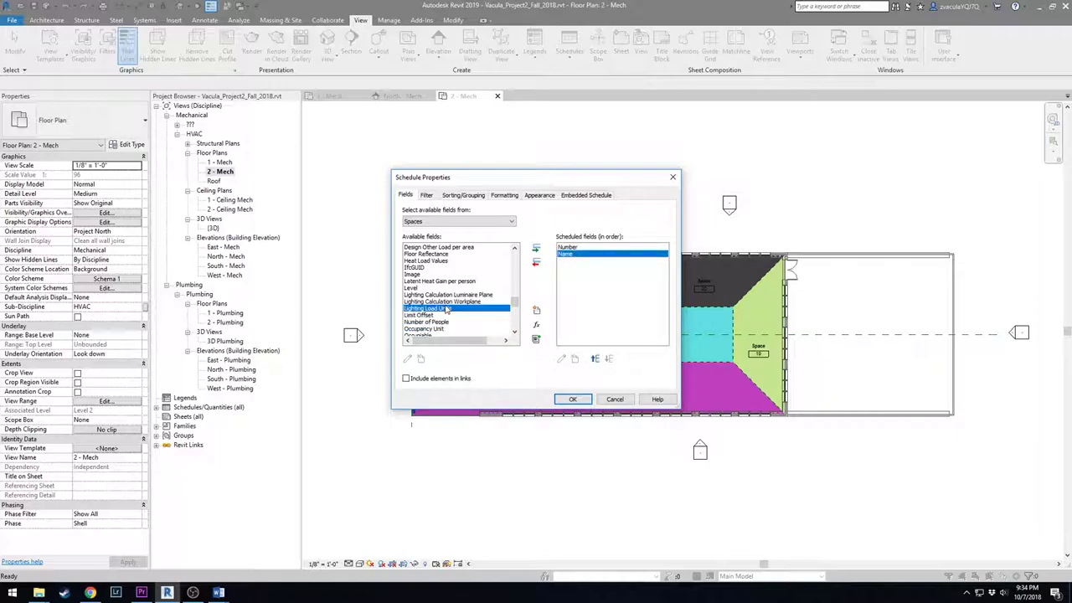
{"action": "scroll", "coordinate": [446, 309], "scroll_direction": "up", "scroll_amount": 5}
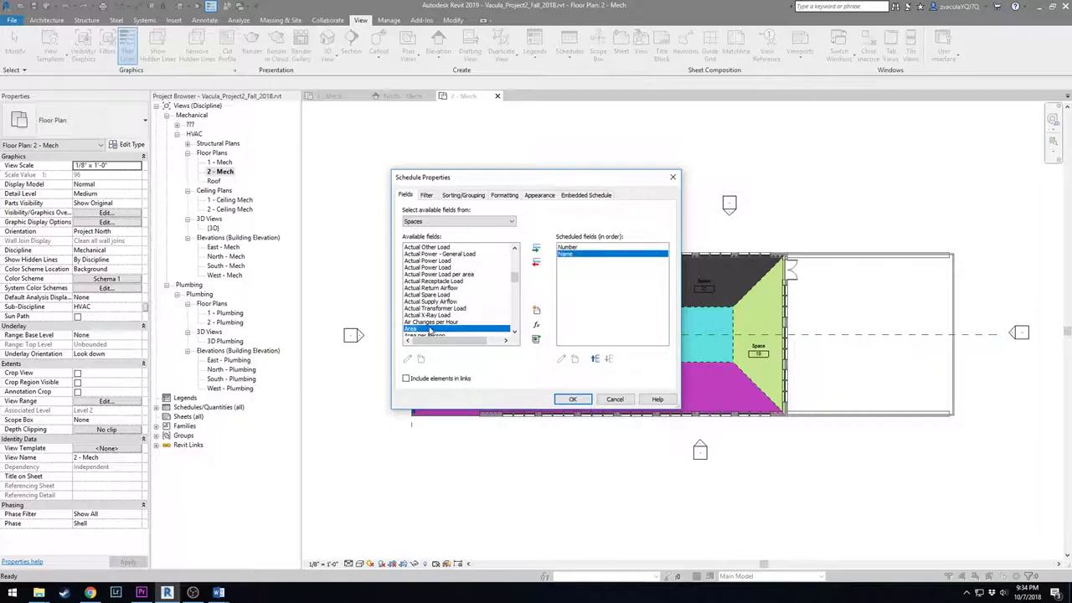
{"action": "double_click", "coordinate": [430, 329]}
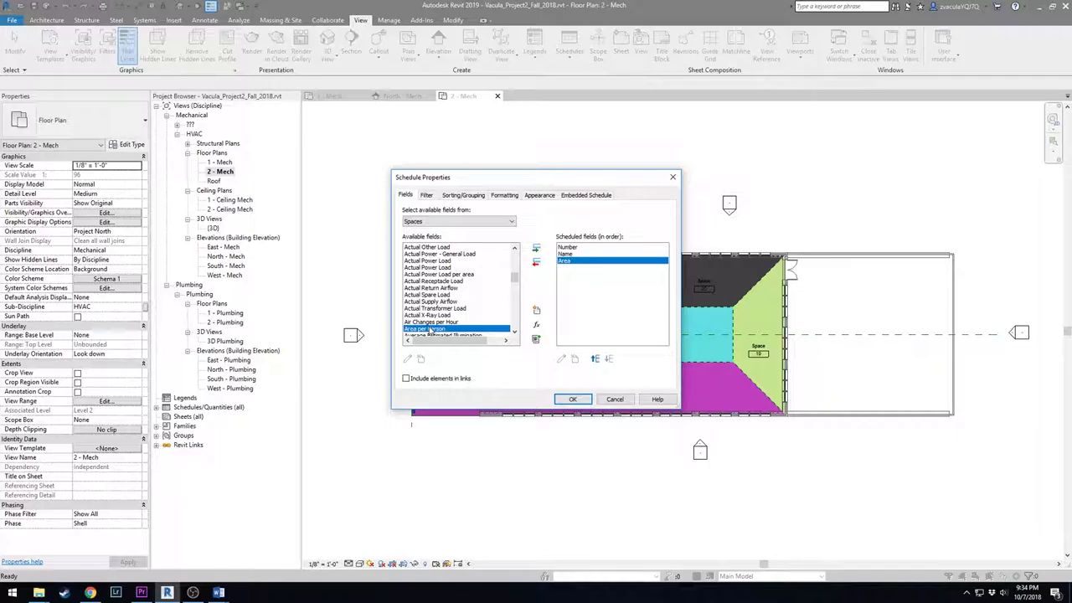
{"action": "scroll", "coordinate": [429, 329], "scroll_direction": "down", "scroll_amount": 5}
{"action": "double_click", "coordinate": [445, 329]}
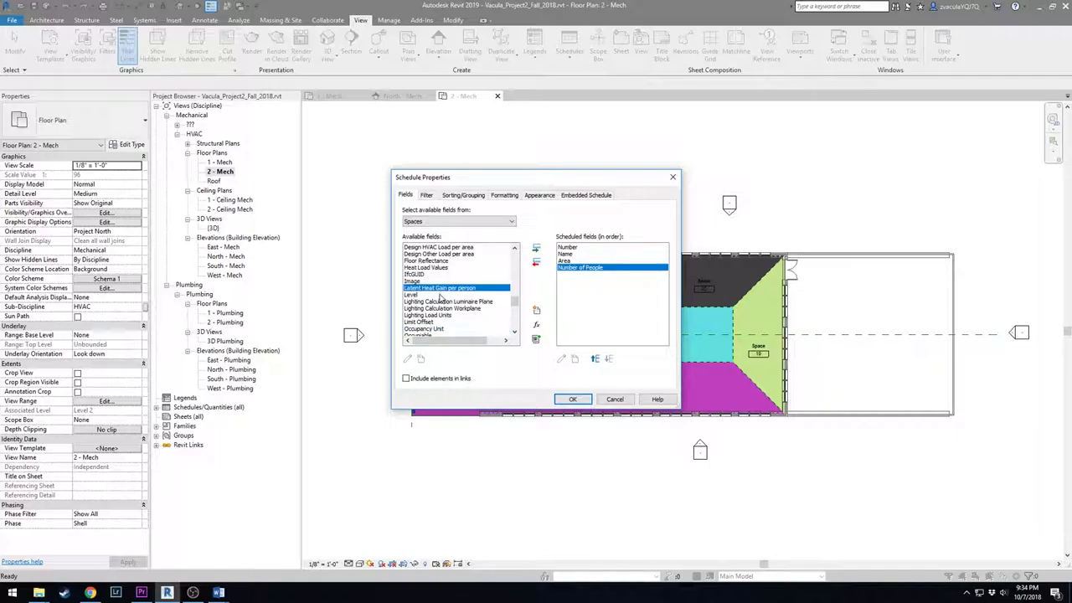
{"action": "left_click", "coordinate": [439, 297]}
{"action": "double_click", "coordinate": [436, 297]}
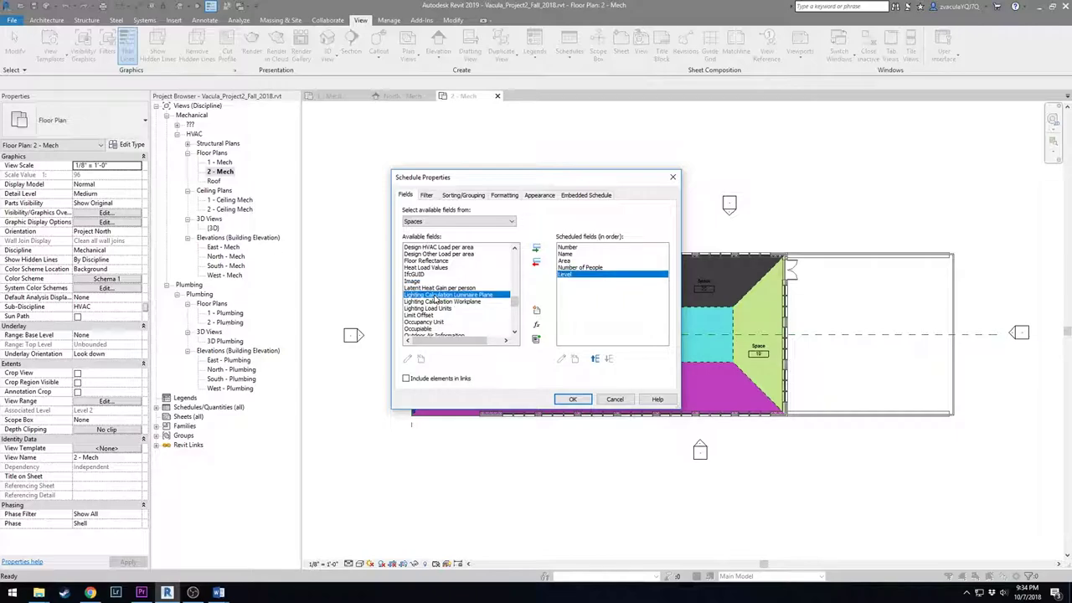
{"action": "key", "text": "z"}
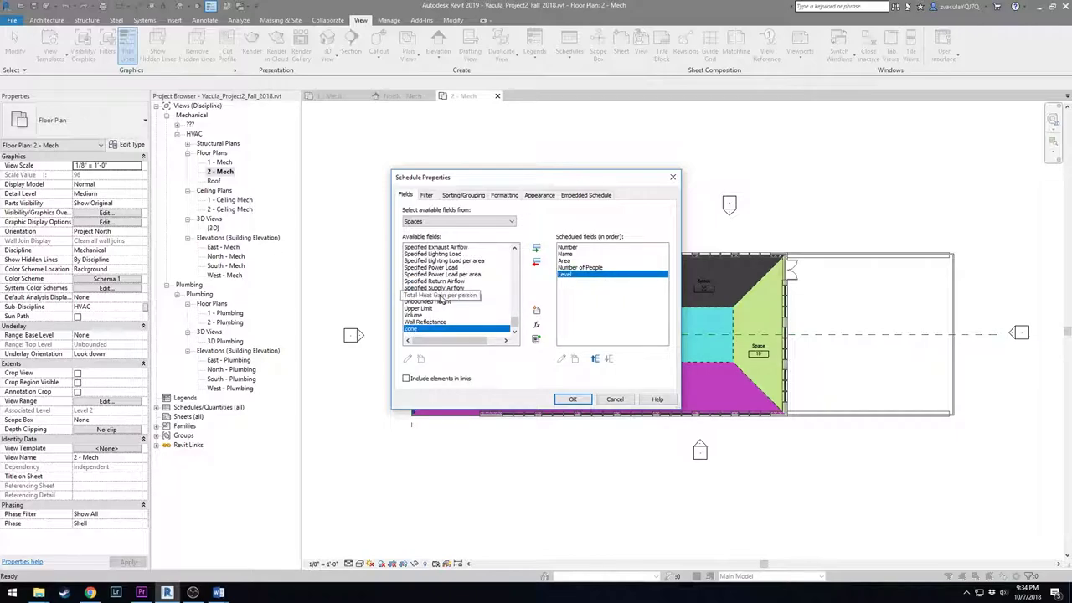
{"action": "double_click", "coordinate": [439, 329]}
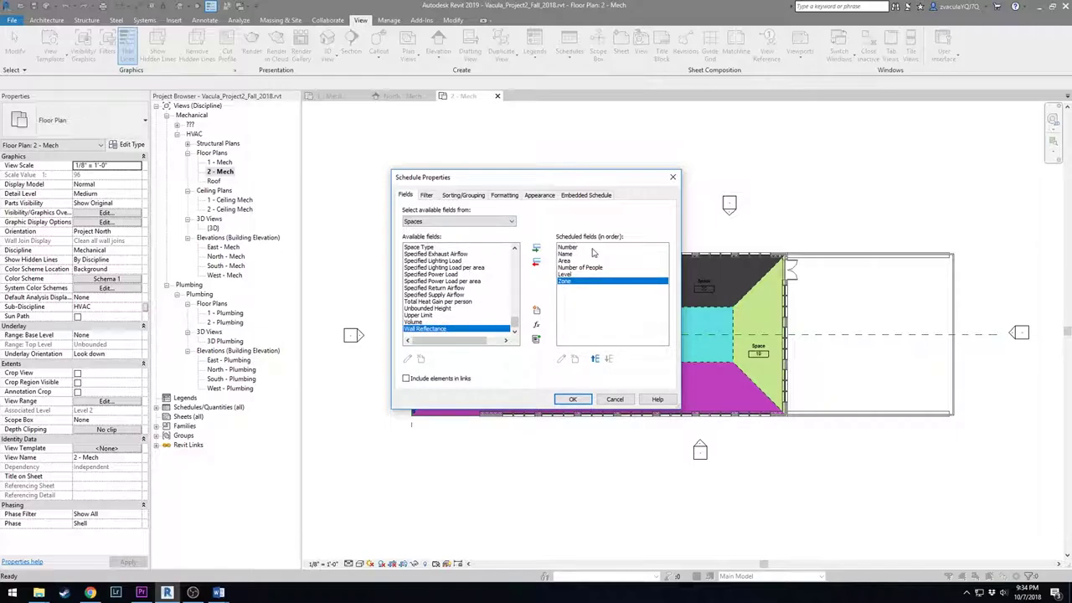
Step: Sort the schedule rows by Number
{"action": "left_click", "coordinate": [427, 197]}
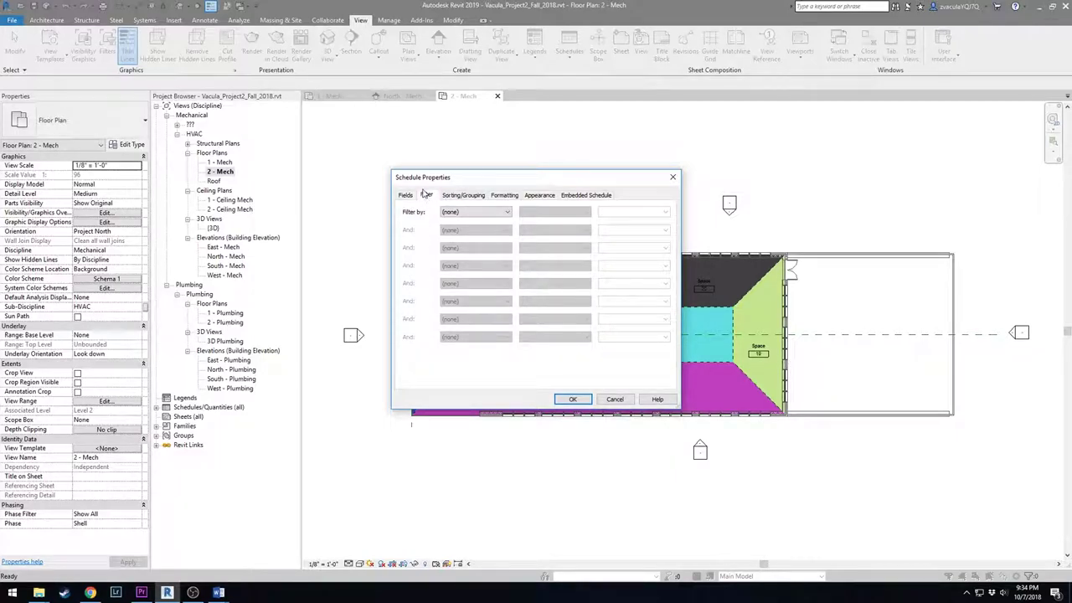
{"action": "left_click", "coordinate": [459, 197]}
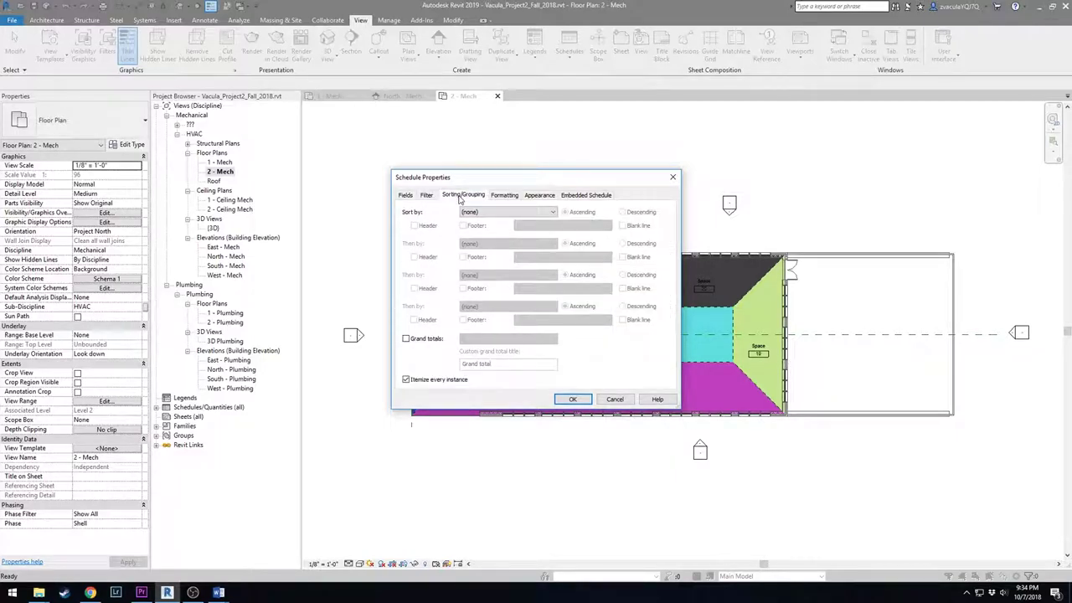
{"action": "left_click", "coordinate": [549, 214]}
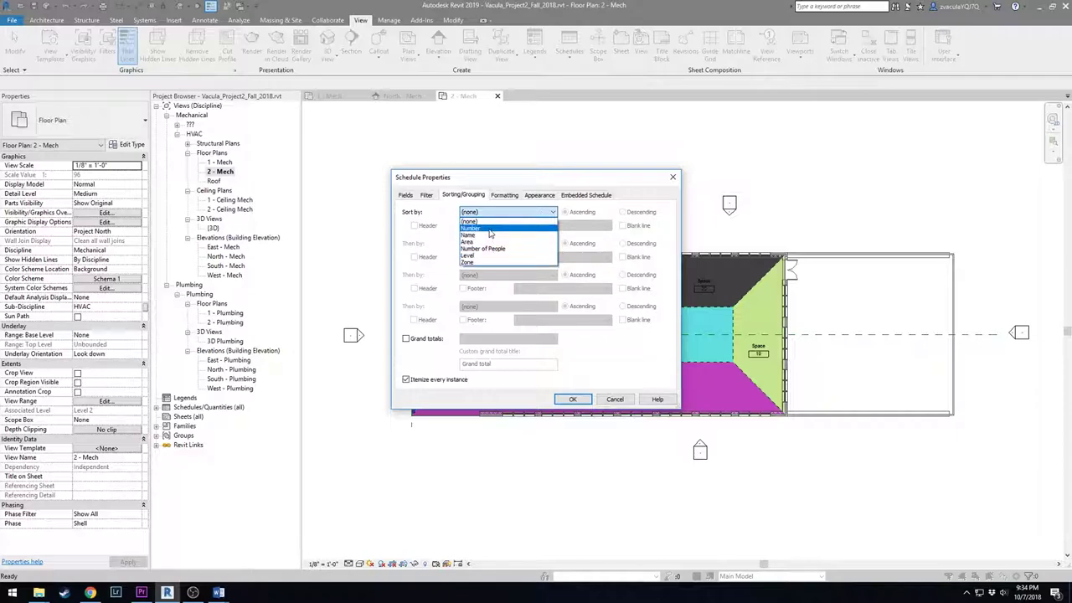
{"action": "left_click", "coordinate": [490, 230]}
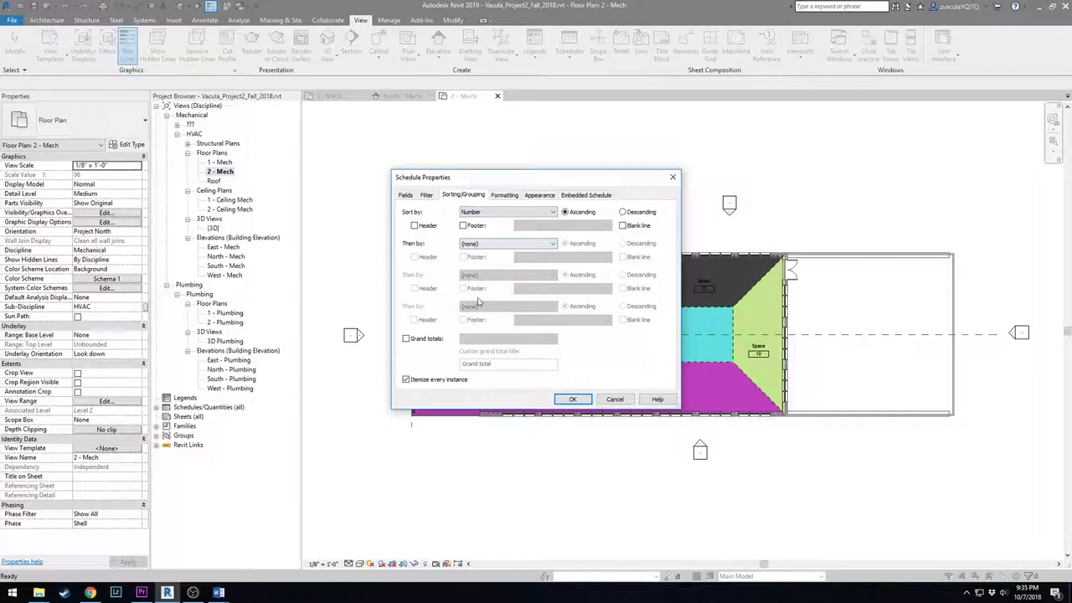
Step: Review the Formatting, Appearance and Embedded Schedule settings, then generate the schedule
{"action": "left_click", "coordinate": [506, 195]}
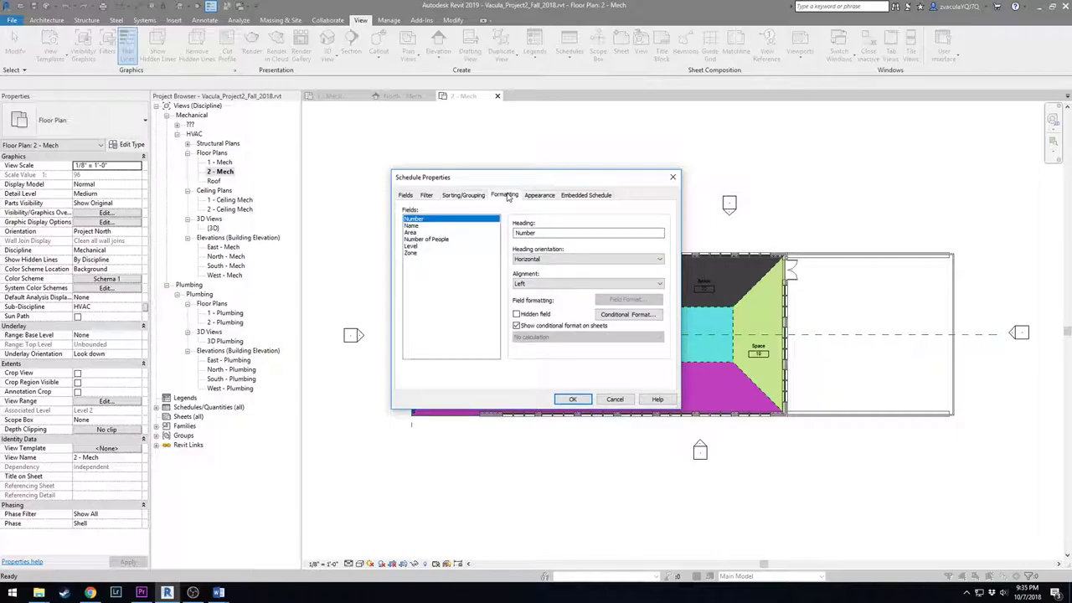
{"action": "left_click", "coordinate": [541, 196]}
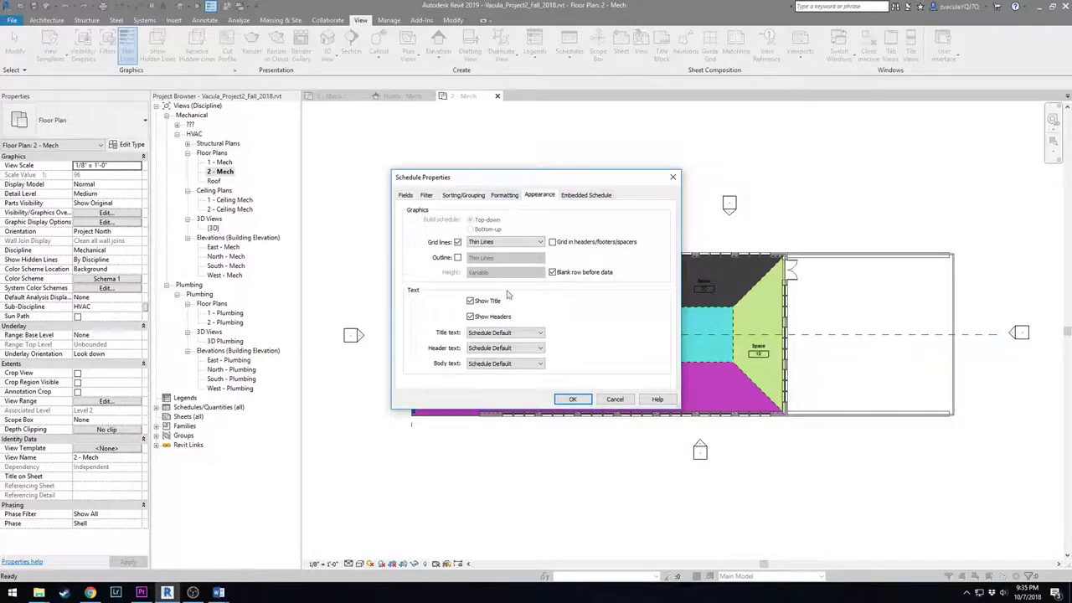
{"action": "left_click", "coordinate": [587, 194]}
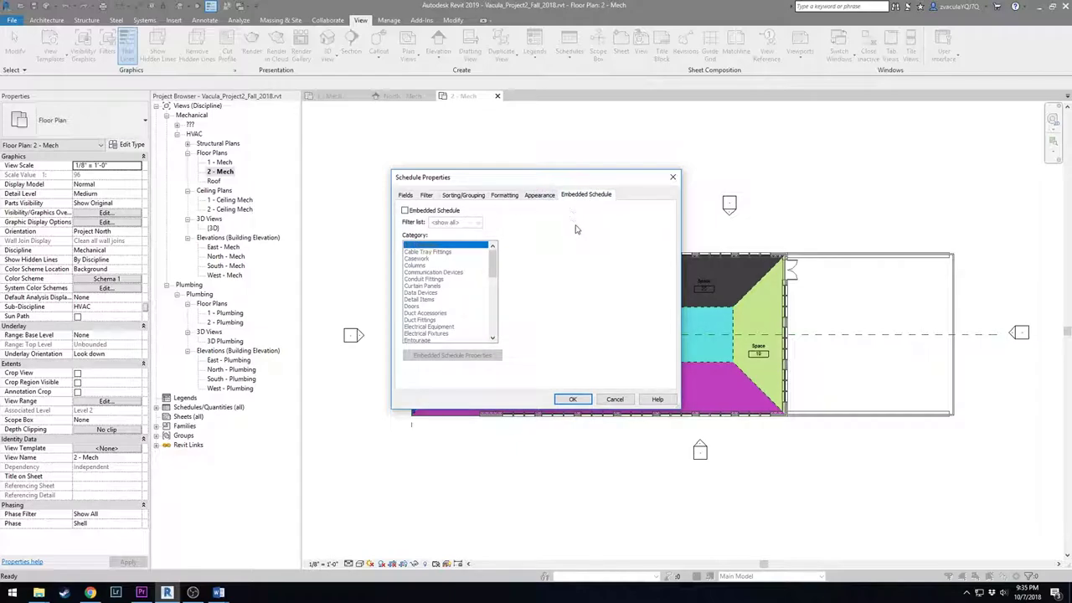
{"action": "left_click", "coordinate": [540, 194]}
{"action": "left_click", "coordinate": [573, 400]}
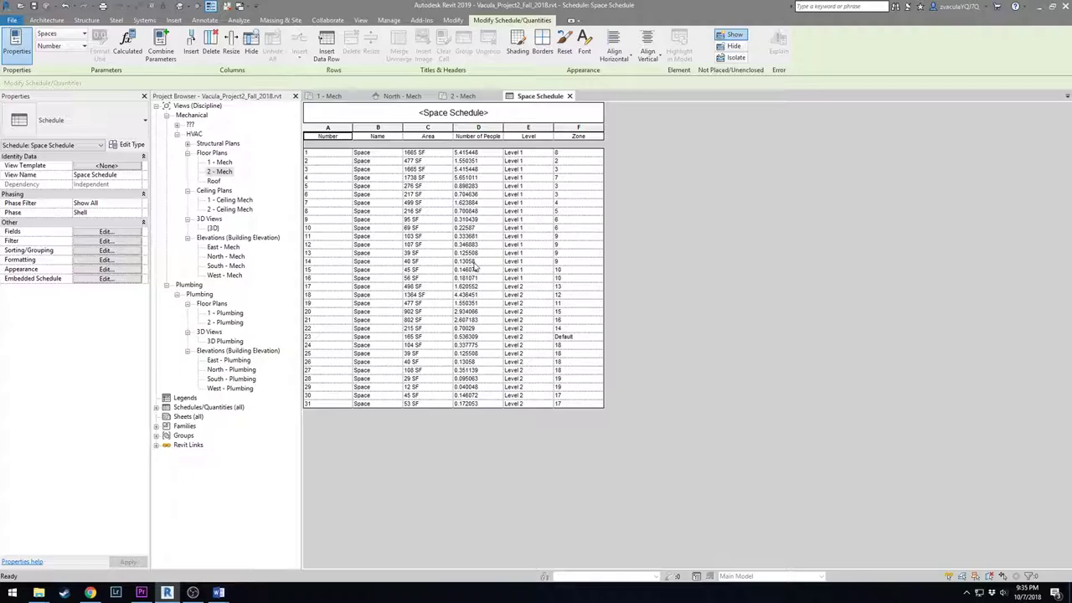
{"action": "left_click", "coordinate": [325, 160]}
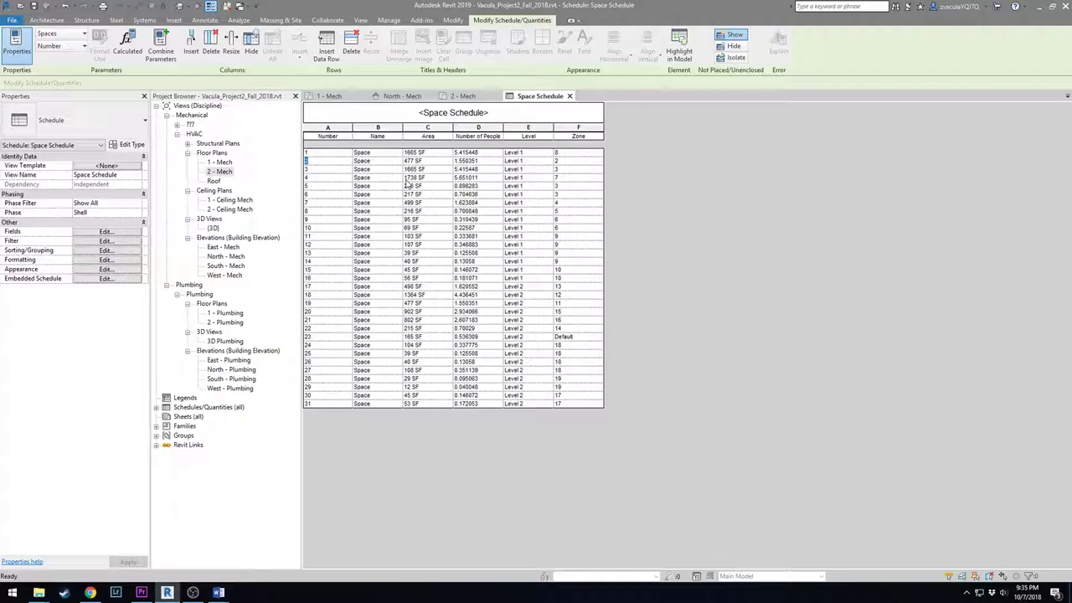
{"action": "left_click", "coordinate": [474, 154]}
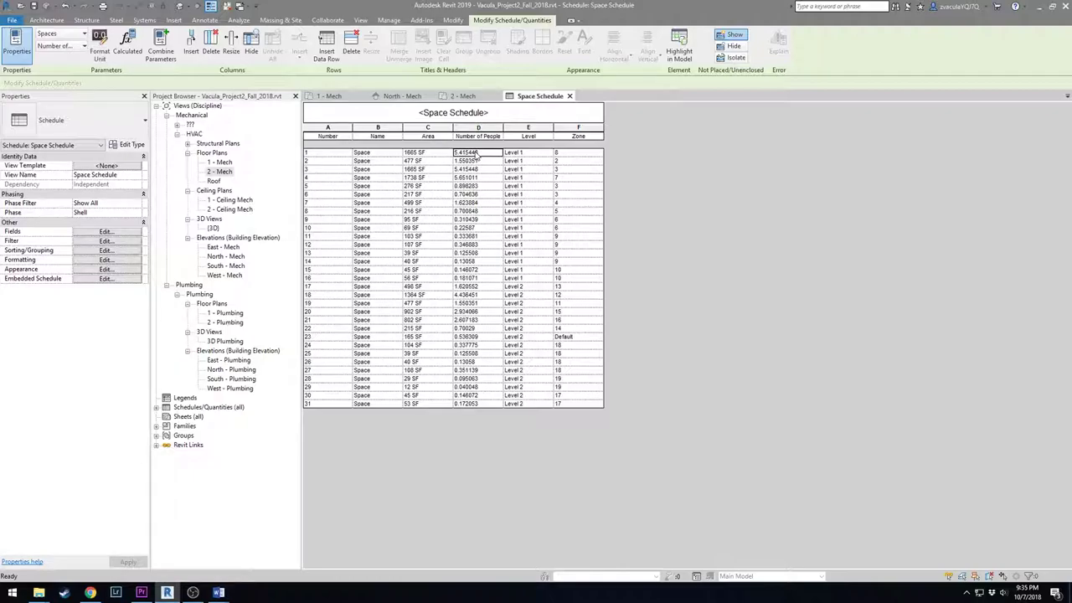
{"action": "left_click", "coordinate": [479, 177]}
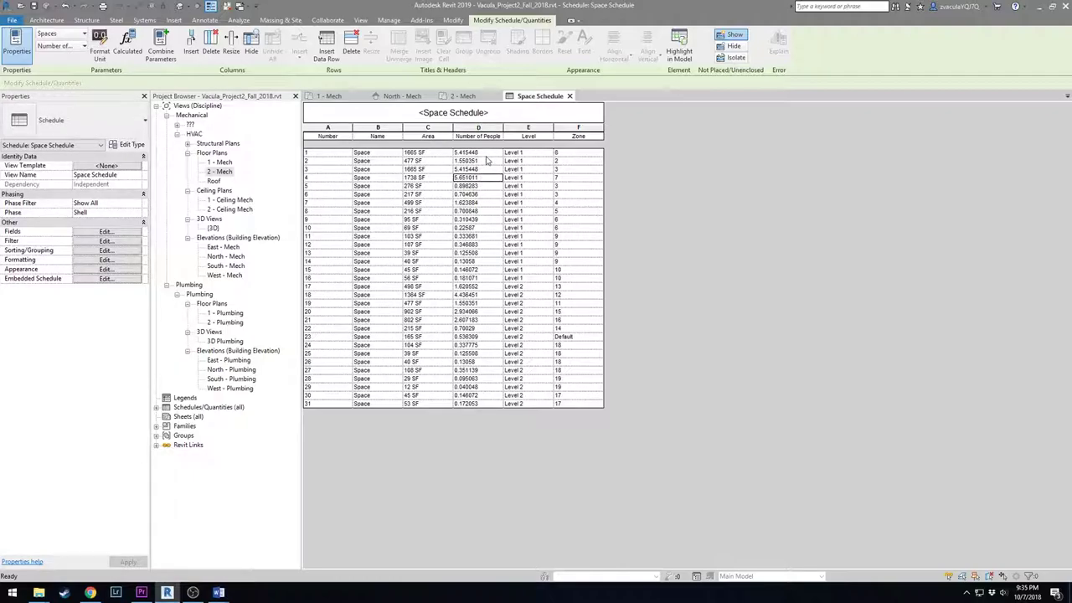
{"action": "left_click", "coordinate": [572, 153]}
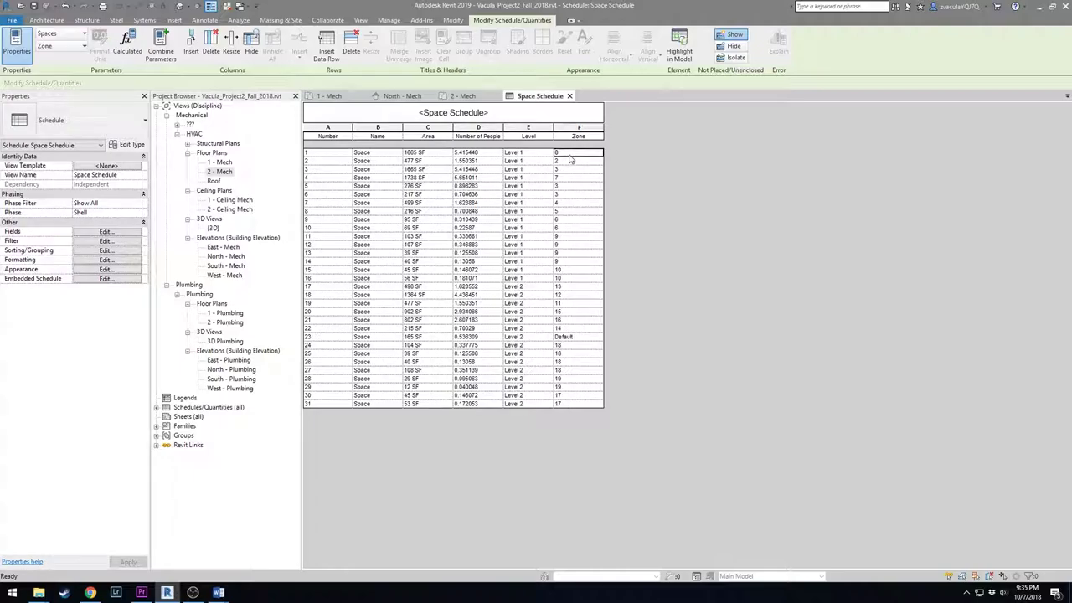